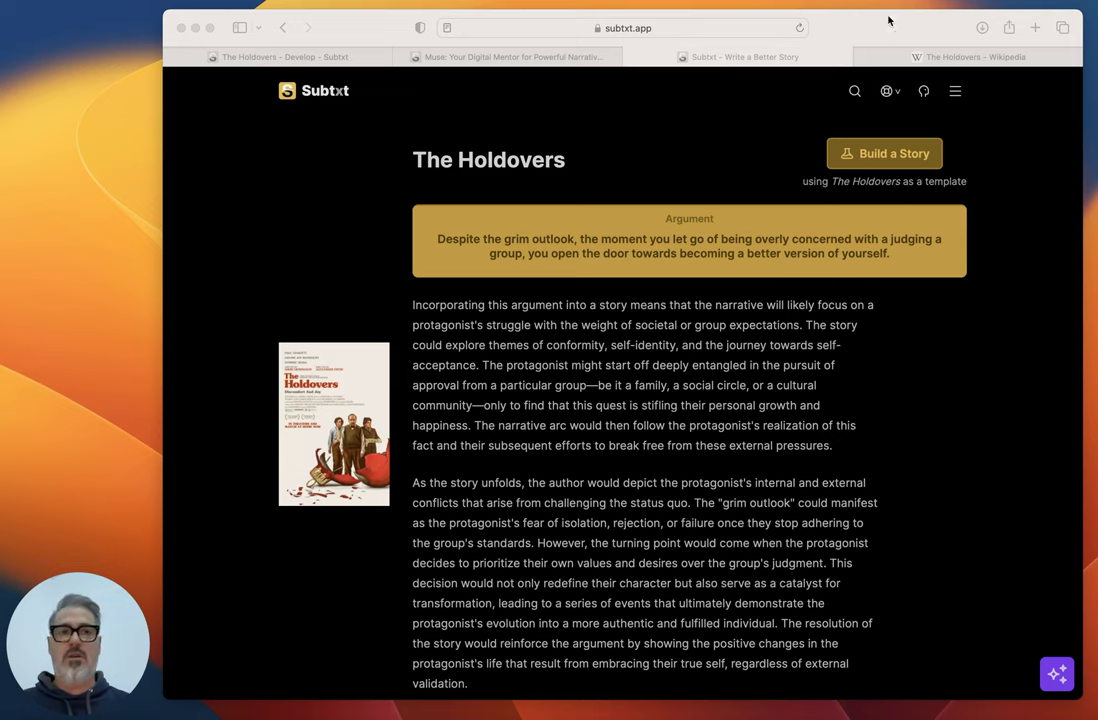
Step: Open Story Central in a separate tab and bring up the Premise Builder with its Narrative Personality and Pivotal Elements settings
{"action": "left_click", "coordinate": [764, 18]}
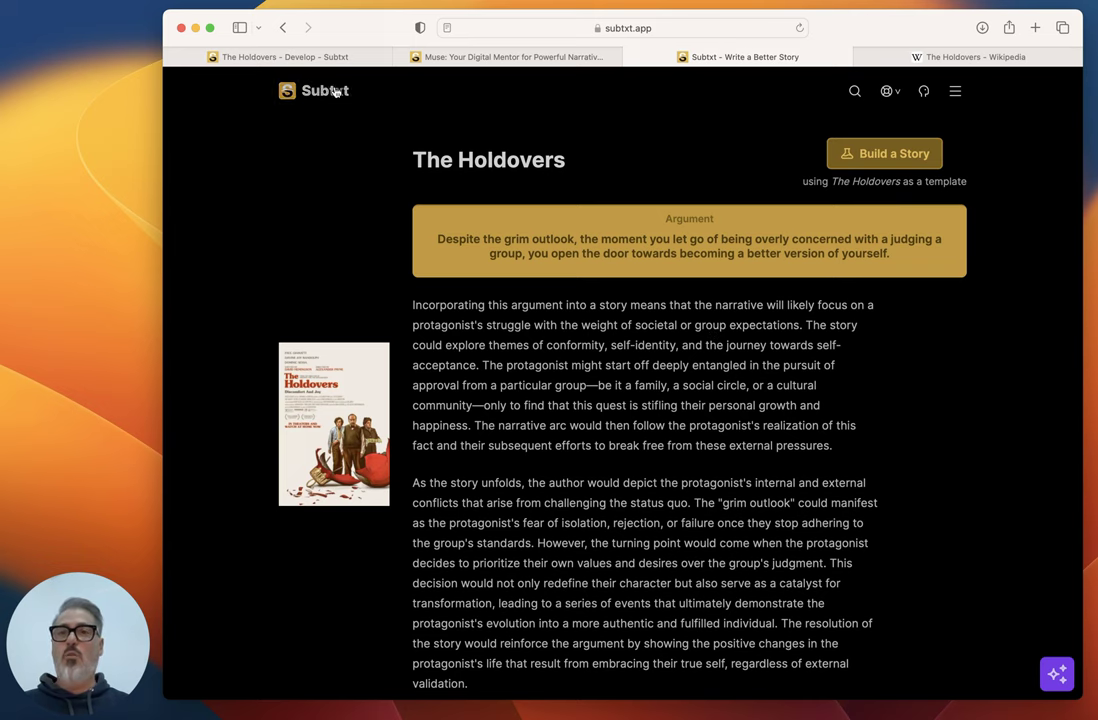
{"action": "left_click", "coordinate": [243, 57]}
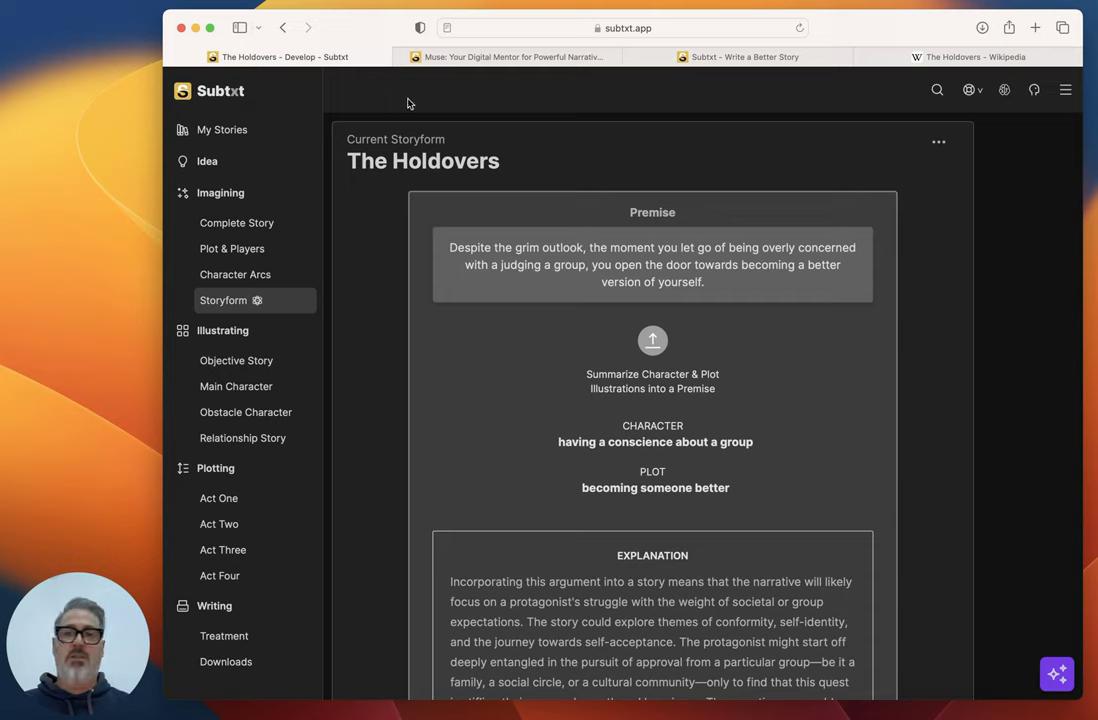
{"action": "right_click", "coordinate": [221, 93]}
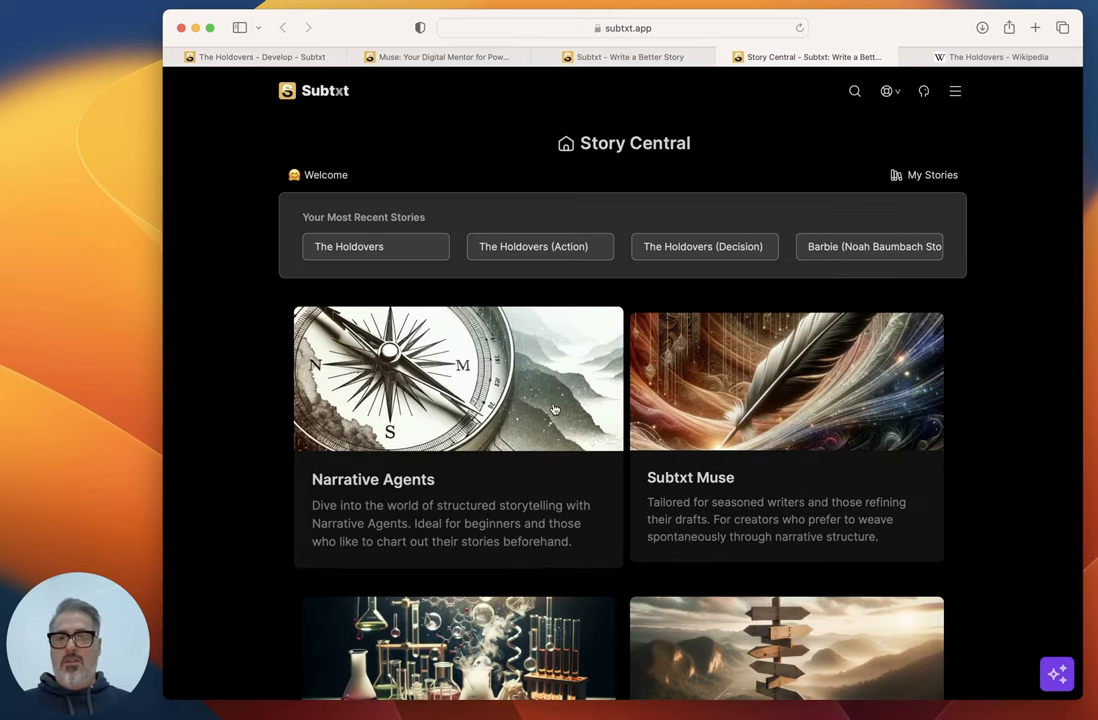
{"action": "scroll", "coordinate": [650, 400], "scroll_direction": "down", "scroll_amount": 3}
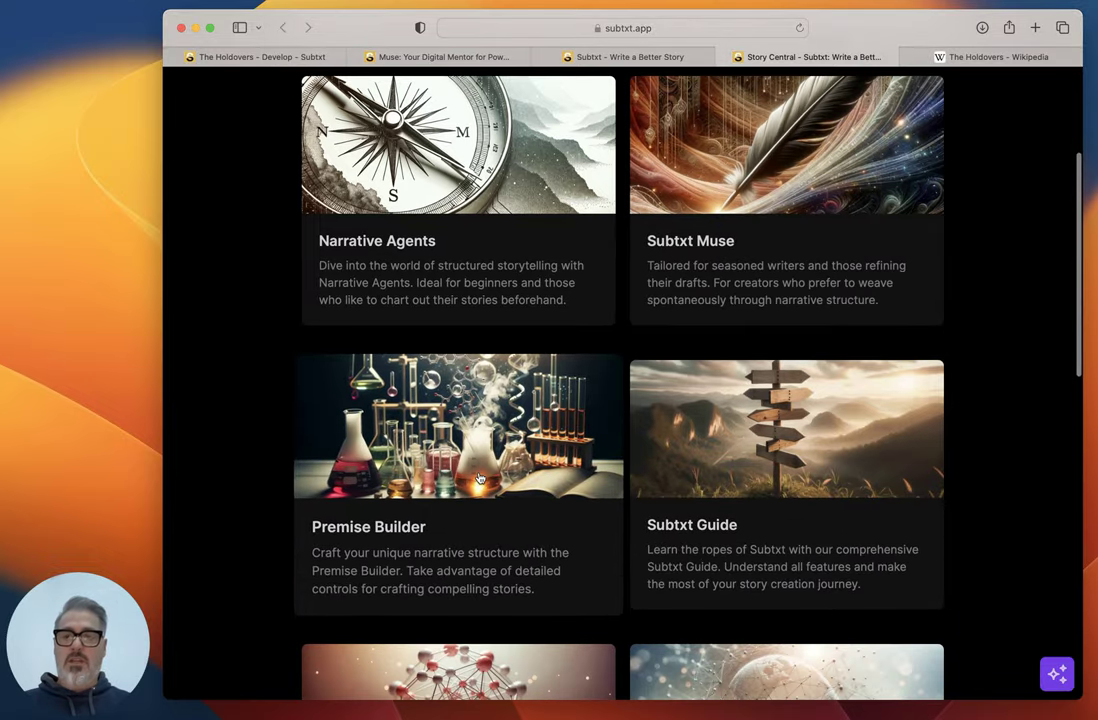
{"action": "left_click", "coordinate": [524, 520]}
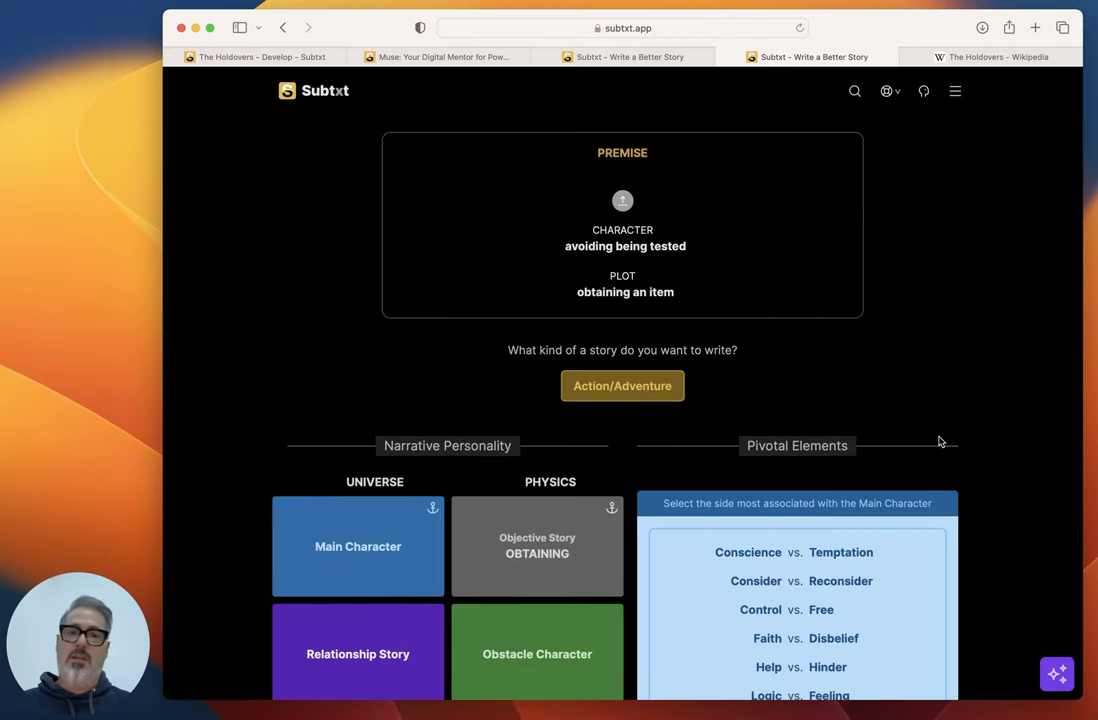
{"action": "scroll", "coordinate": [939, 441], "scroll_direction": "down", "scroll_amount": 5}
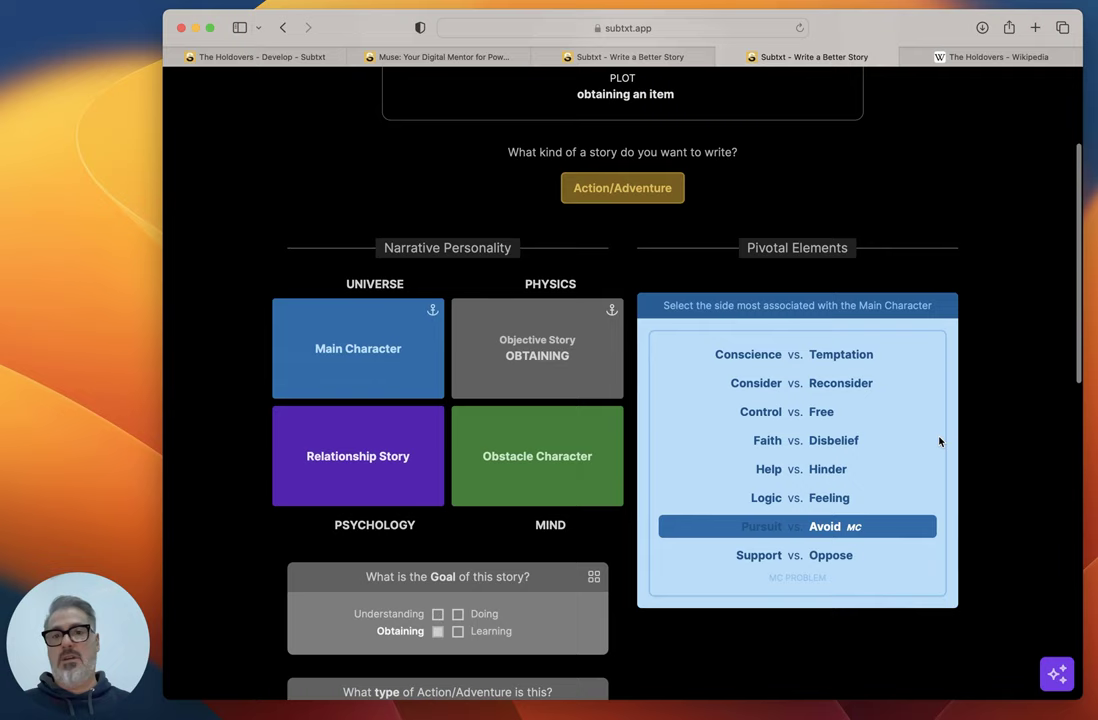
{"action": "scroll", "coordinate": [939, 441], "scroll_direction": "down", "scroll_amount": 1}
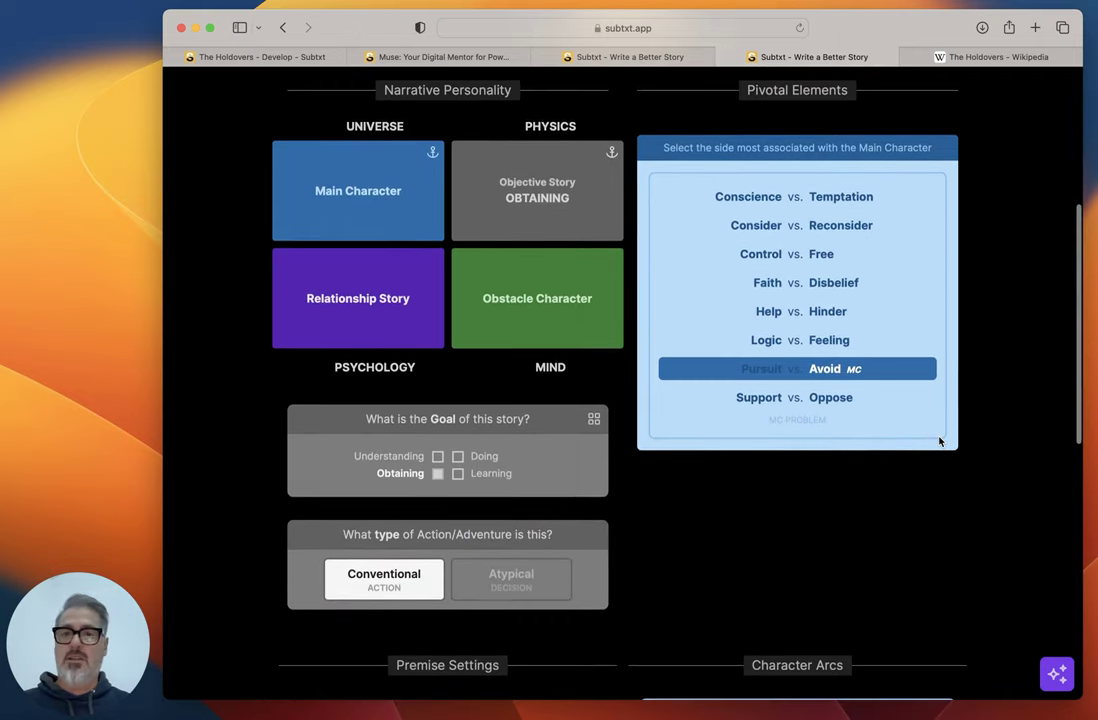
{"action": "scroll", "coordinate": [939, 441], "scroll_direction": "up", "scroll_amount": 1}
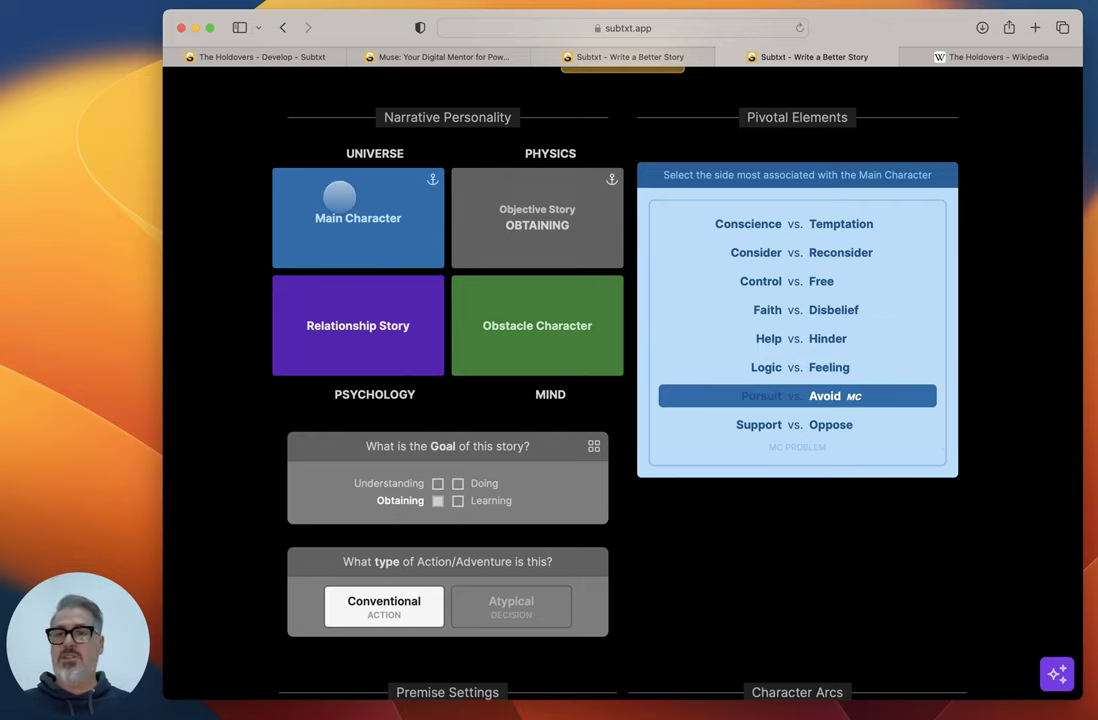
Step: Examine The Holdovers storyform, covering the Main Character Dynamics, Plot Dynamics and the four throughlines
{"action": "left_click", "coordinate": [270, 60]}
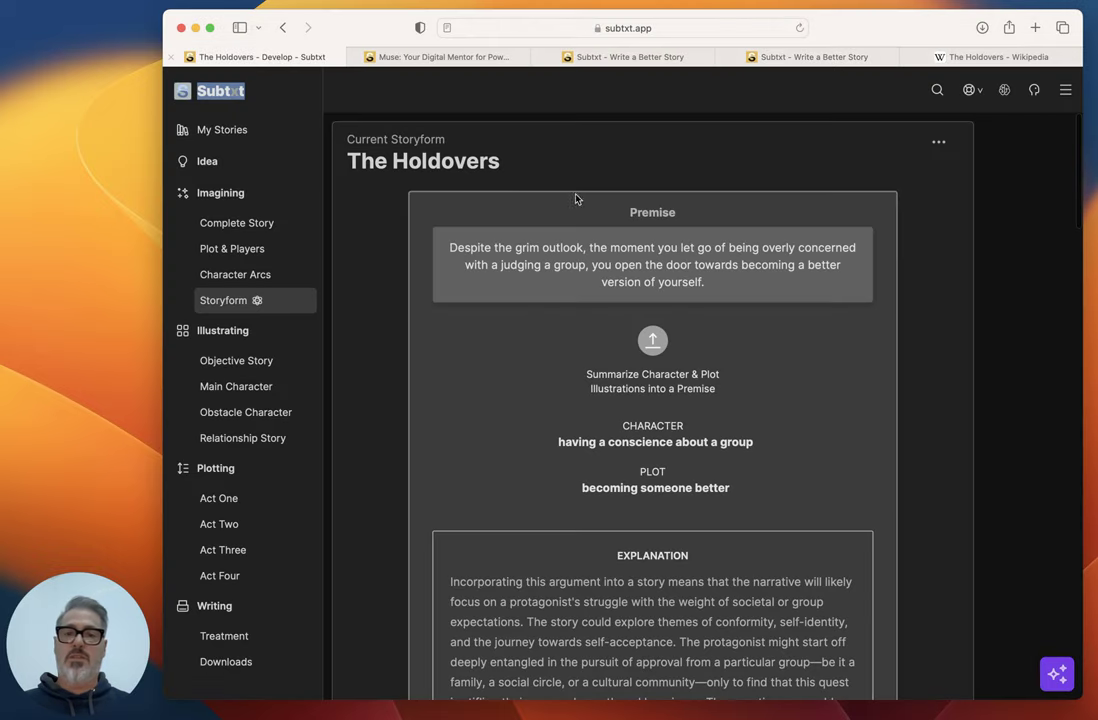
{"action": "scroll", "coordinate": [657, 314], "scroll_direction": "down", "scroll_amount": 10}
{"action": "scroll", "coordinate": [660, 316], "scroll_direction": "down", "scroll_amount": 5}
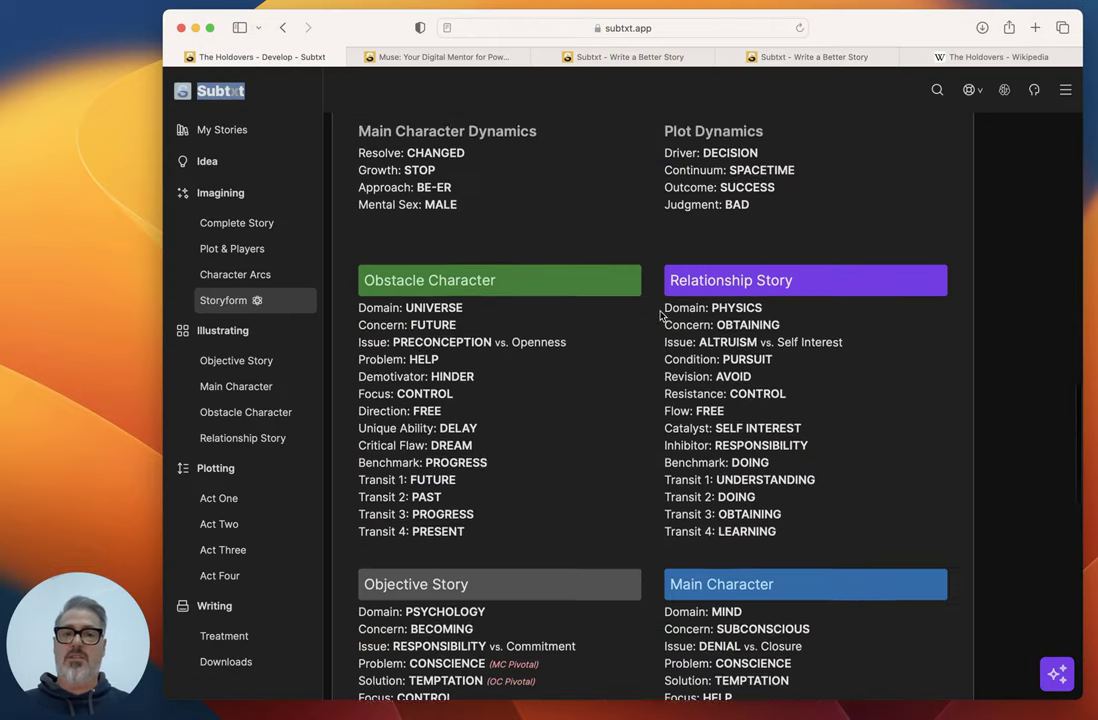
{"action": "scroll", "coordinate": [660, 316], "scroll_direction": "up", "scroll_amount": 1}
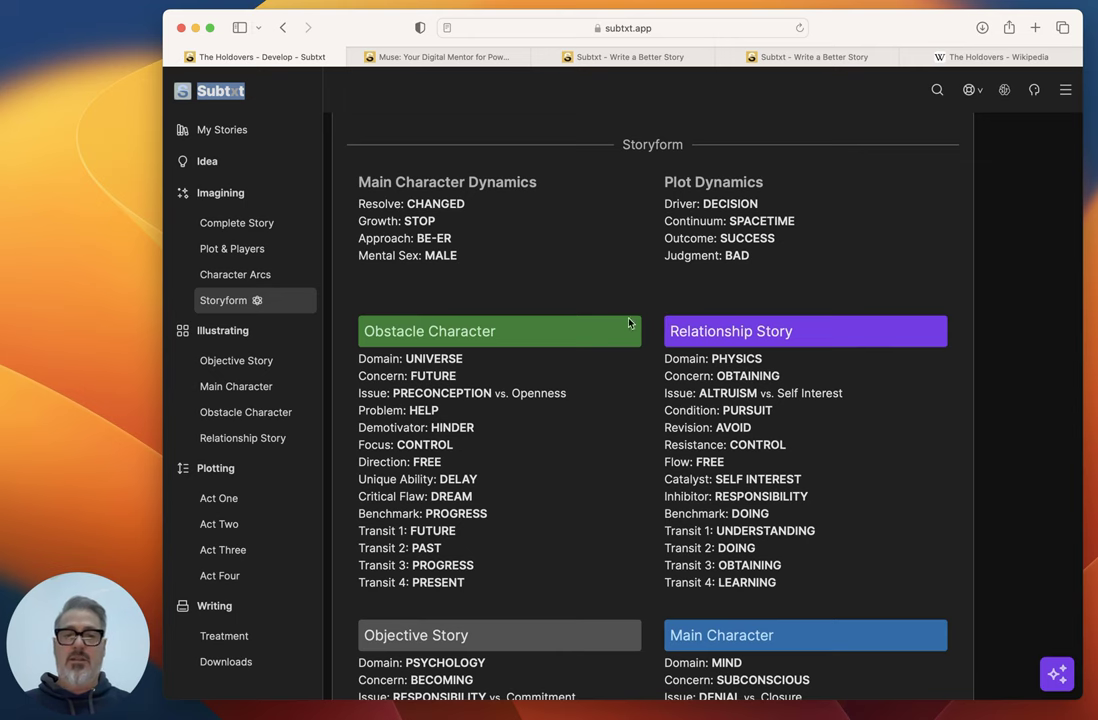
{"action": "scroll", "coordinate": [585, 411], "scroll_direction": "down", "scroll_amount": 4}
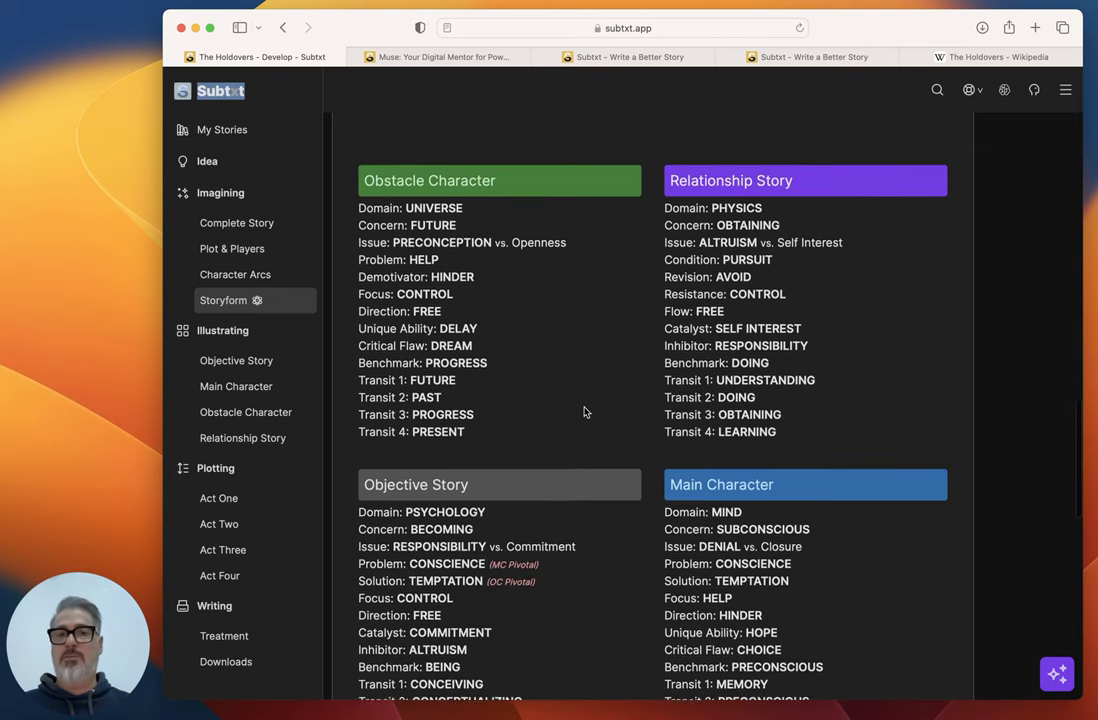
Step: In the Premise Builder, swap the Main Character into Mind and the Obstacle Character into Universe
{"action": "left_click", "coordinate": [666, 58]}
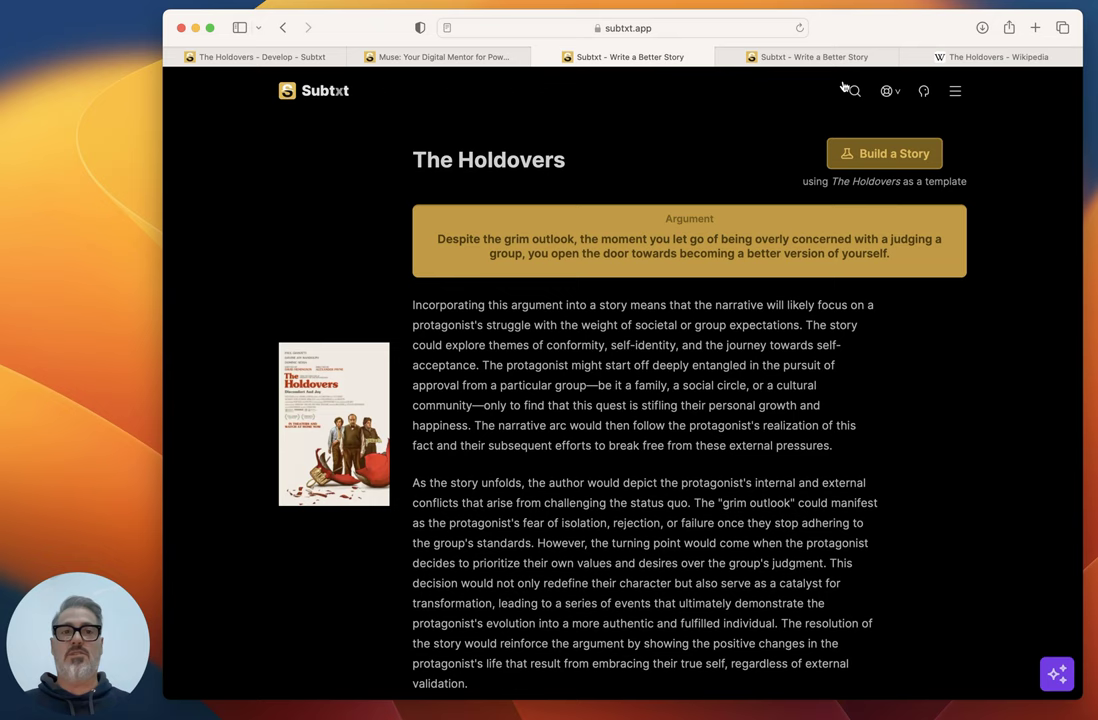
{"action": "left_click", "coordinate": [816, 60]}
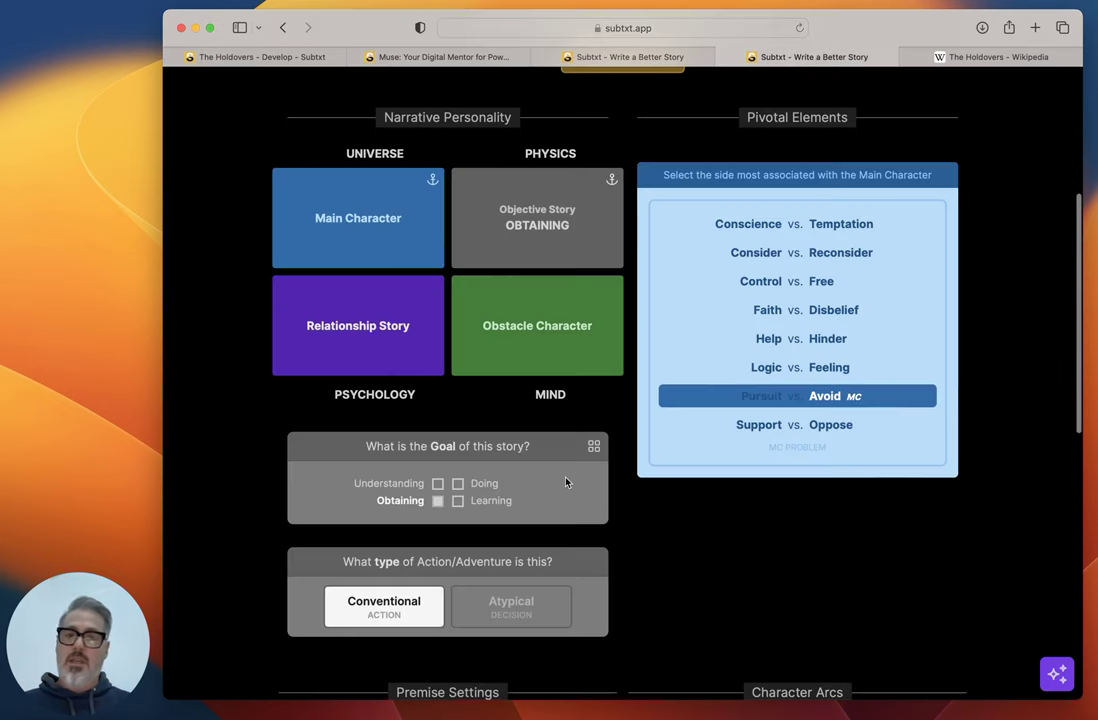
{"action": "scroll", "coordinate": [565, 482], "scroll_direction": "up", "scroll_amount": 3}
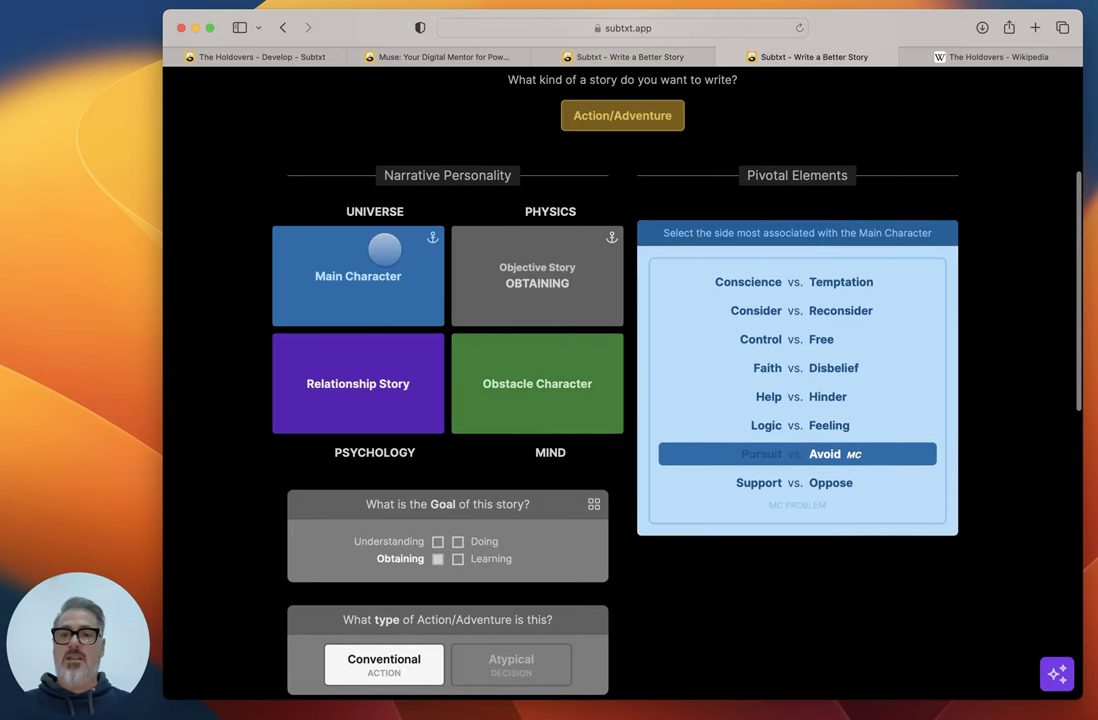
{"action": "left_click_drag", "start_coordinate": [328, 246], "coordinate": [585, 474]}
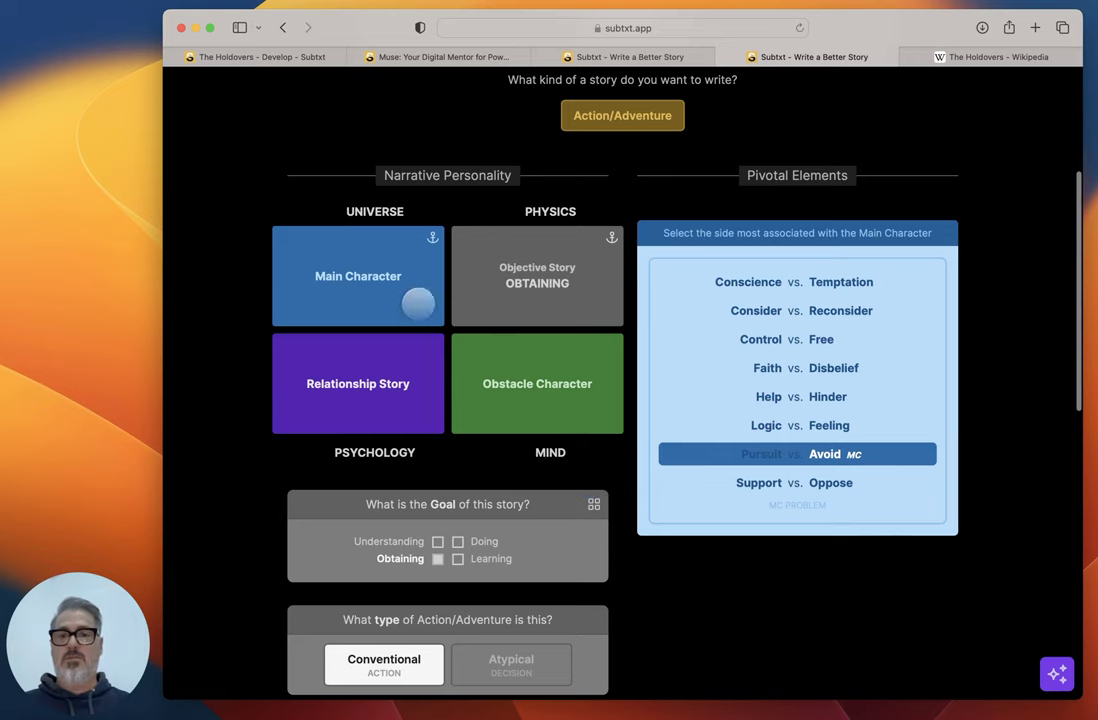
{"action": "left_click_drag", "start_coordinate": [404, 299], "coordinate": [458, 360]}
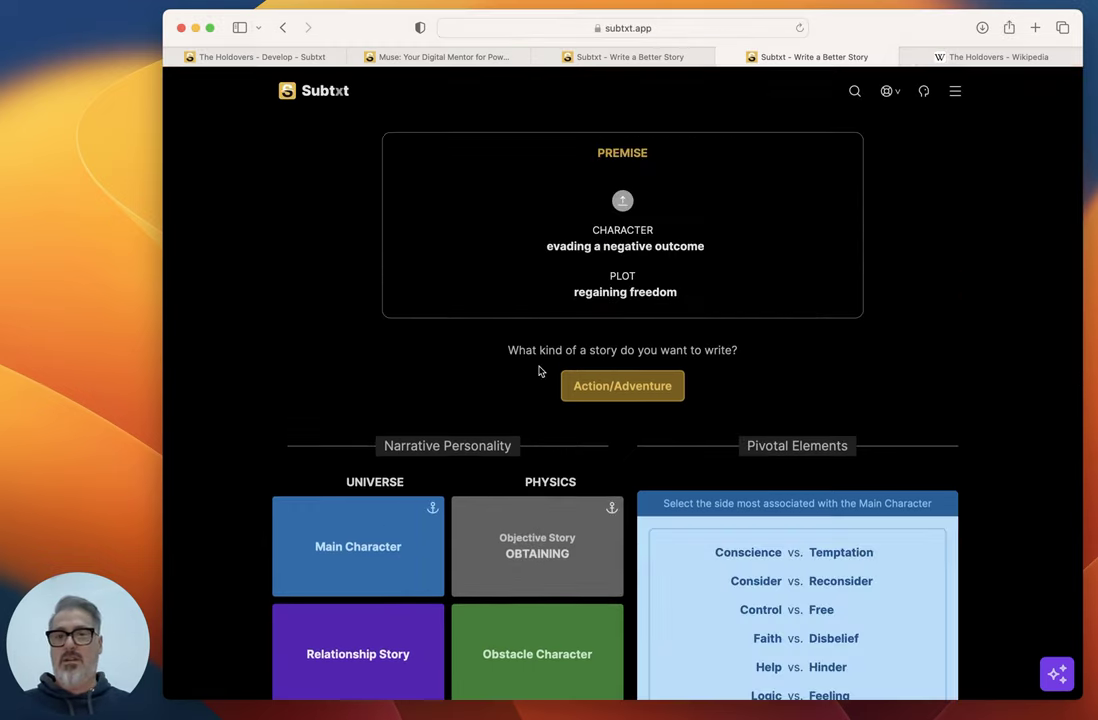
{"action": "scroll", "coordinate": [539, 371], "scroll_direction": "down", "scroll_amount": 5}
{"action": "left_click_drag", "start_coordinate": [328, 248], "coordinate": [540, 392]}
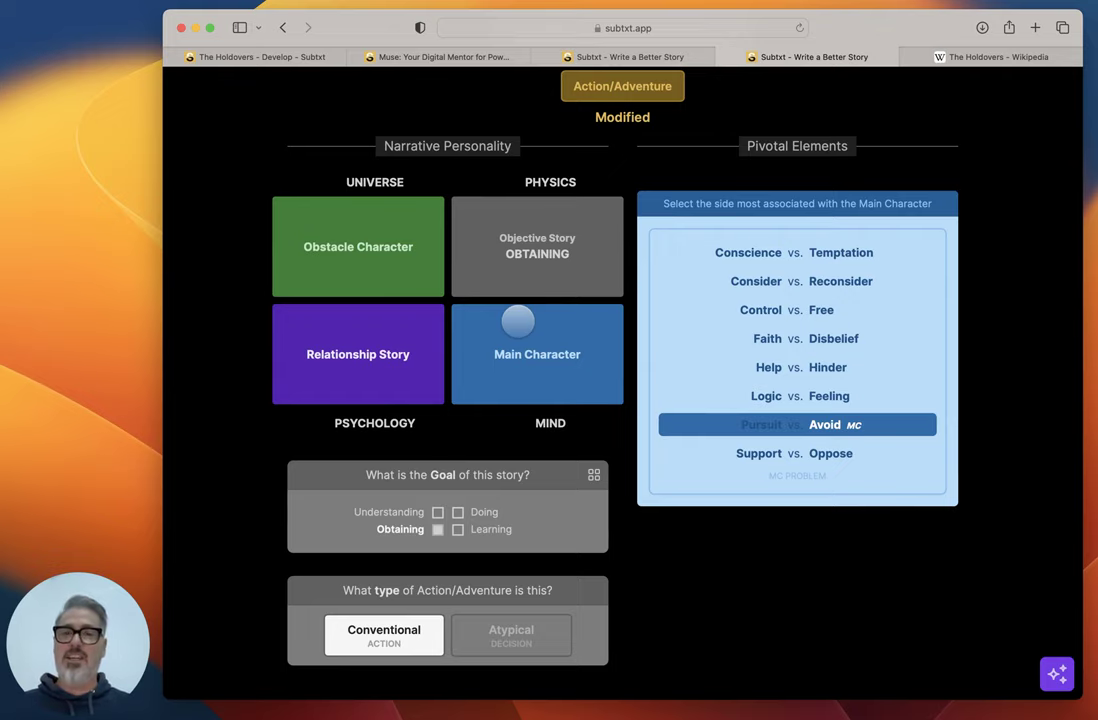
Step: Compare the Mind and Universe domains by highlighting their labels in the Narrative Personality grid
{"action": "scroll", "coordinate": [630, 443], "scroll_direction": "up", "scroll_amount": 1}
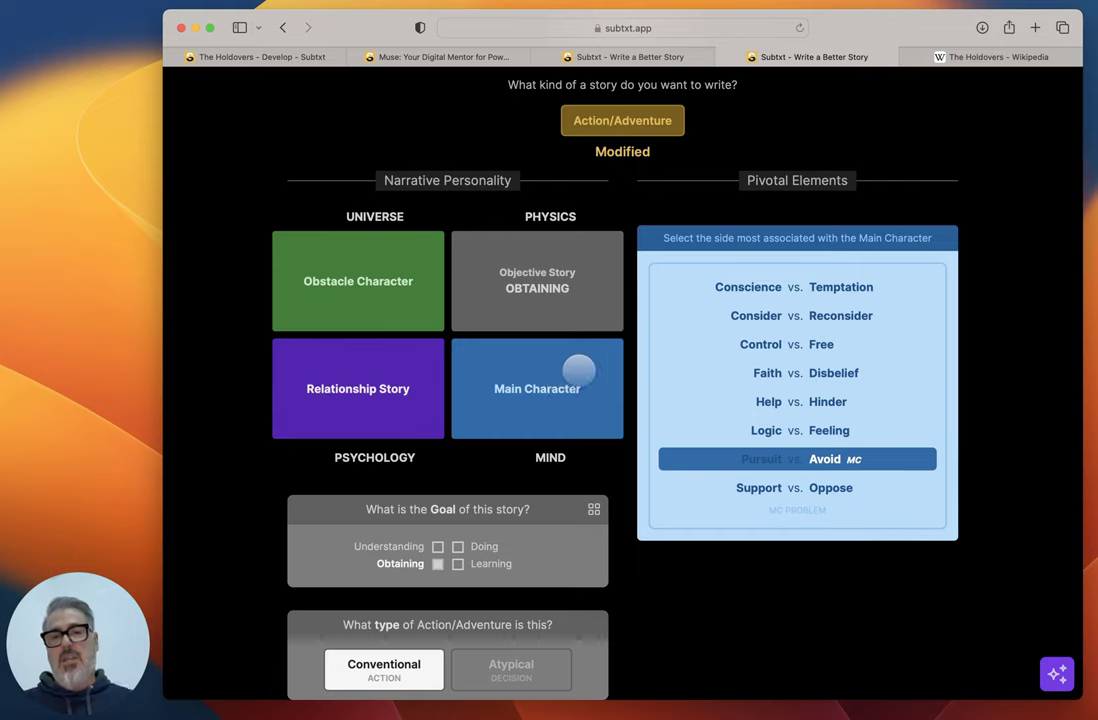
{"action": "double_click", "coordinate": [551, 456]}
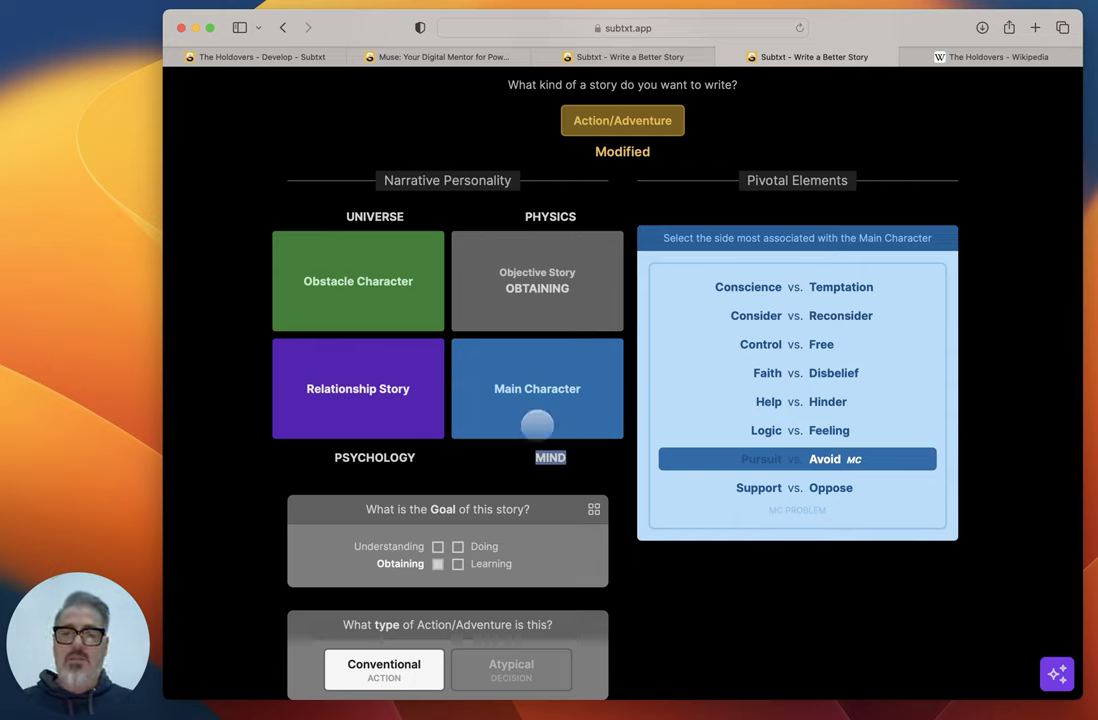
{"action": "double_click", "coordinate": [368, 216]}
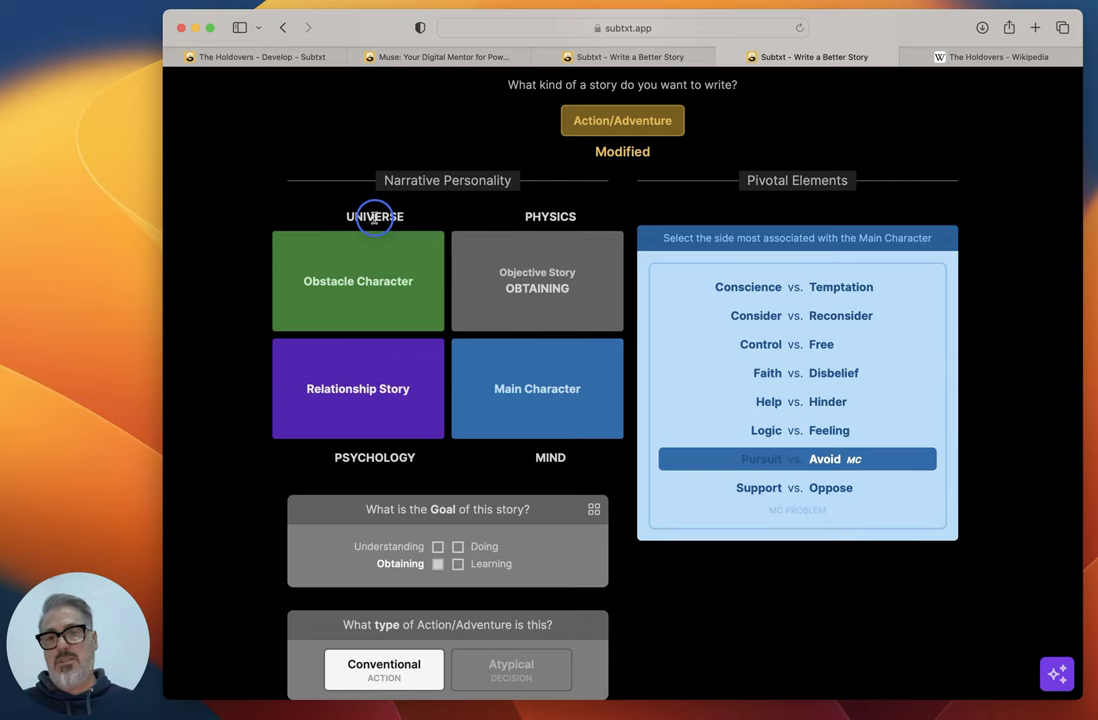
{"action": "double_click", "coordinate": [551, 457]}
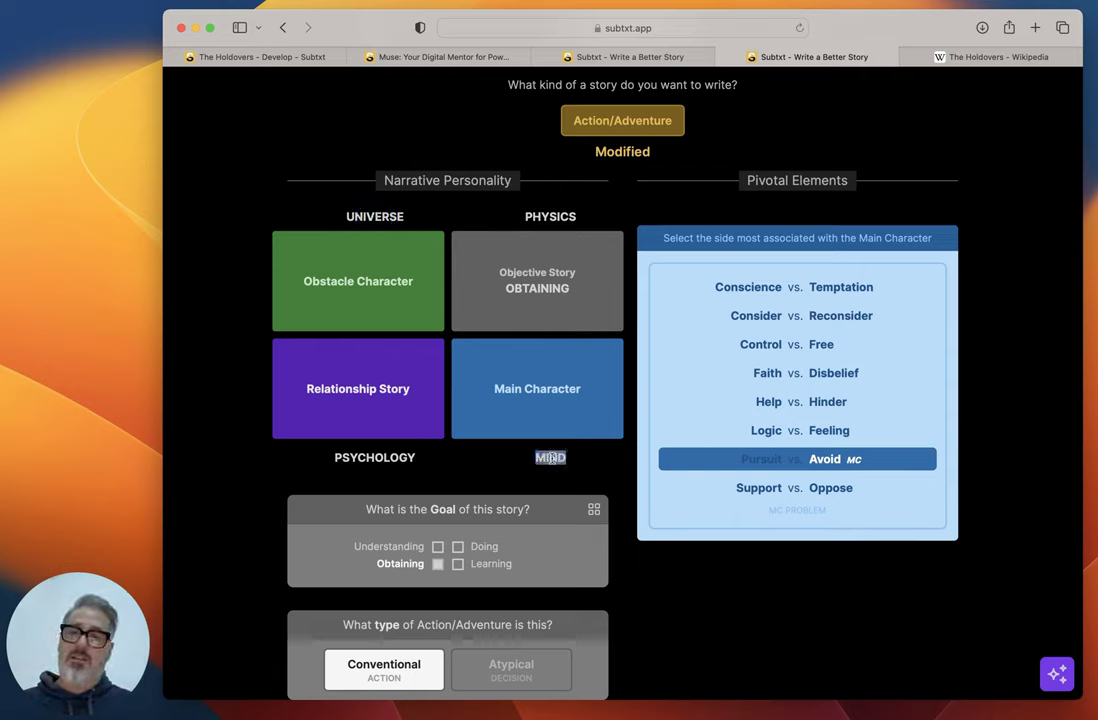
{"action": "double_click", "coordinate": [372, 216]}
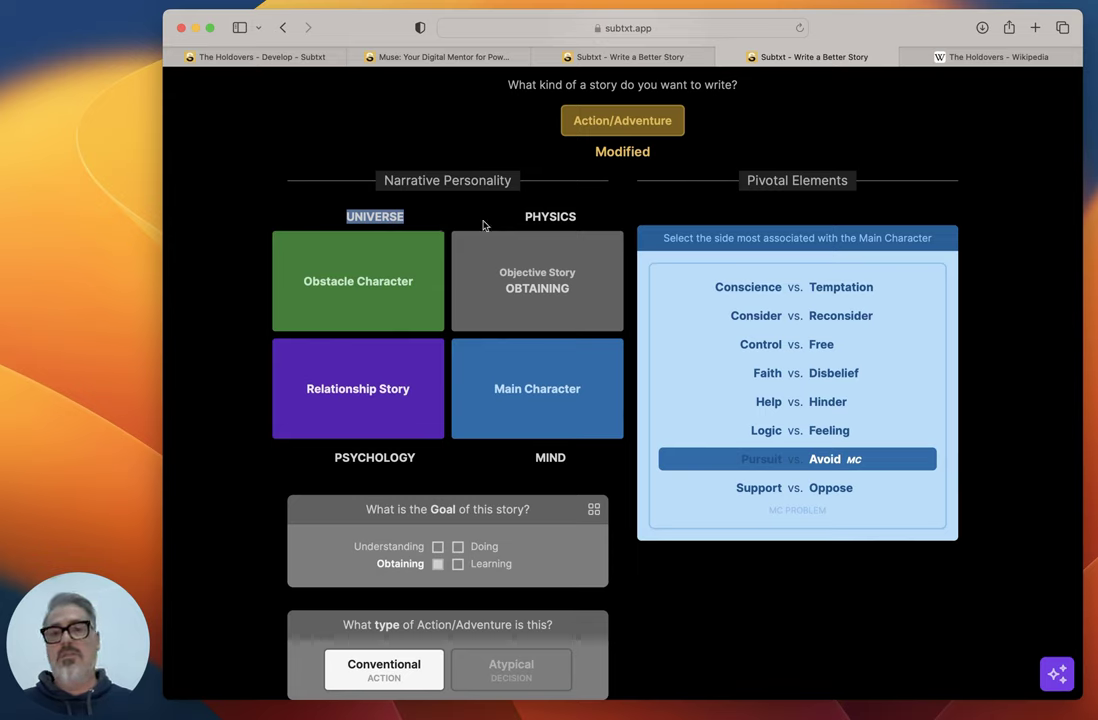
{"action": "left_click", "coordinate": [453, 212]}
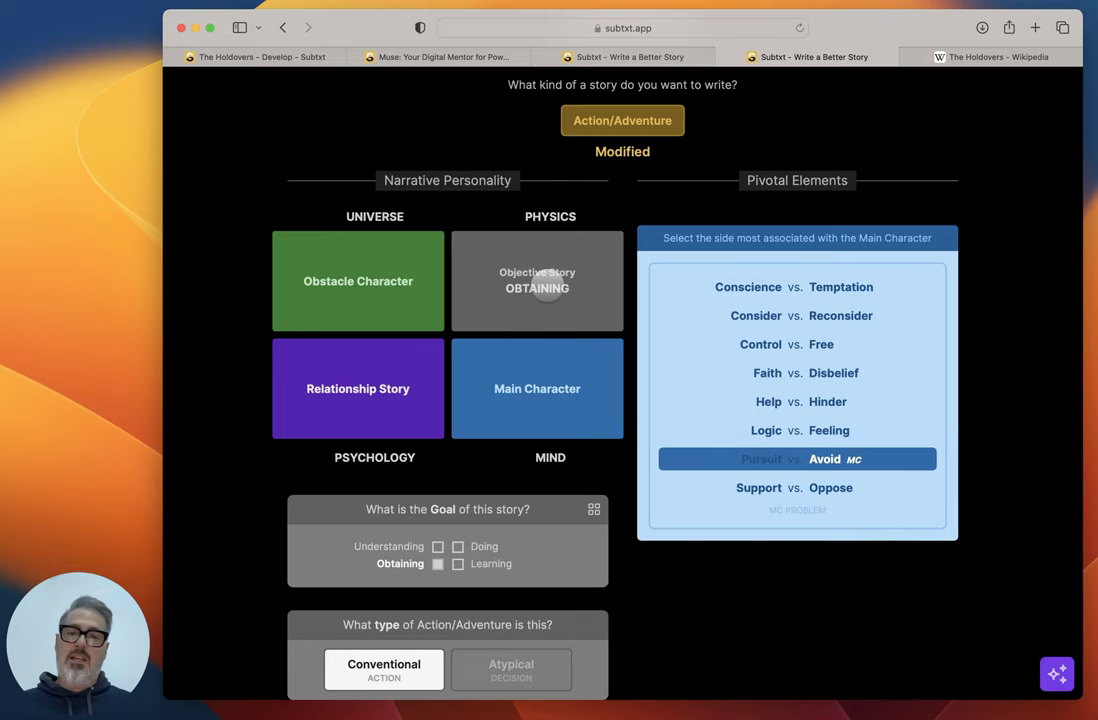
Step: Reload the Premise Builder and place the Main Character in Mind and the Objective Story in Psychology
{"action": "left_click_drag", "start_coordinate": [478, 282], "coordinate": [593, 267]}
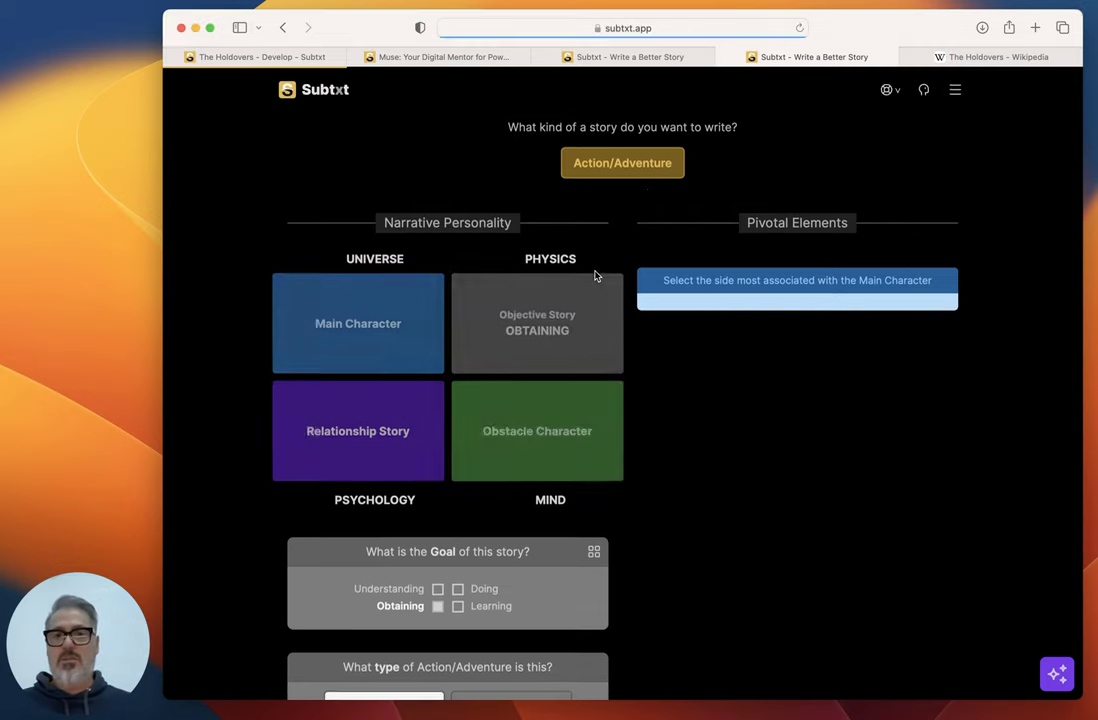
{"action": "scroll", "coordinate": [619, 376], "scroll_direction": "down", "scroll_amount": 5}
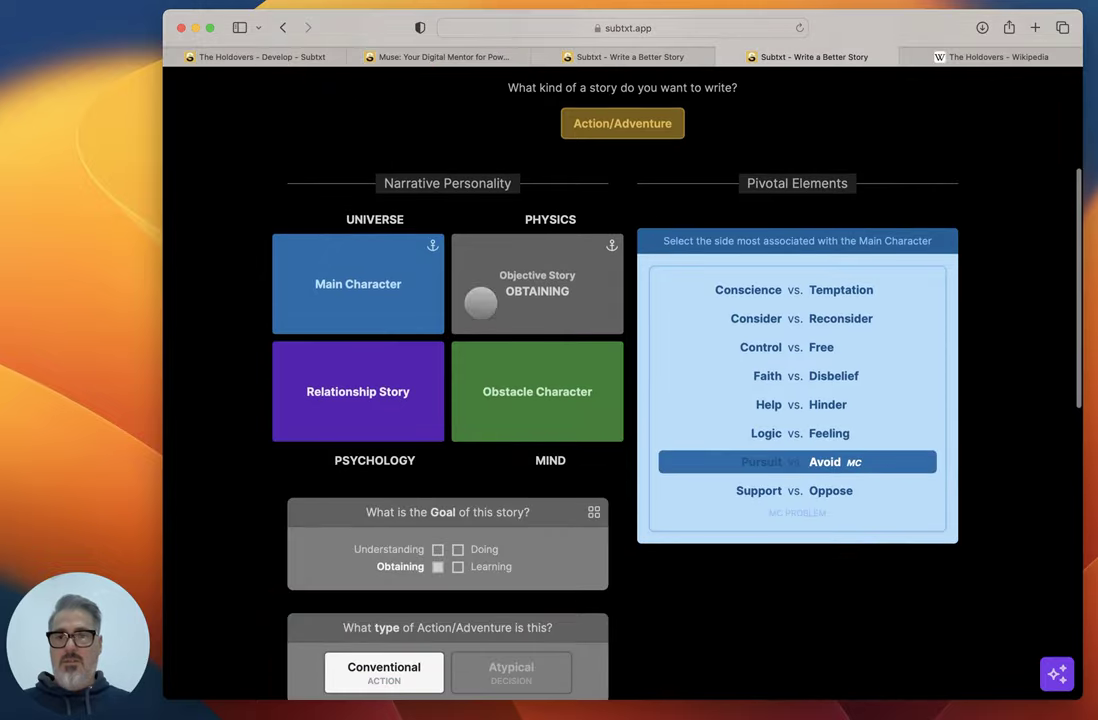
{"action": "left_click_drag", "start_coordinate": [373, 287], "coordinate": [551, 425]}
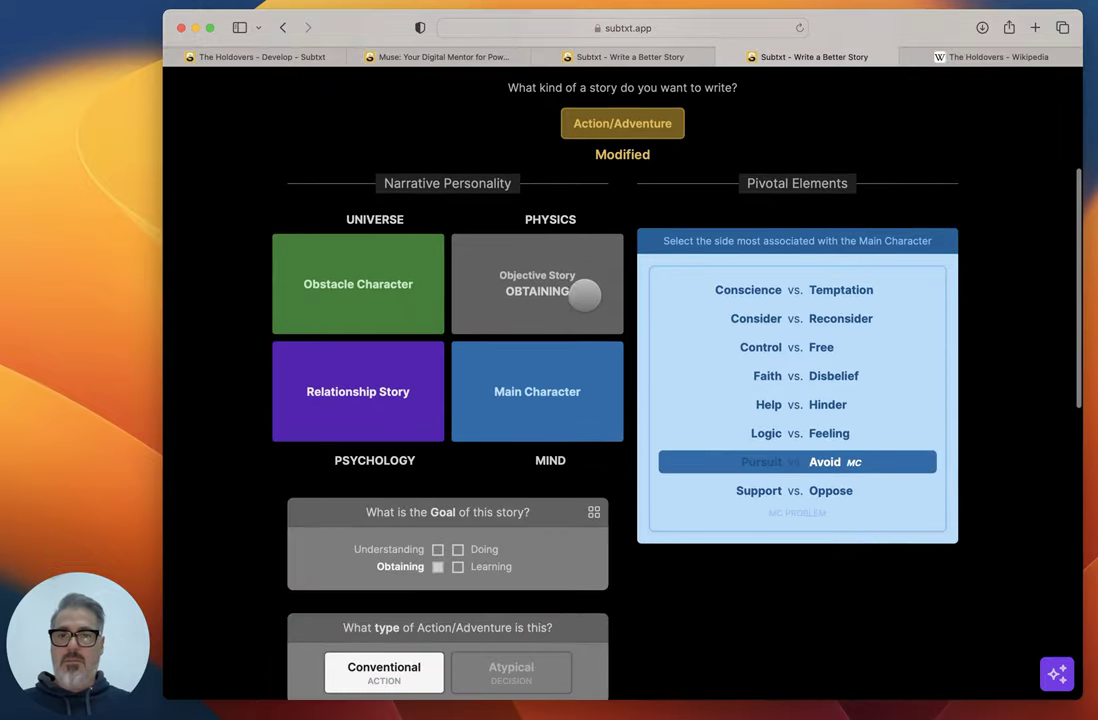
{"action": "left_click_drag", "start_coordinate": [583, 294], "coordinate": [361, 414]}
{"action": "left_click_drag", "start_coordinate": [328, 284], "coordinate": [515, 399]}
{"action": "scroll", "coordinate": [519, 446], "scroll_direction": "down", "scroll_amount": 1}
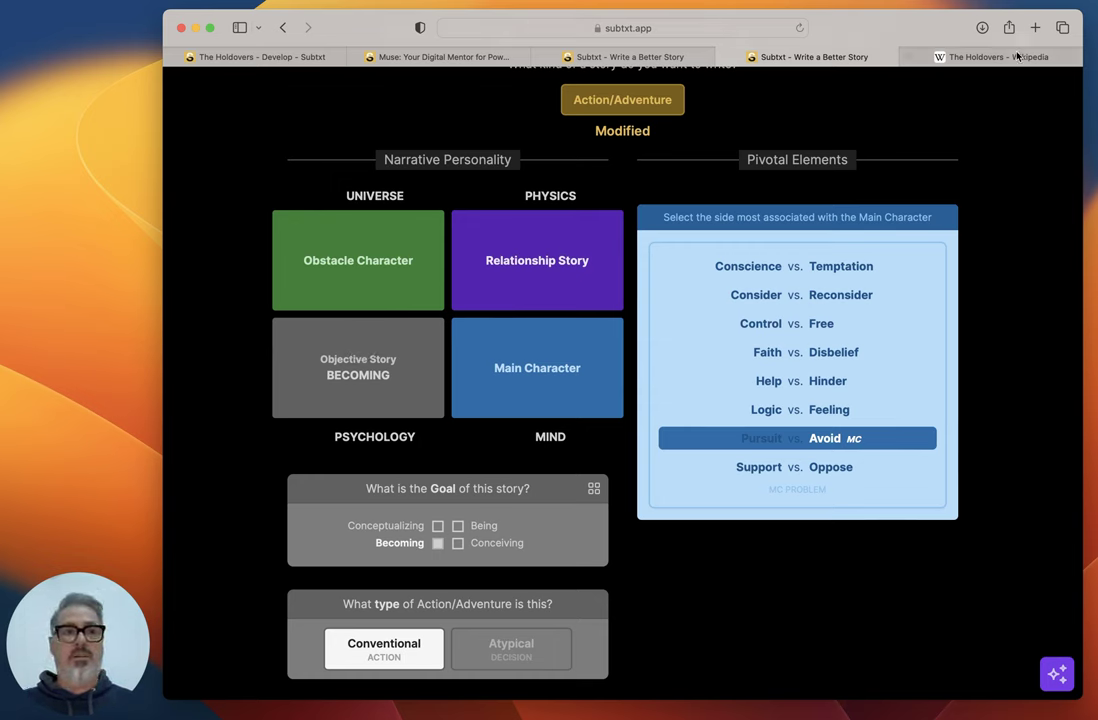
Step: Read through the Plot and Cast sections of The Holdovers article on Wikipedia
{"action": "left_click", "coordinate": [910, 55]}
{"action": "scroll", "coordinate": [720, 437], "scroll_direction": "down", "scroll_amount": 20}
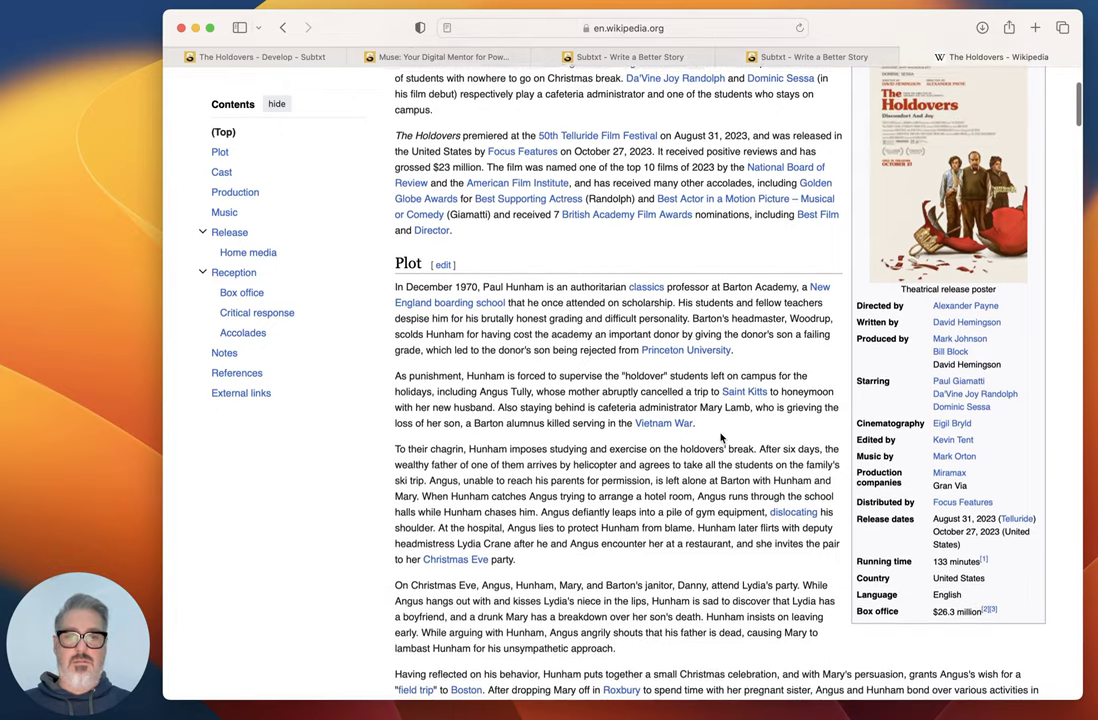
{"action": "scroll", "coordinate": [720, 437], "scroll_direction": "down", "scroll_amount": 4}
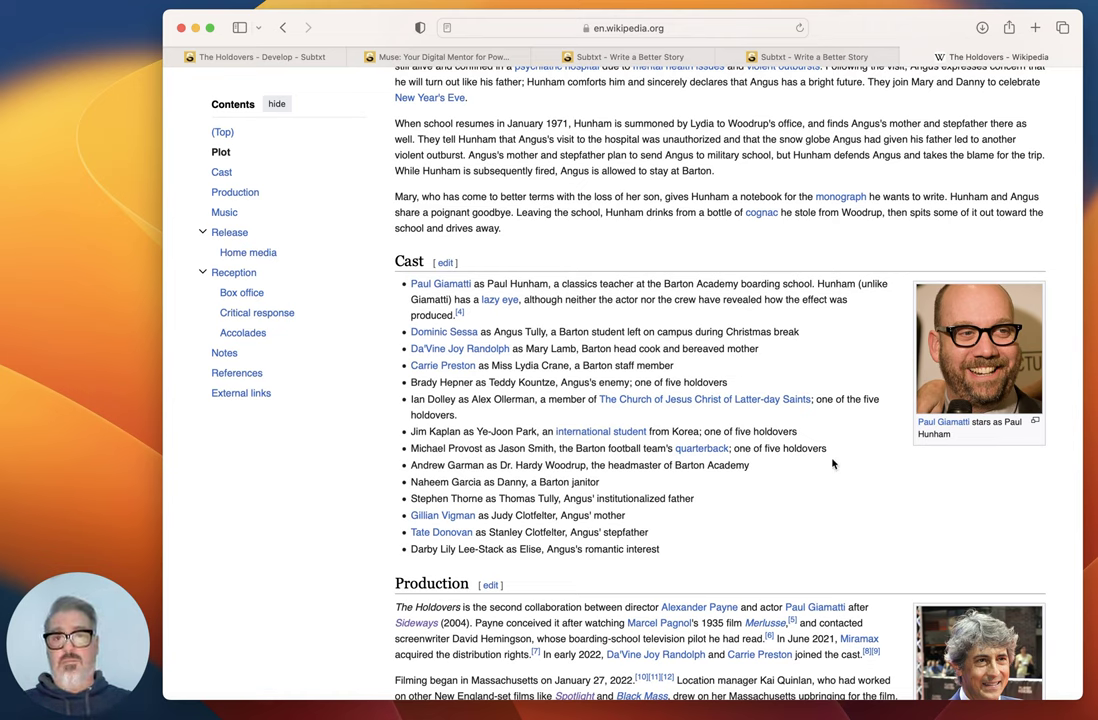
Step: Check The Holdovers storyform's throughlines against the Premise Builder grid, highlighting the Psychology domain of the Objective Story
{"action": "left_click", "coordinate": [245, 57]}
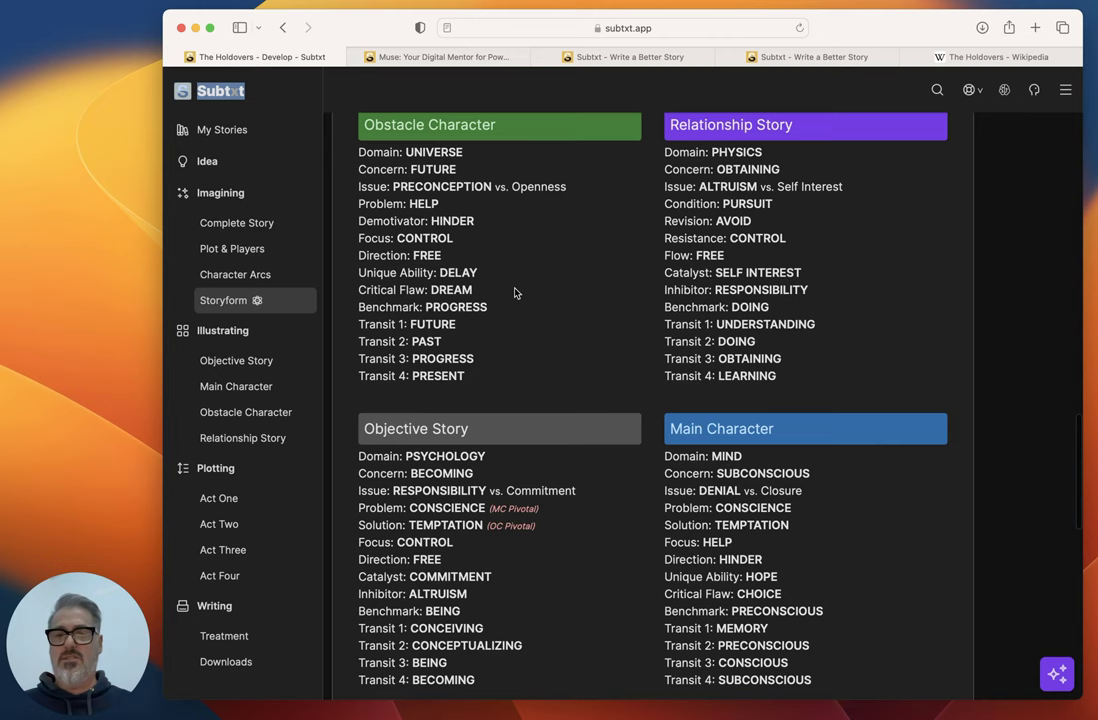
{"action": "left_click", "coordinate": [600, 57]}
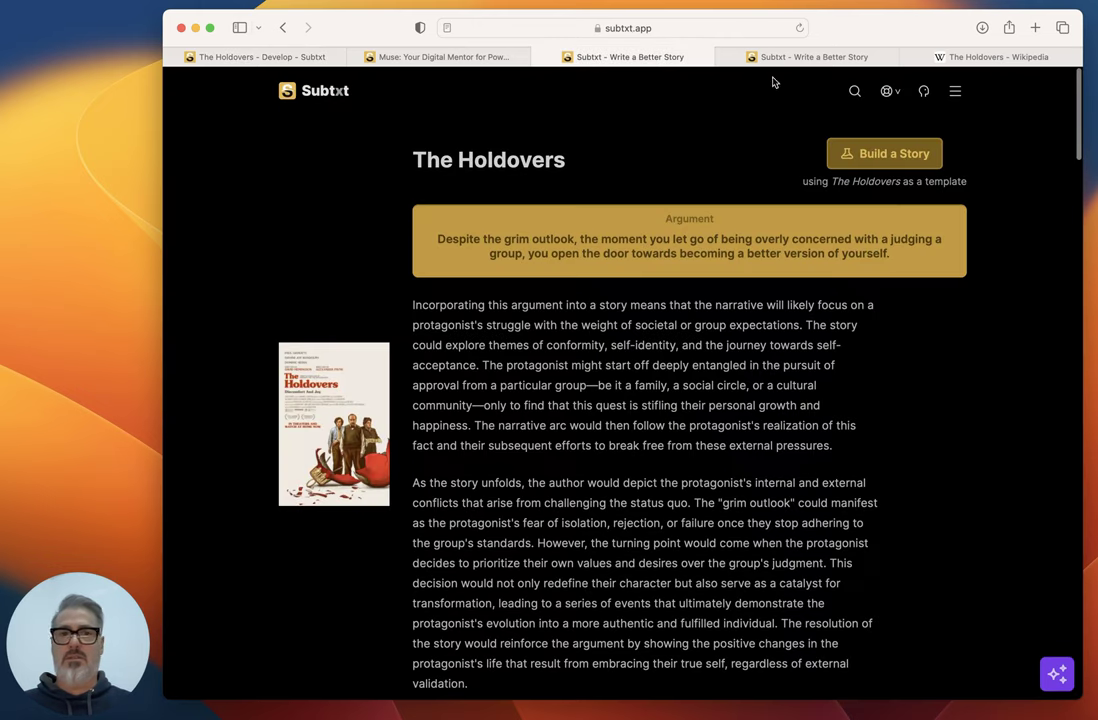
{"action": "left_click", "coordinate": [796, 58]}
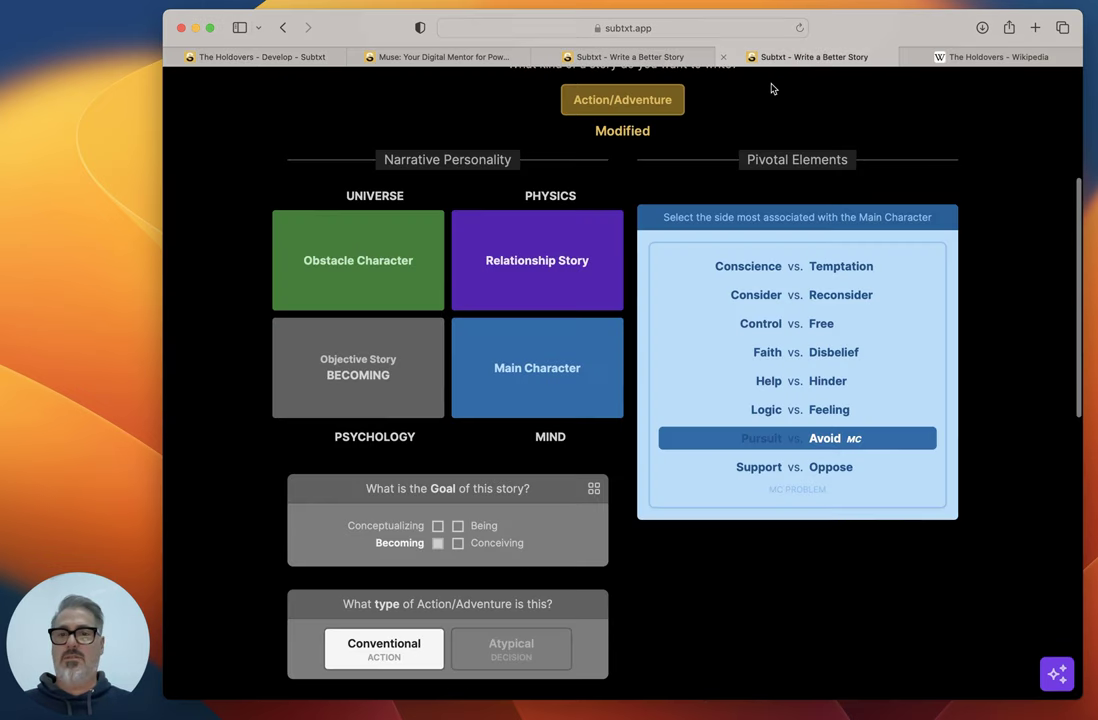
{"action": "double_click", "coordinate": [373, 437]}
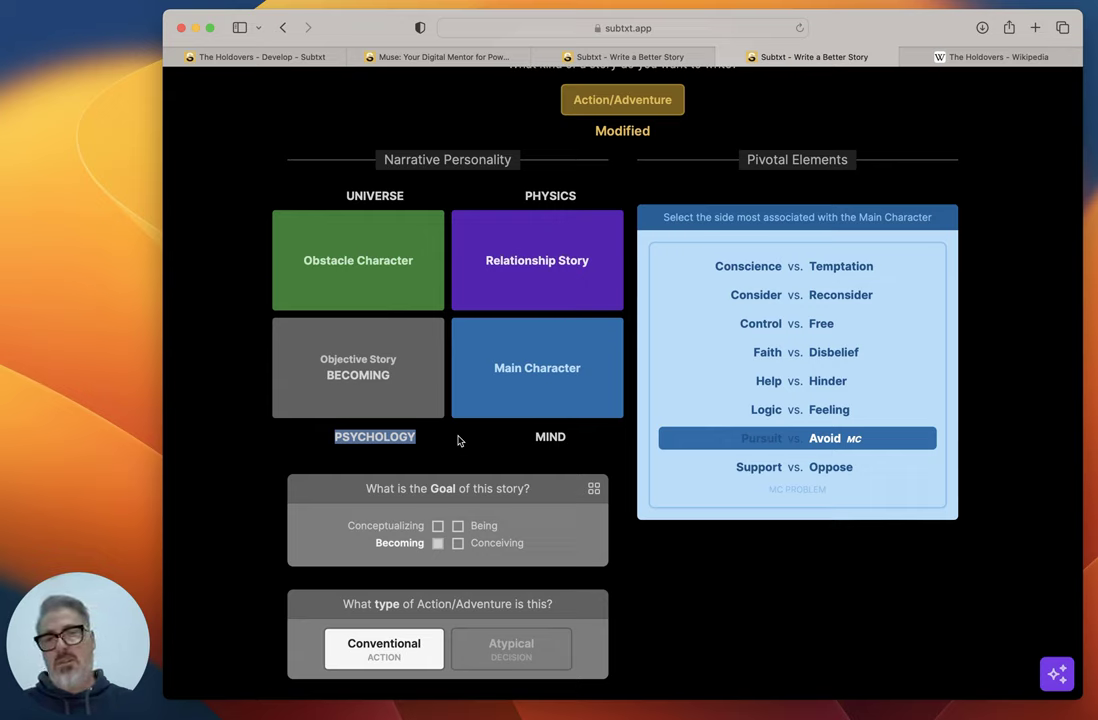
{"action": "left_click", "coordinate": [280, 437]}
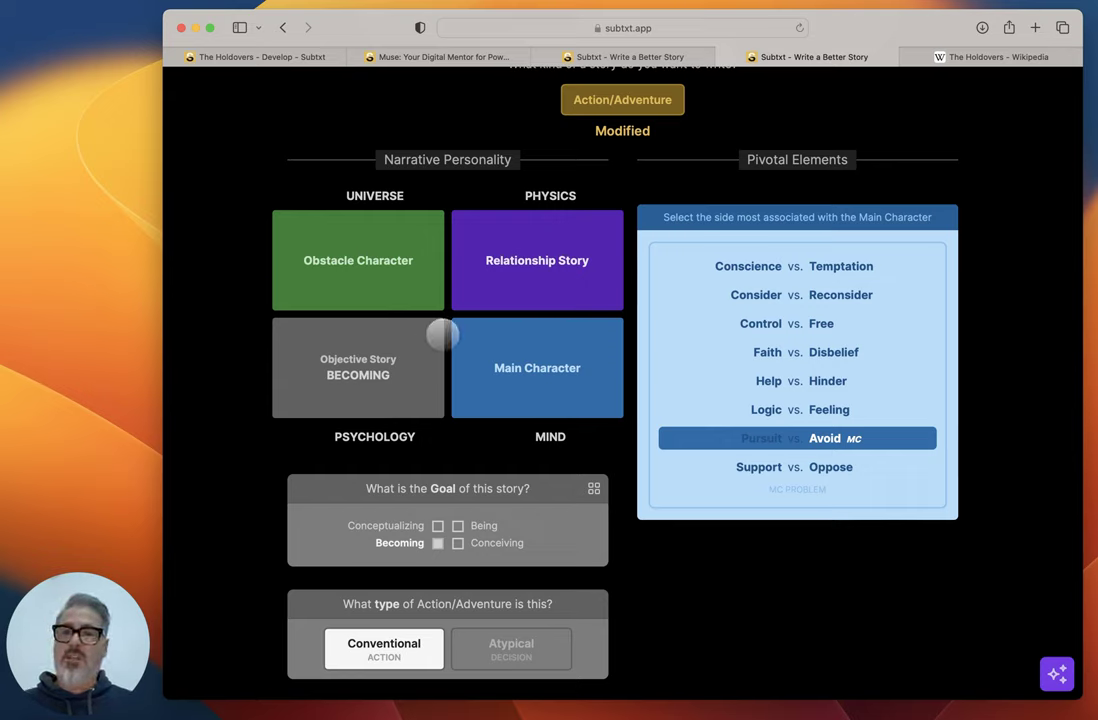
Step: Review the Four Throughlines on The Holdovers storyform page, highlighting the Objective Story's title
{"action": "left_click", "coordinate": [560, 57]}
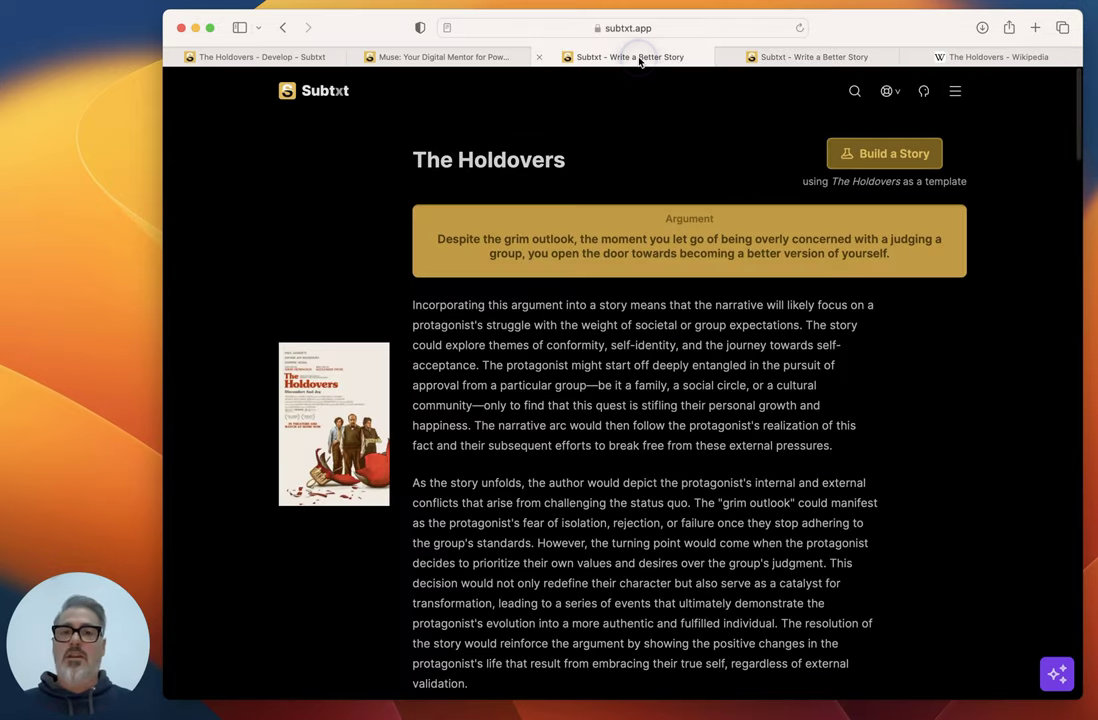
{"action": "scroll", "coordinate": [633, 483], "scroll_direction": "down", "scroll_amount": 10}
{"action": "scroll", "coordinate": [670, 450], "scroll_direction": "up", "scroll_amount": 3}
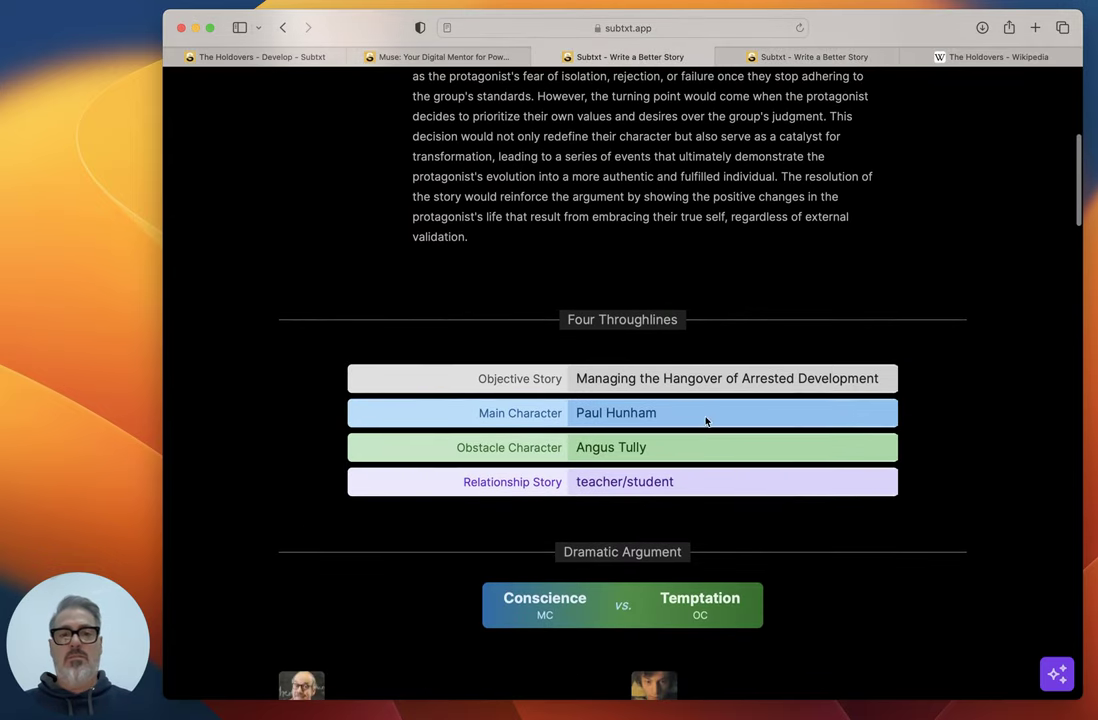
{"action": "triple_click", "coordinate": [680, 378]}
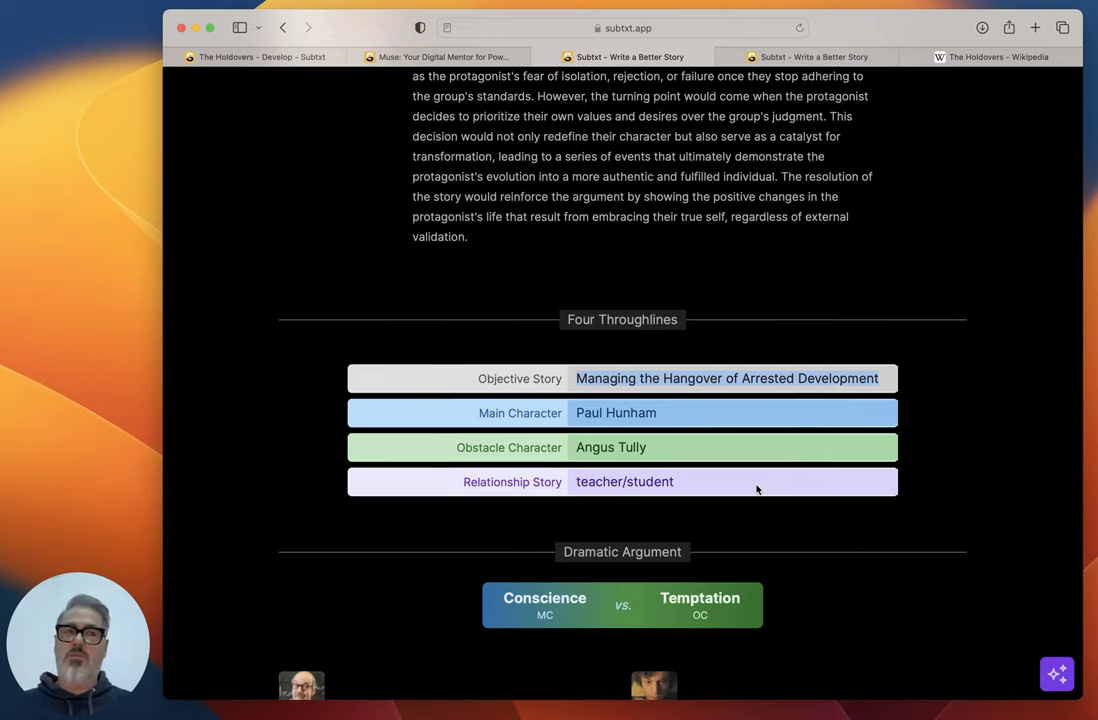
{"action": "left_click", "coordinate": [966, 441]}
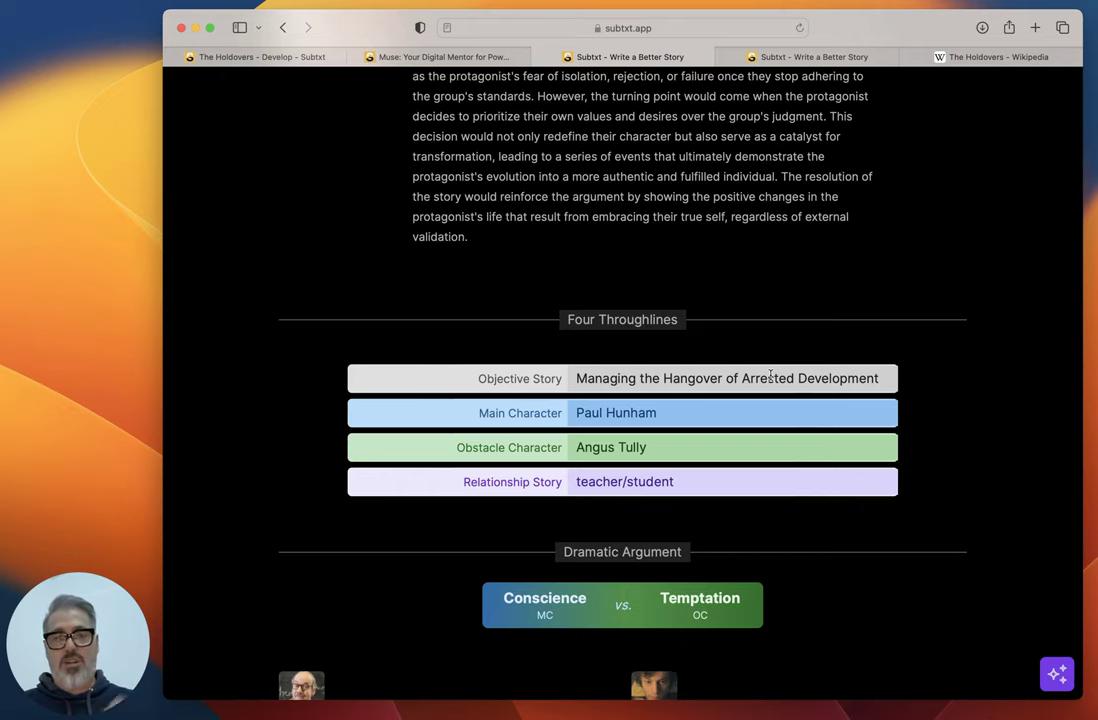
{"action": "scroll", "coordinate": [866, 257], "scroll_direction": "down", "scroll_amount": 3}
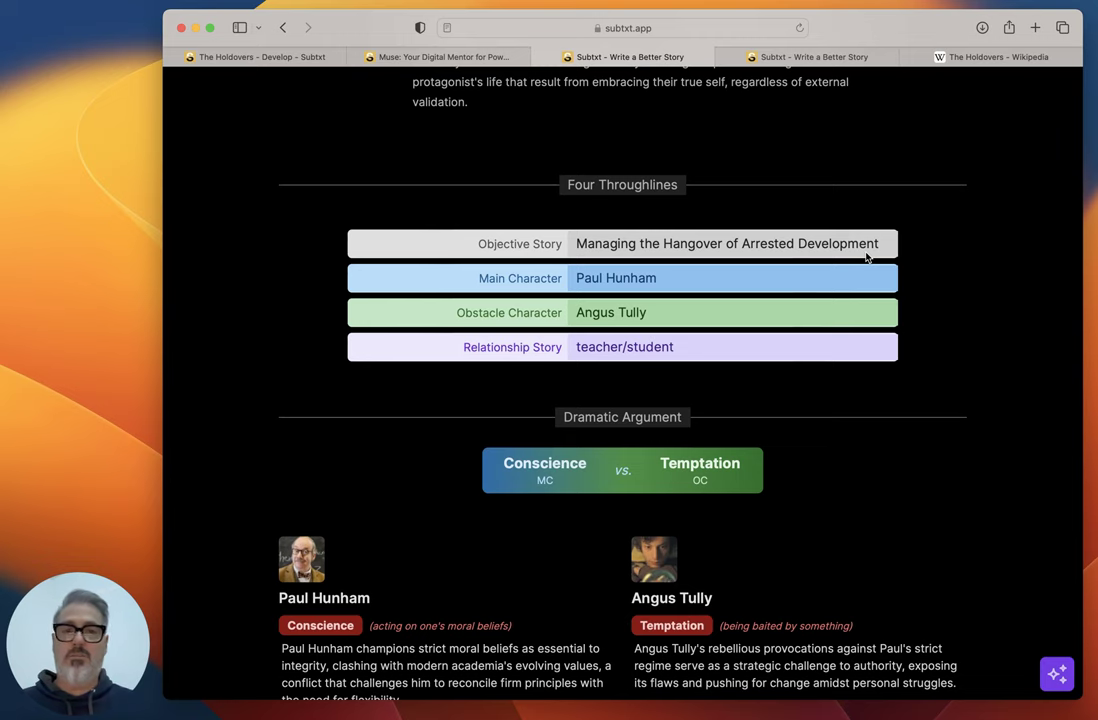
{"action": "scroll", "coordinate": [820, 265], "scroll_direction": "up", "scroll_amount": 2}
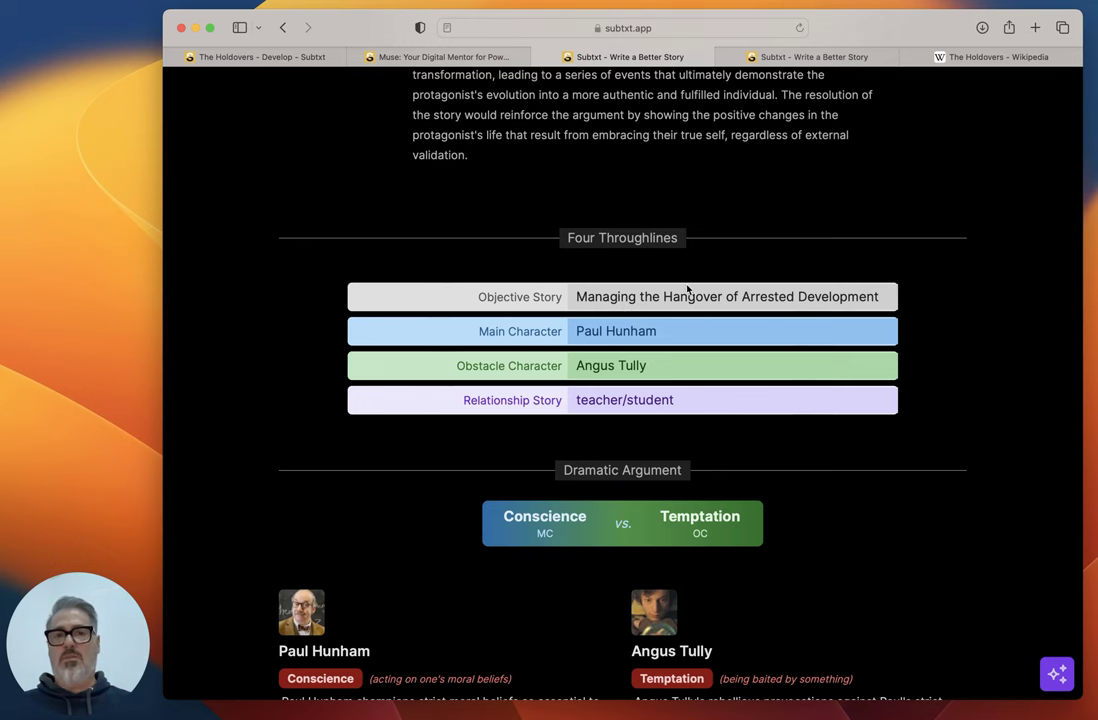
Step: Return to the Premise Builder and assign Conscience, opposite Temptation, as the Main Character's pivotal element
{"action": "left_click", "coordinate": [800, 56]}
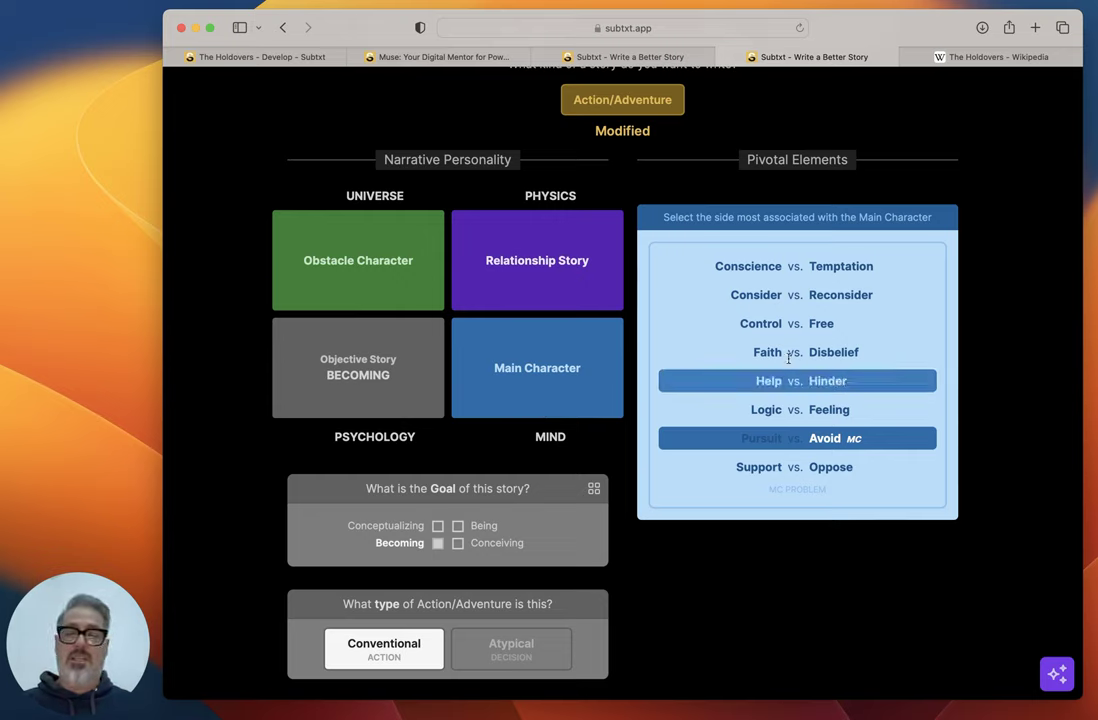
{"action": "left_click", "coordinate": [768, 268]}
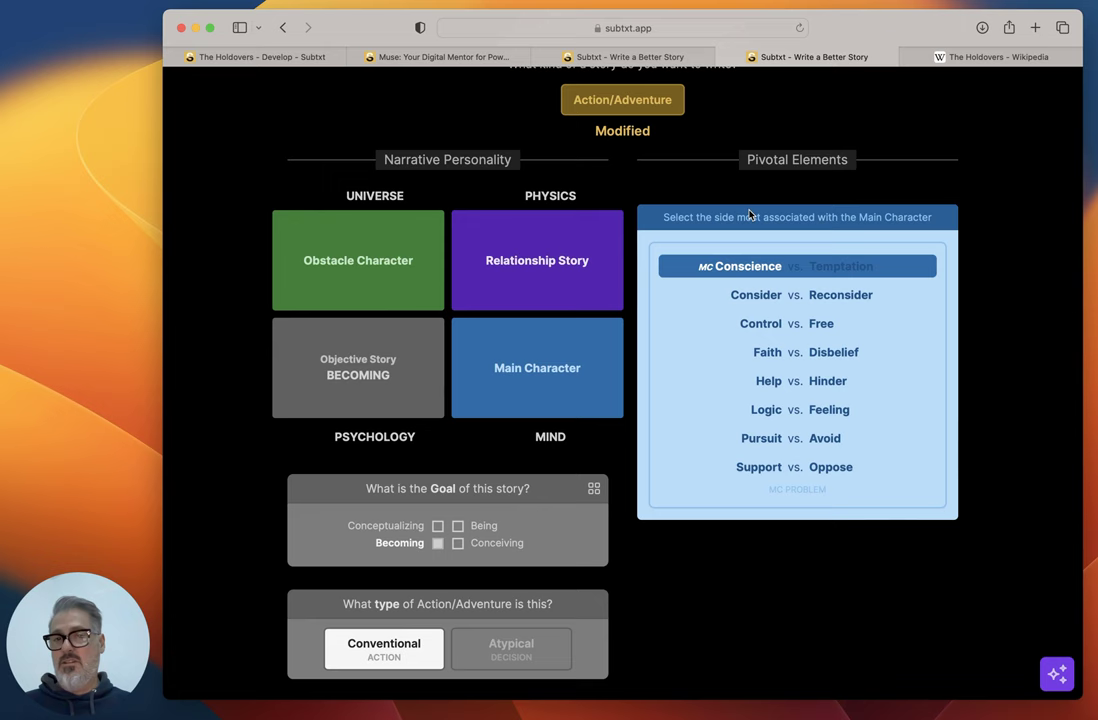
Step: Examine the Dramatic Argument and Narrative Personality of The Holdovers storyform, highlighting the Main Character's Conscience label
{"action": "left_click", "coordinate": [530, 57]}
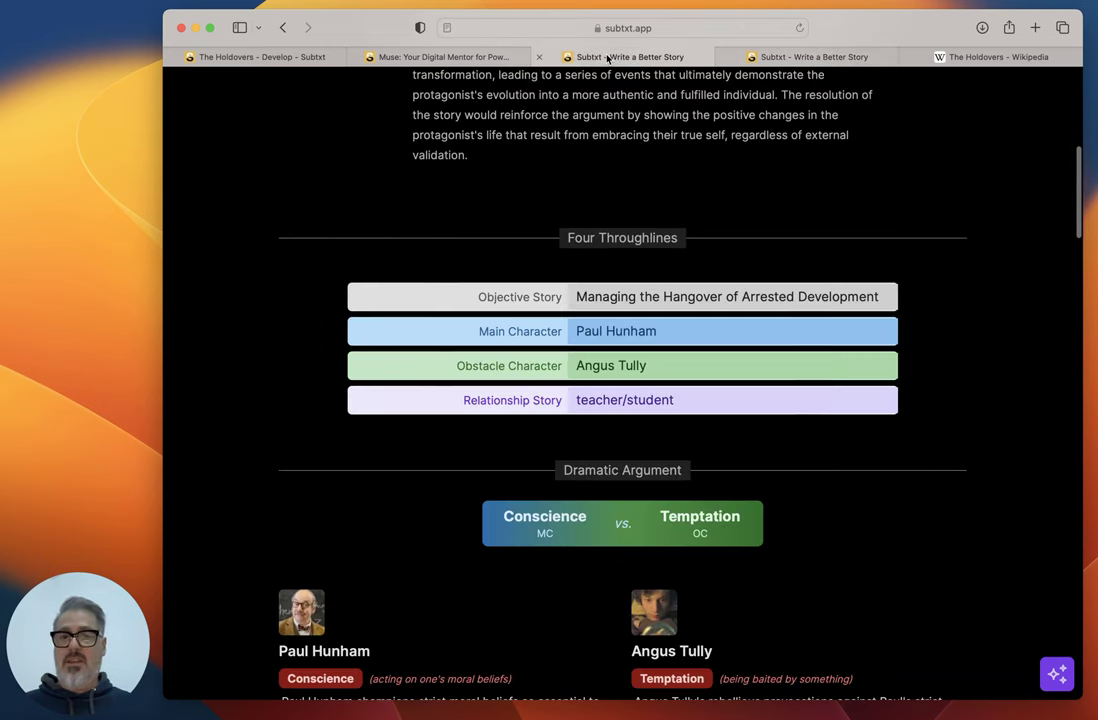
{"action": "scroll", "coordinate": [635, 390], "scroll_direction": "down", "scroll_amount": 5}
{"action": "double_click", "coordinate": [320, 400]}
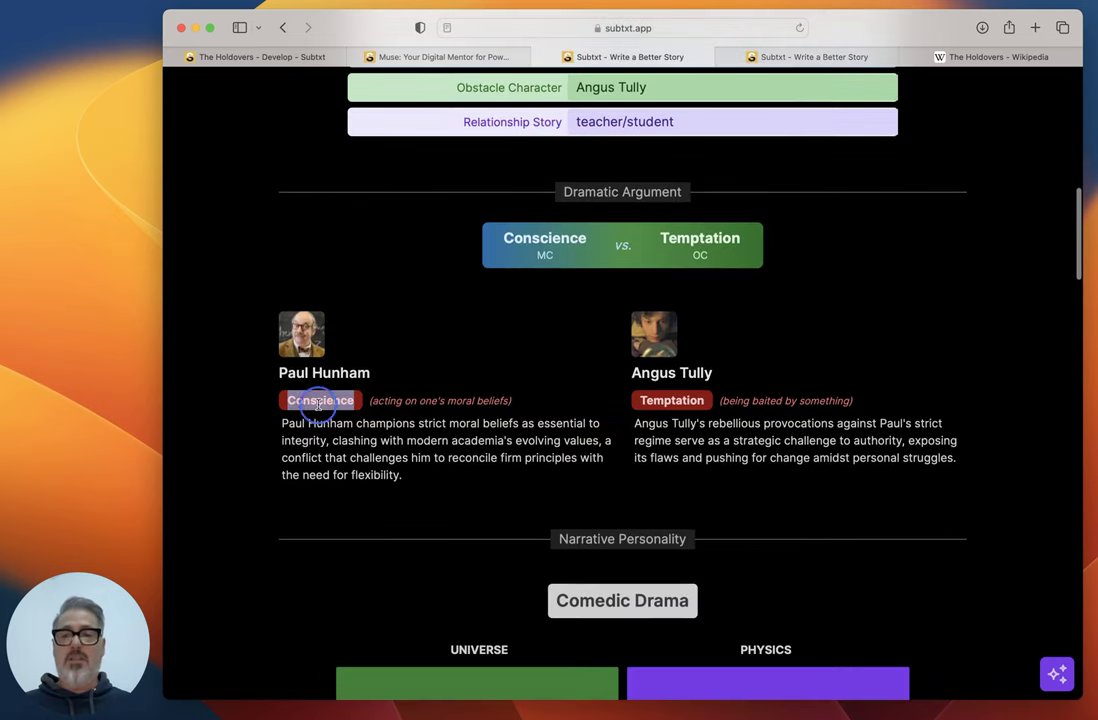
{"action": "left_click", "coordinate": [372, 458]}
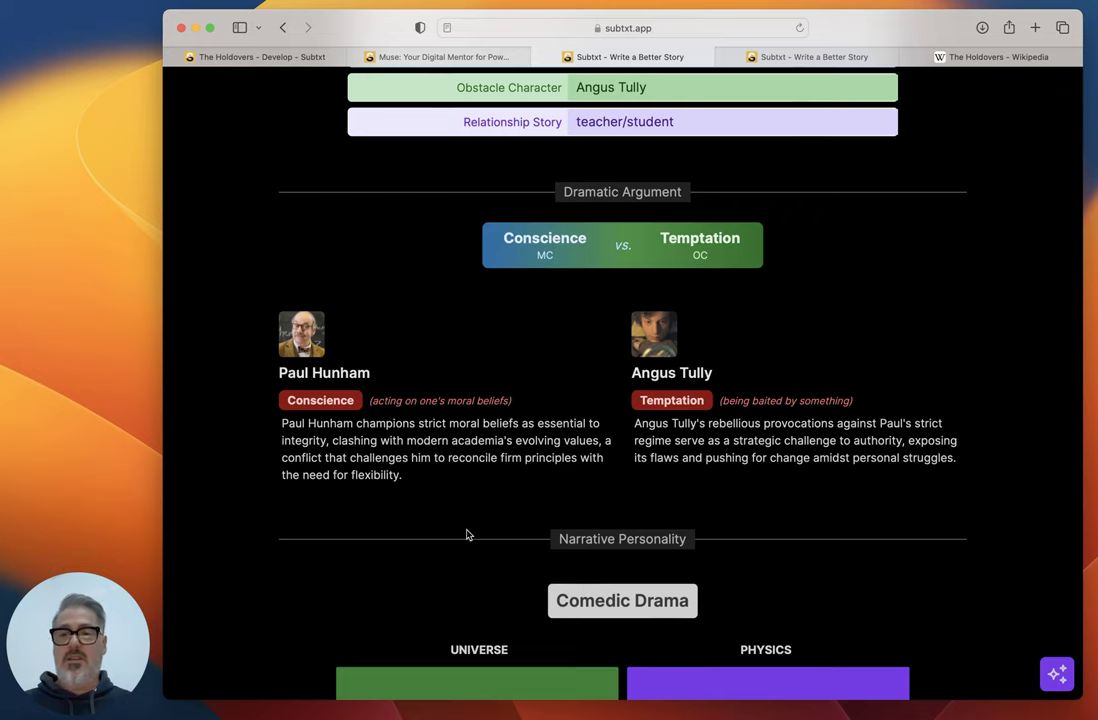
{"action": "scroll", "coordinate": [355, 492], "scroll_direction": "down", "scroll_amount": 2}
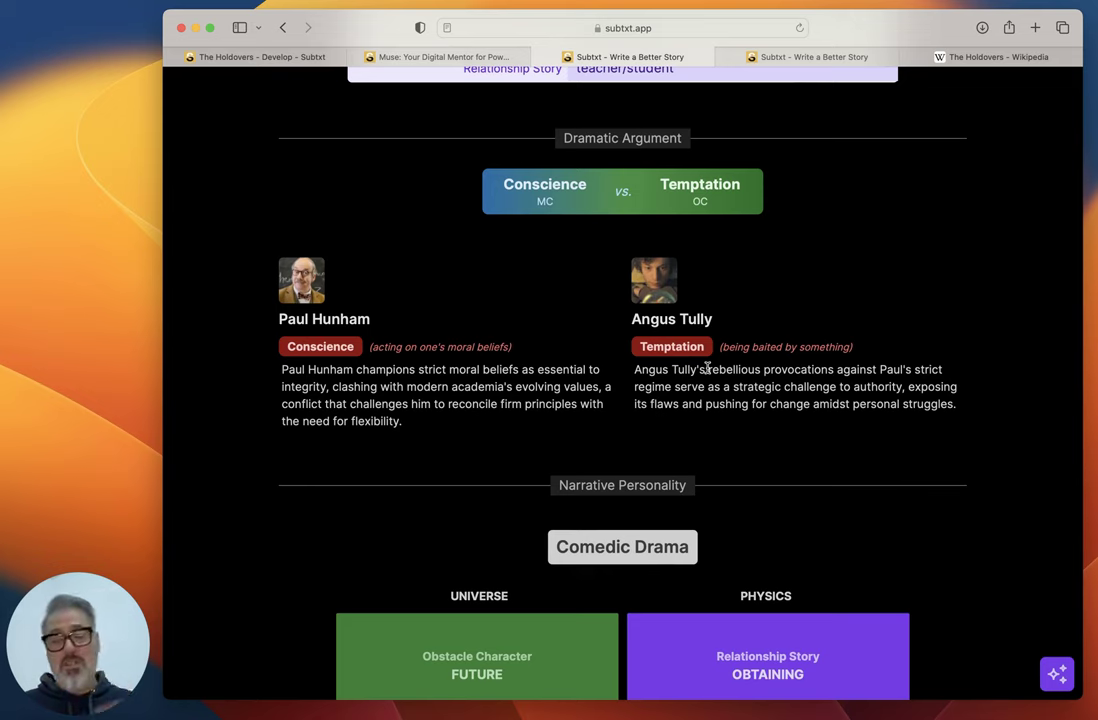
{"action": "scroll", "coordinate": [707, 369], "scroll_direction": "down", "scroll_amount": 5}
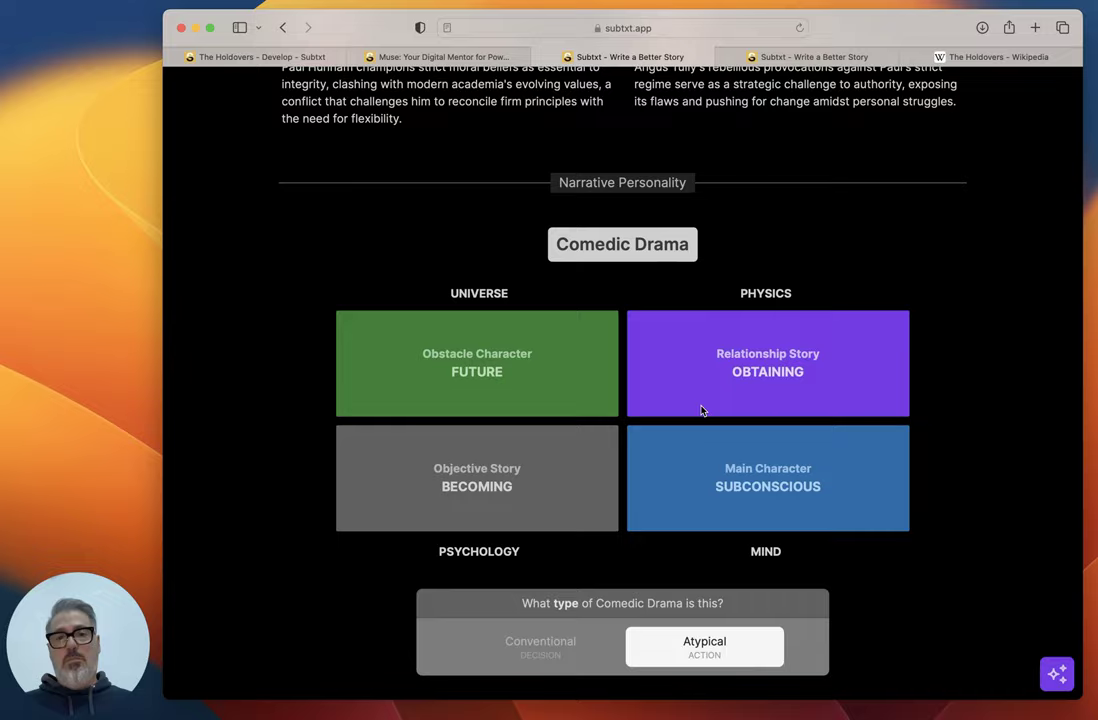
{"action": "scroll", "coordinate": [701, 410], "scroll_direction": "up", "scroll_amount": 5}
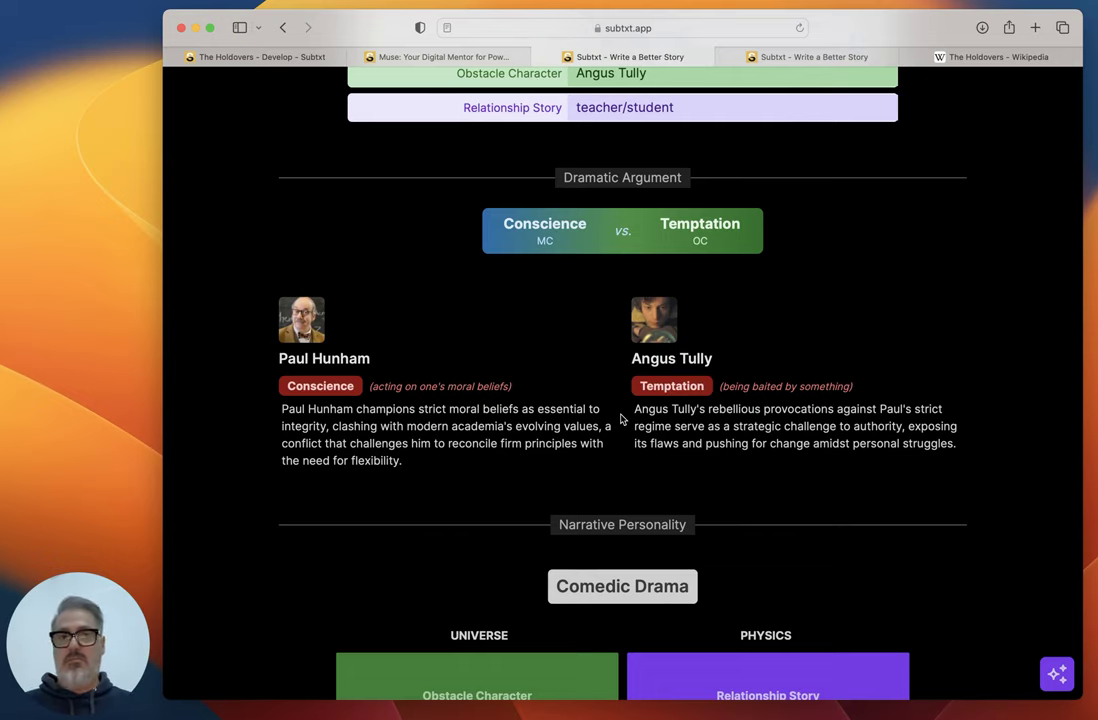
Step: Set the Action/Adventure type to Atypical (Decision) in the Premise Builder
{"action": "left_click", "coordinate": [725, 56]}
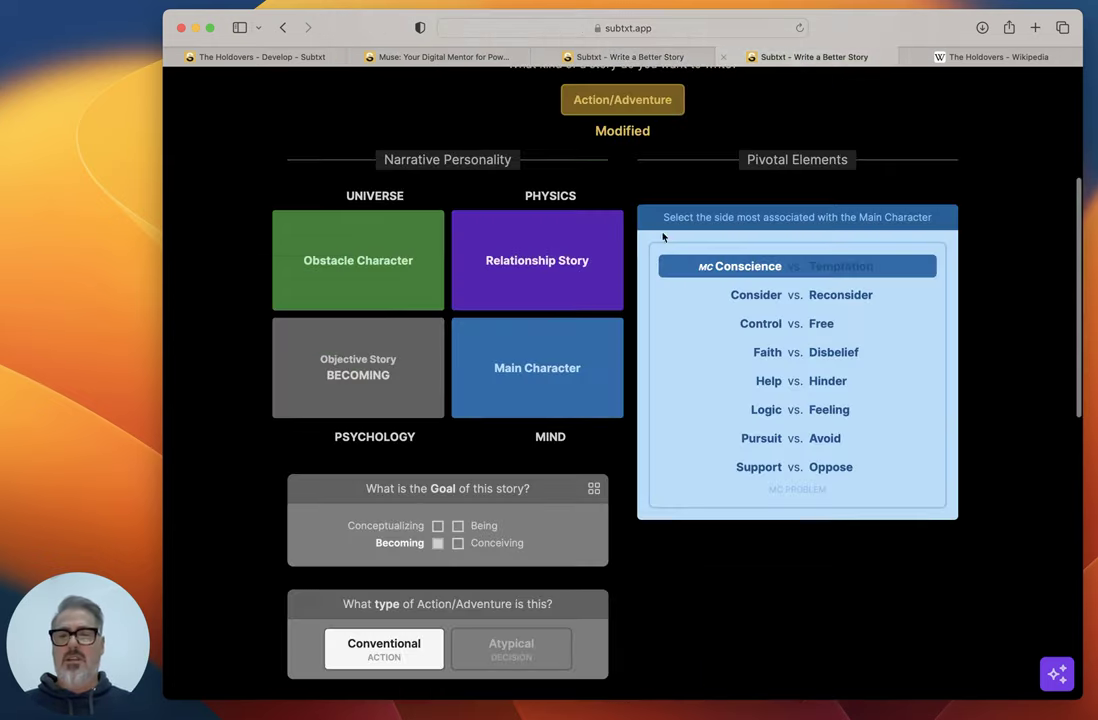
{"action": "scroll", "coordinate": [663, 237], "scroll_direction": "down", "scroll_amount": 4}
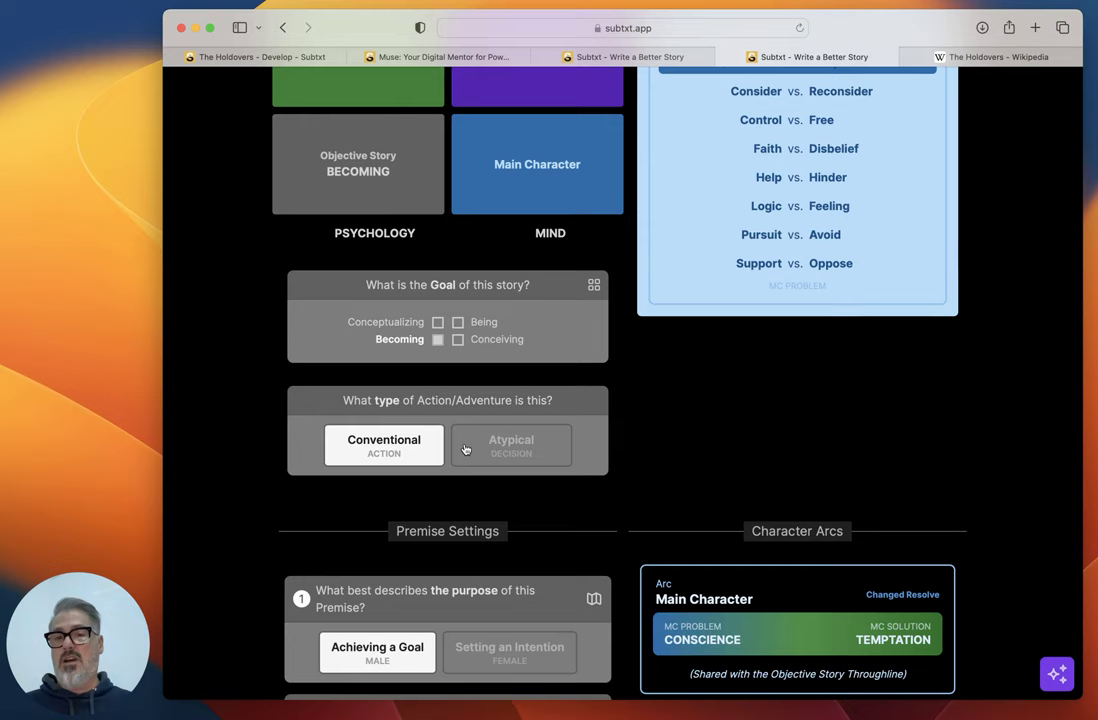
{"action": "left_click", "coordinate": [505, 446]}
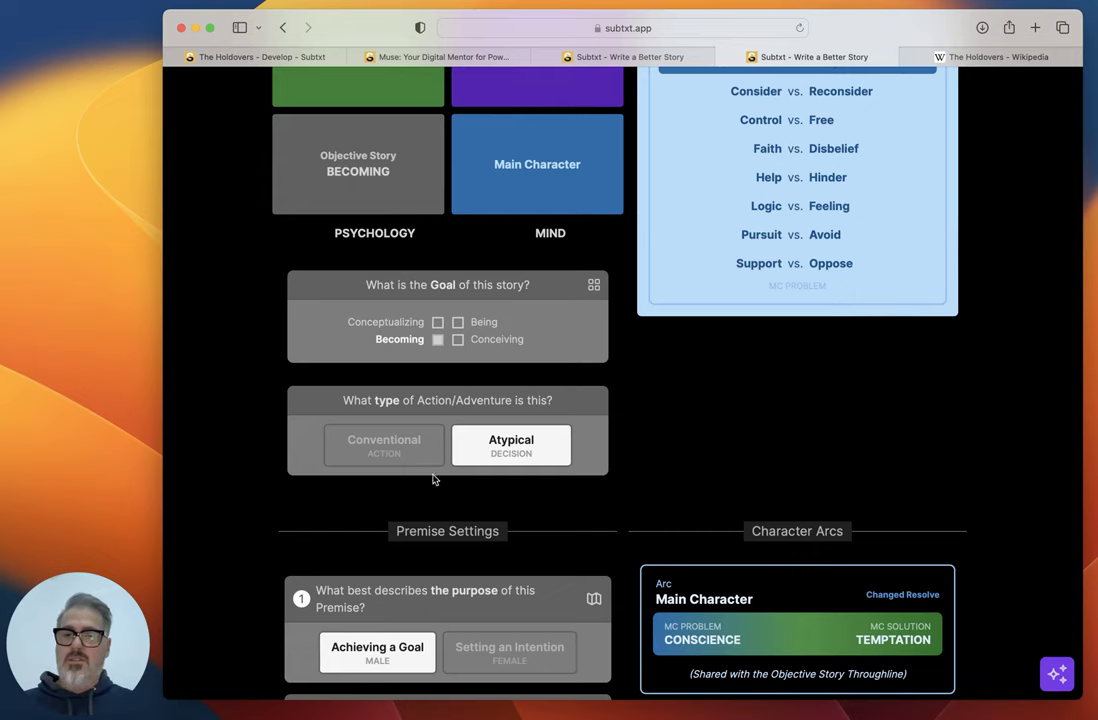
Step: Review the Premise Settings and Character Arcs, highlighting the Main Character's Conscience problem and Temptation solution
{"action": "scroll", "coordinate": [535, 508], "scroll_direction": "down", "scroll_amount": 5}
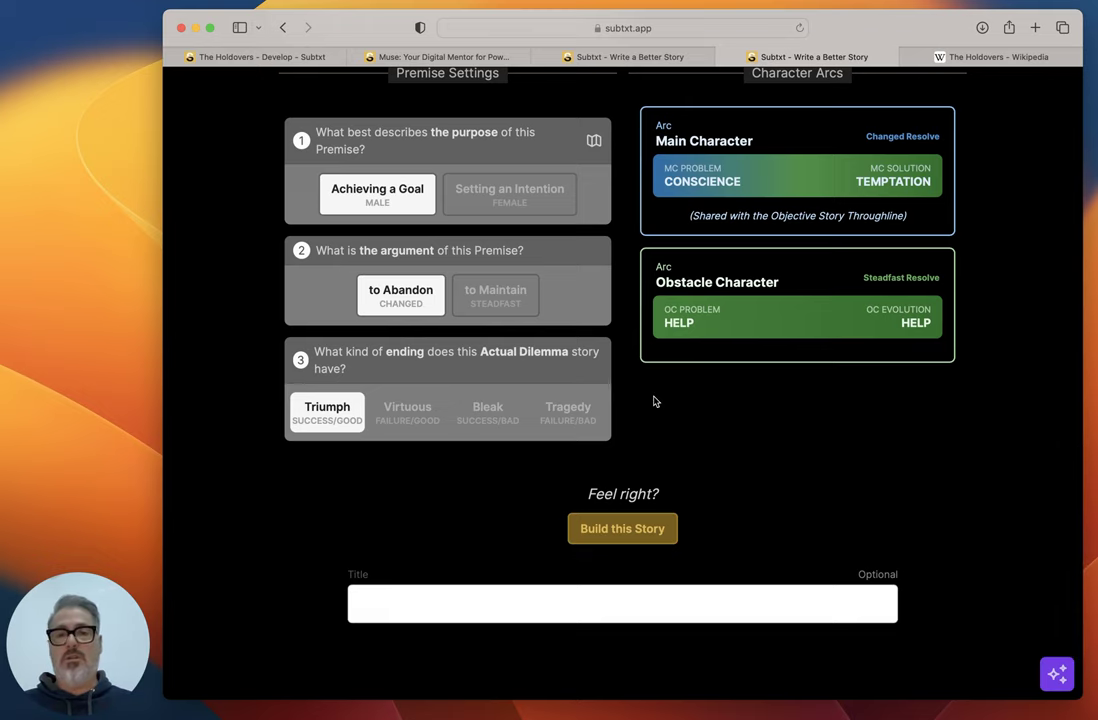
{"action": "scroll", "coordinate": [611, 273], "scroll_direction": "up", "scroll_amount": 2}
{"action": "scroll", "coordinate": [611, 273], "scroll_direction": "up", "scroll_amount": 1}
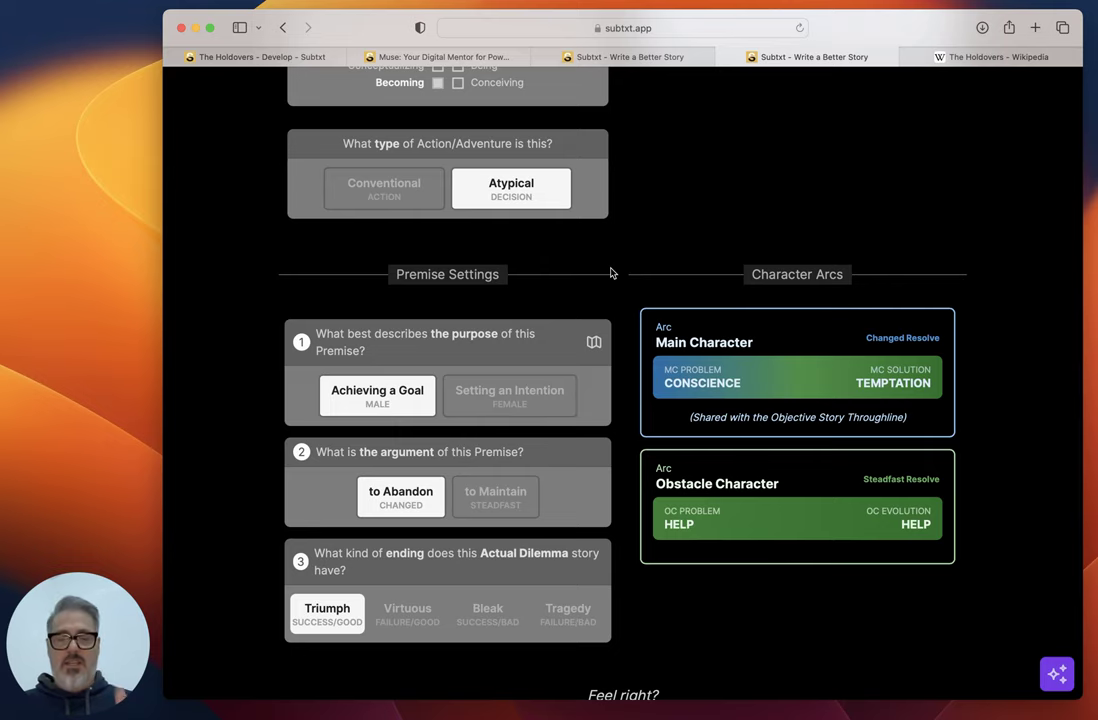
{"action": "scroll", "coordinate": [611, 273], "scroll_direction": "up", "scroll_amount": 1}
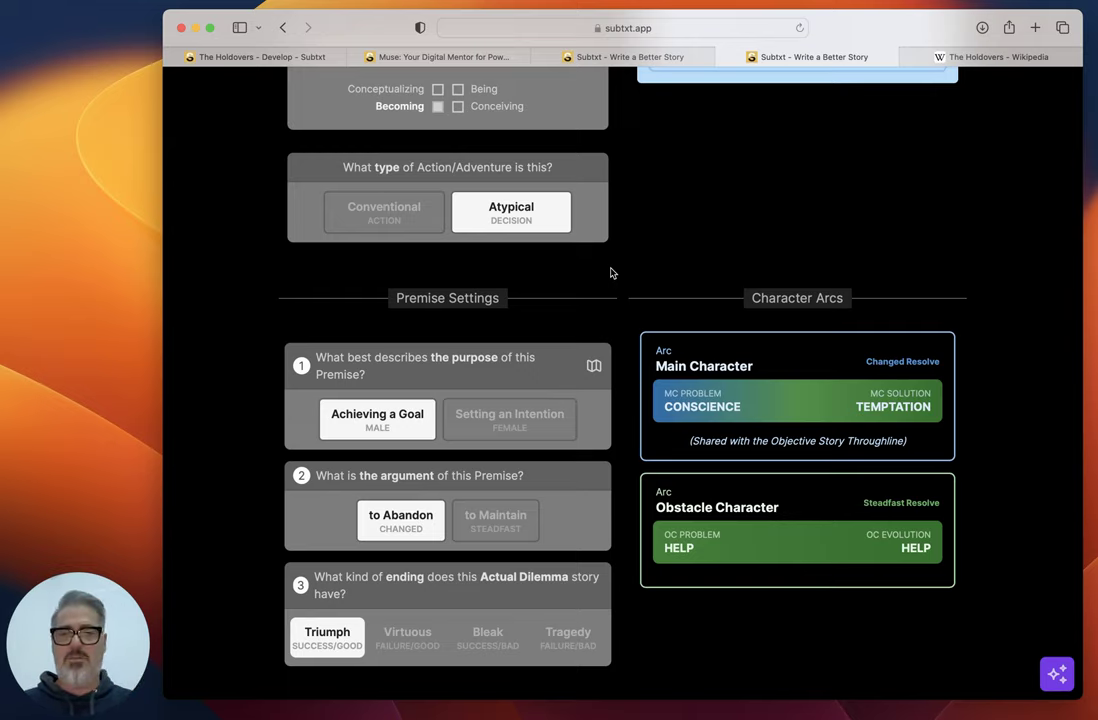
{"action": "scroll", "coordinate": [612, 273], "scroll_direction": "up", "scroll_amount": 10}
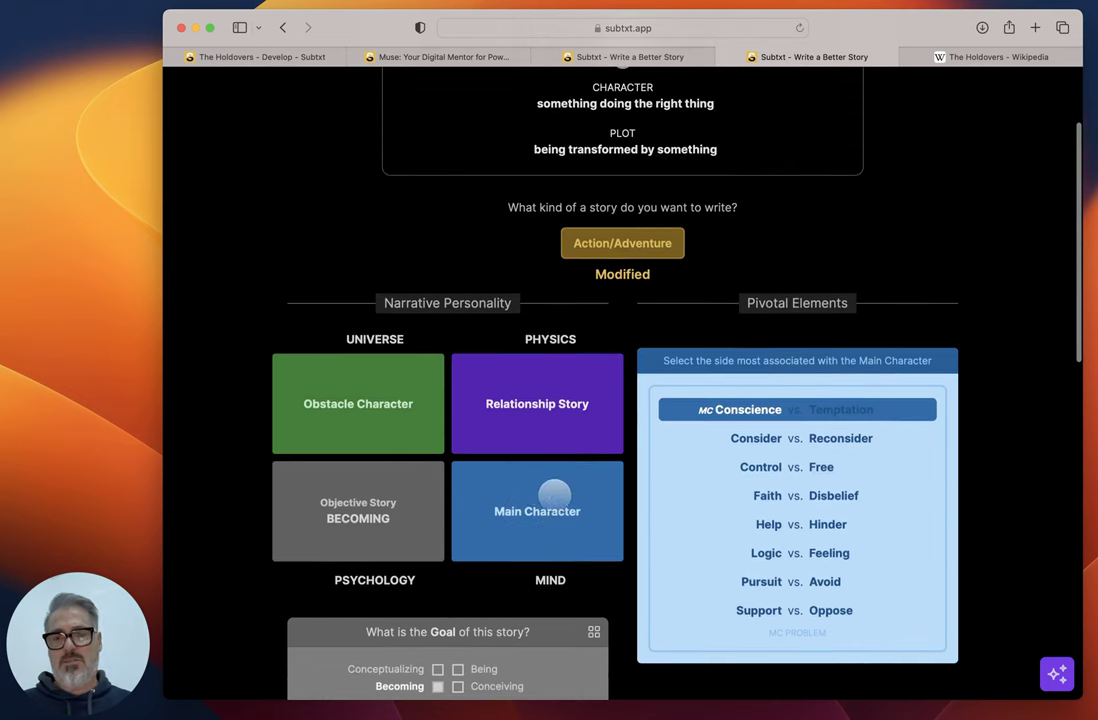
{"action": "scroll", "coordinate": [555, 494], "scroll_direction": "down", "scroll_amount": 10}
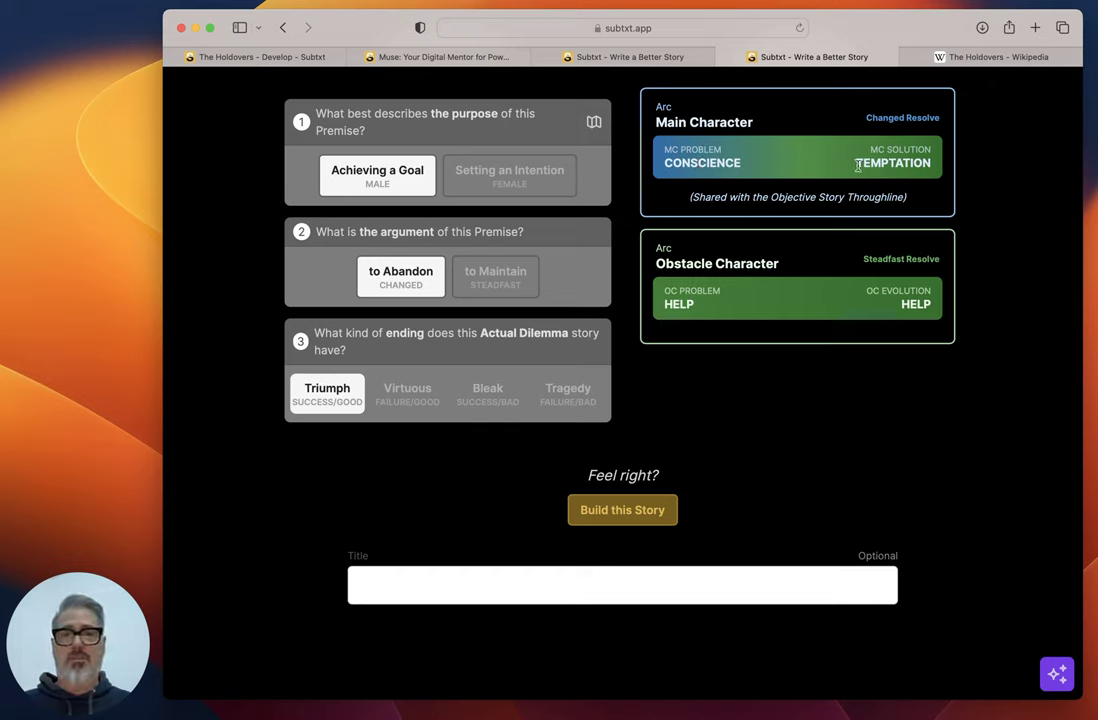
{"action": "double_click", "coordinate": [718, 163]}
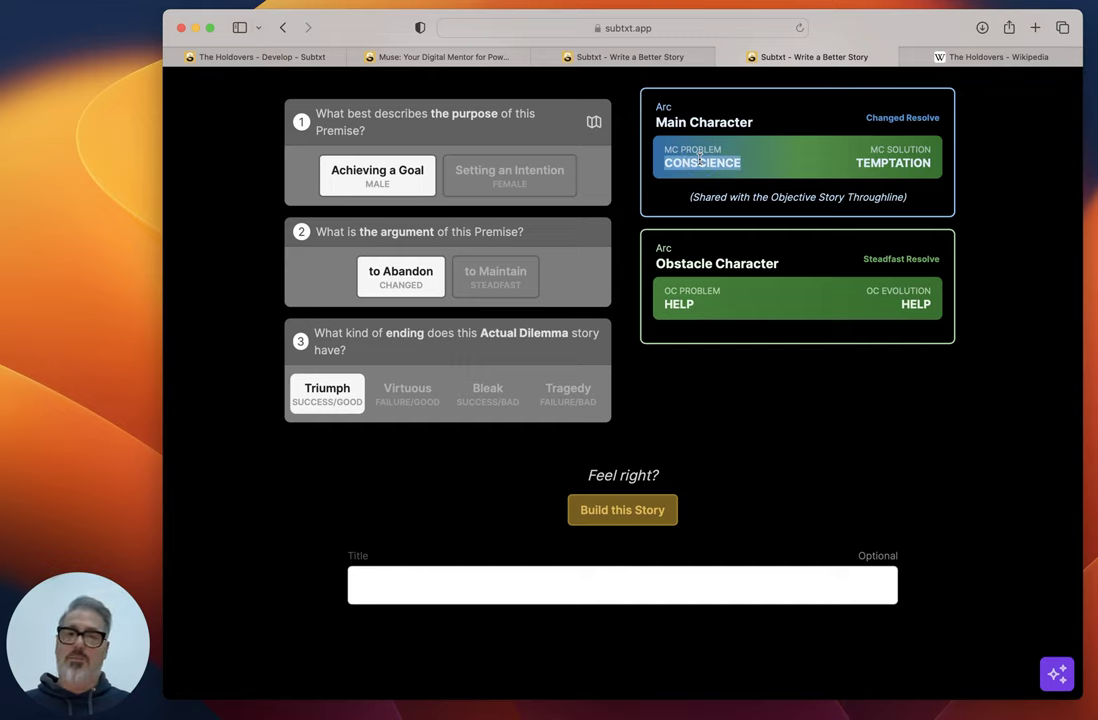
{"action": "double_click", "coordinate": [917, 163]}
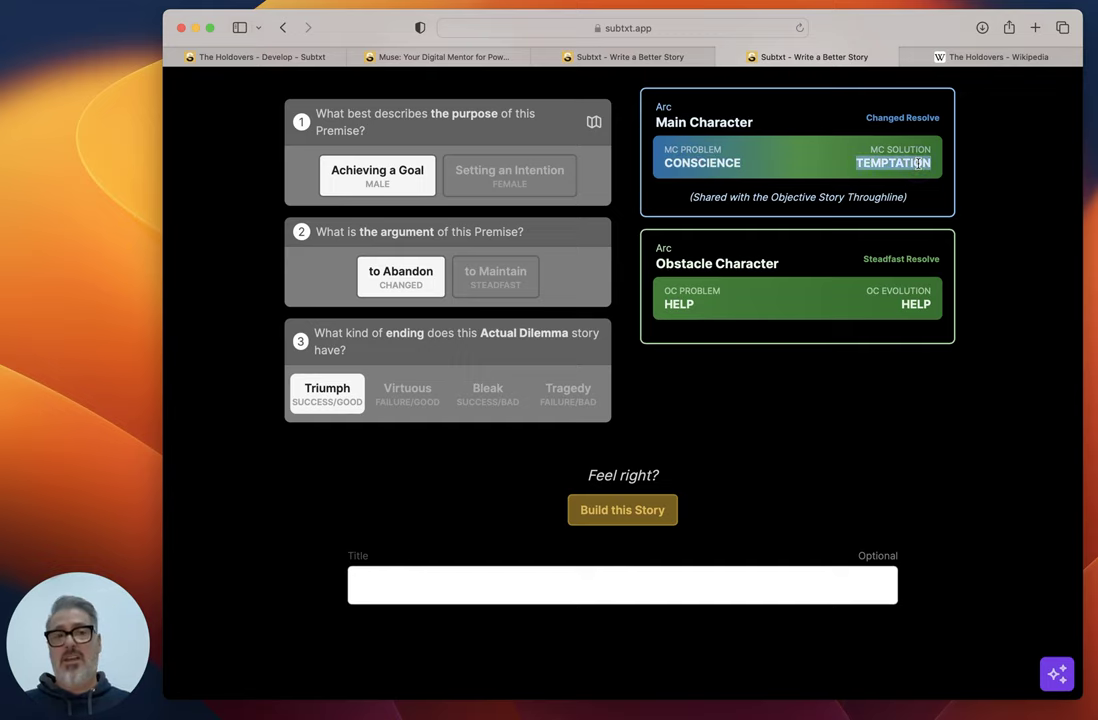
{"action": "scroll", "coordinate": [945, 287], "scroll_direction": "up", "scroll_amount": 2}
{"action": "left_click", "coordinate": [932, 287]}
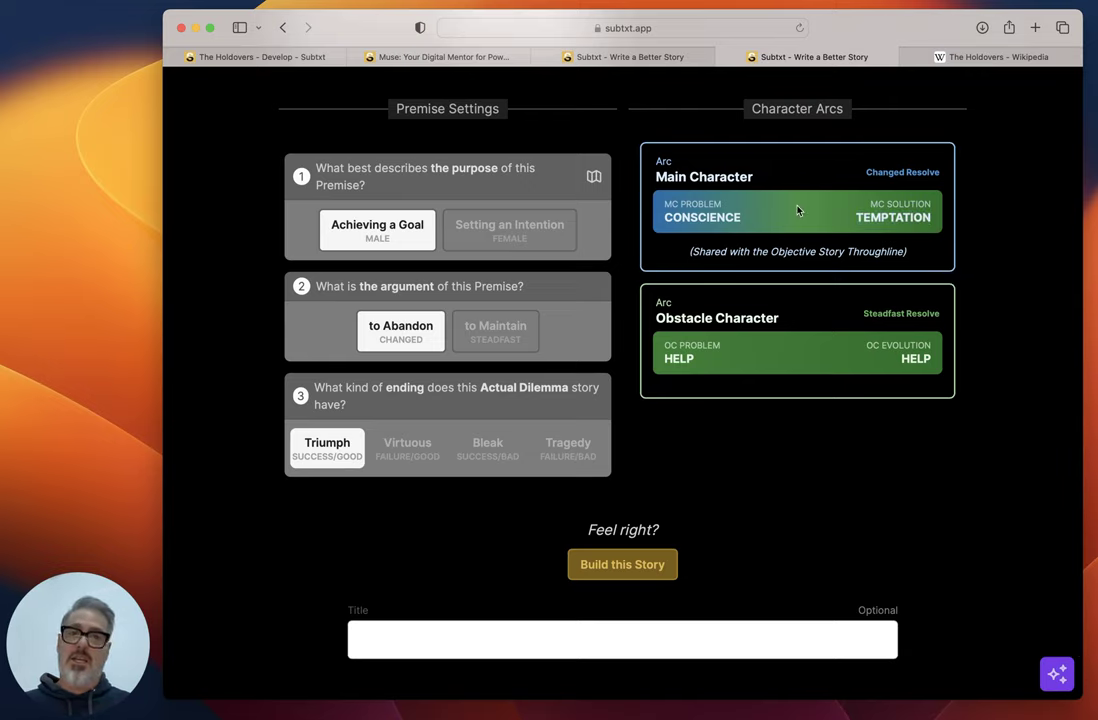
Step: Compare the Triumph and Bleak endings in the Premise Settings and set the story's ending to Bleak (Success/Bad)
{"action": "scroll", "coordinate": [627, 307], "scroll_direction": "up", "scroll_amount": 15}
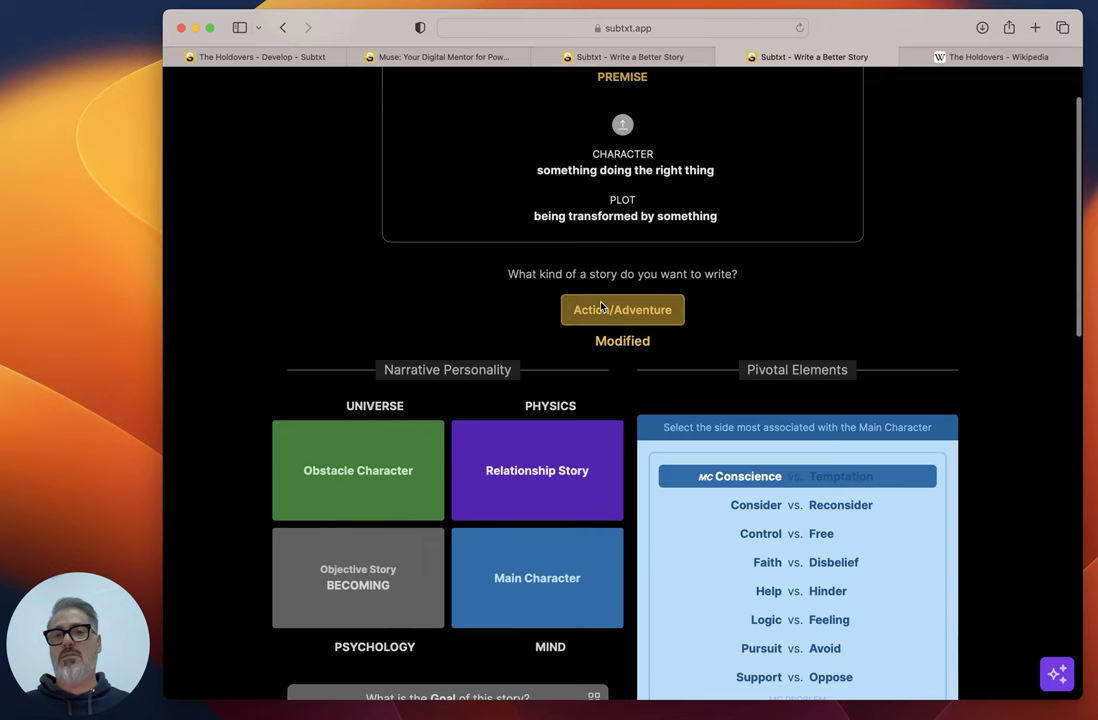
{"action": "scroll", "coordinate": [587, 505], "scroll_direction": "down", "scroll_amount": 10}
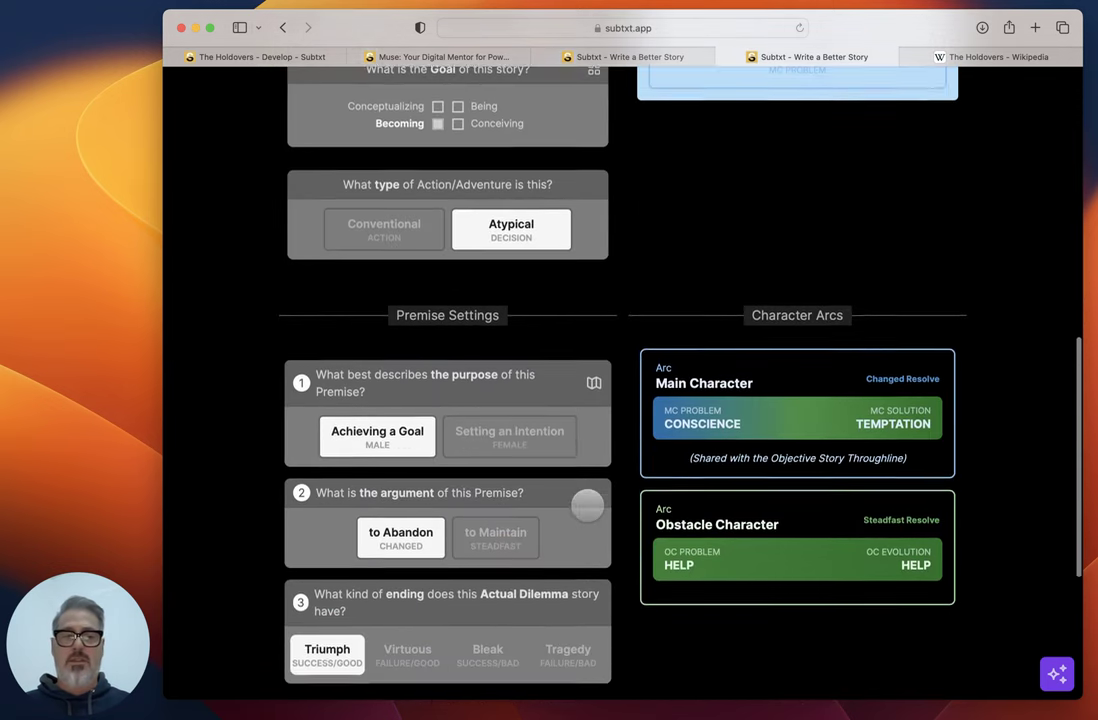
{"action": "scroll", "coordinate": [907, 561], "scroll_direction": "down", "scroll_amount": 3}
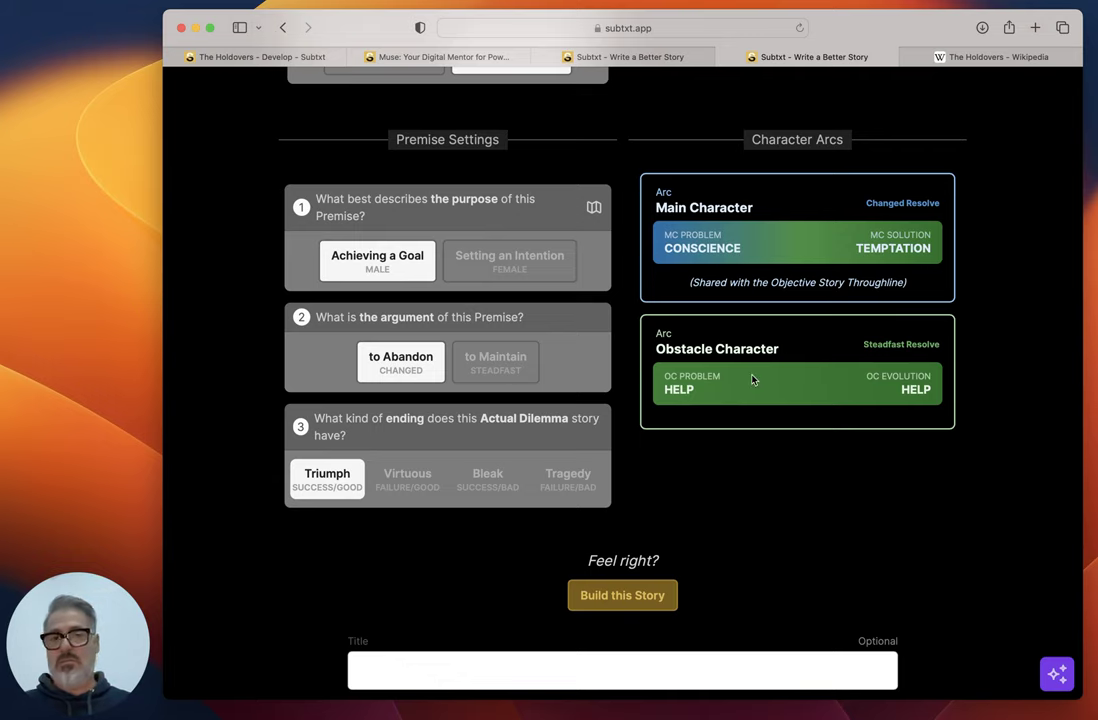
{"action": "scroll", "coordinate": [752, 380], "scroll_direction": "down", "scroll_amount": 3}
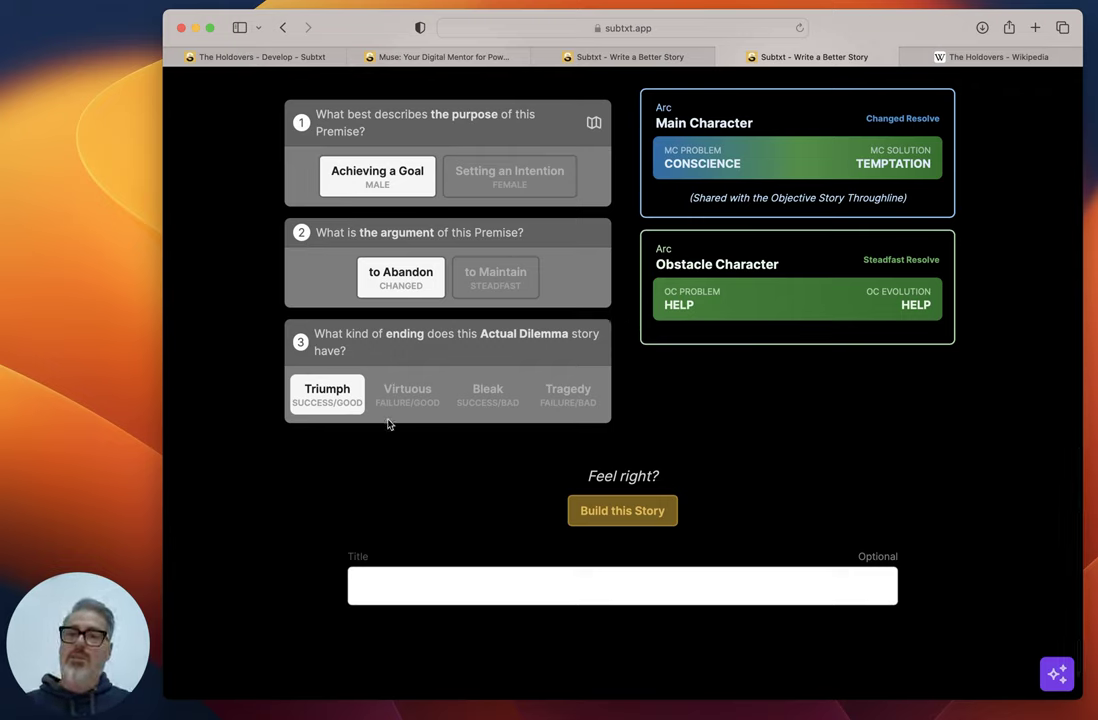
{"action": "left_click", "coordinate": [488, 395]}
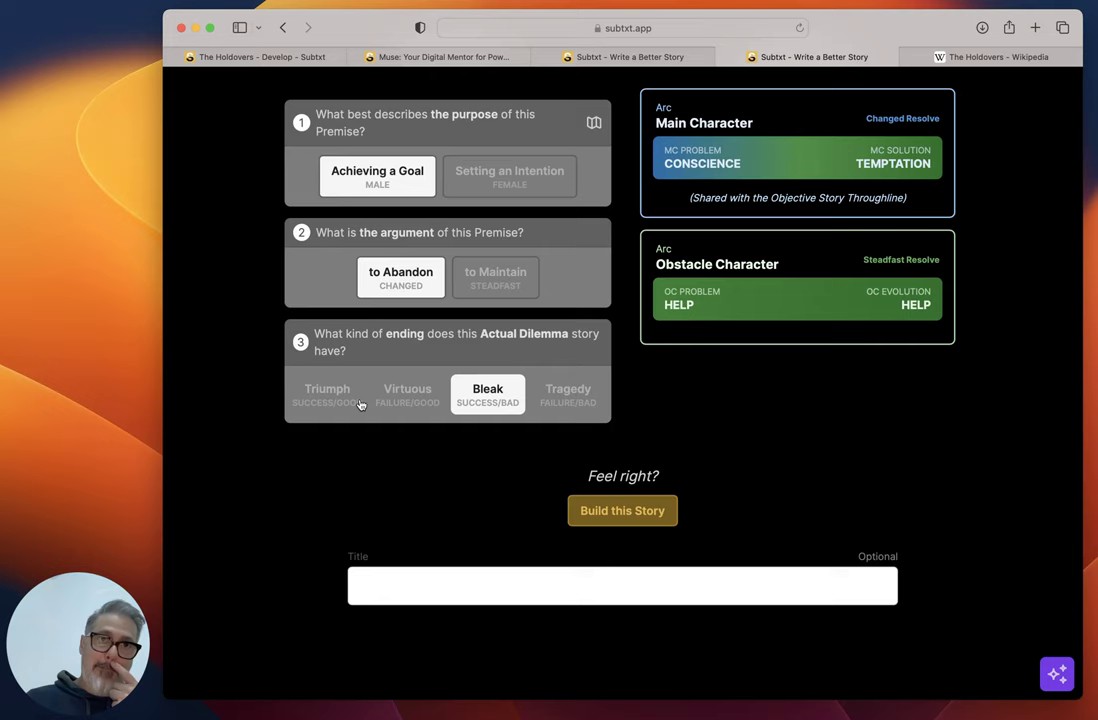
{"action": "left_click", "coordinate": [358, 400]}
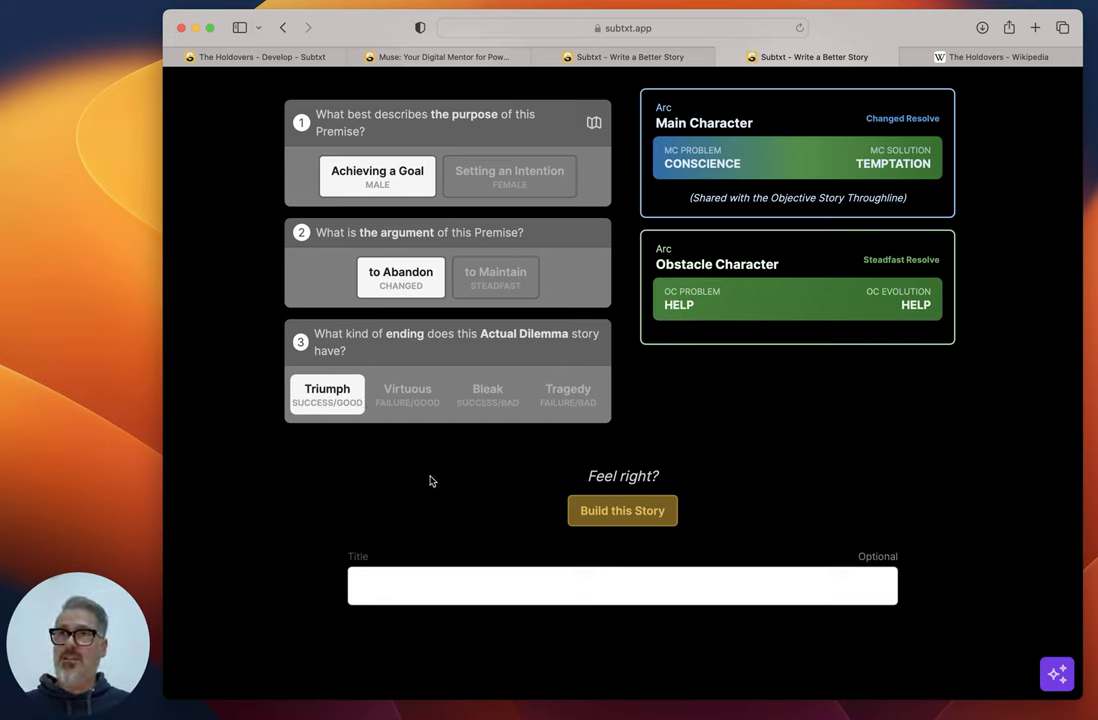
{"action": "left_click", "coordinate": [492, 404]}
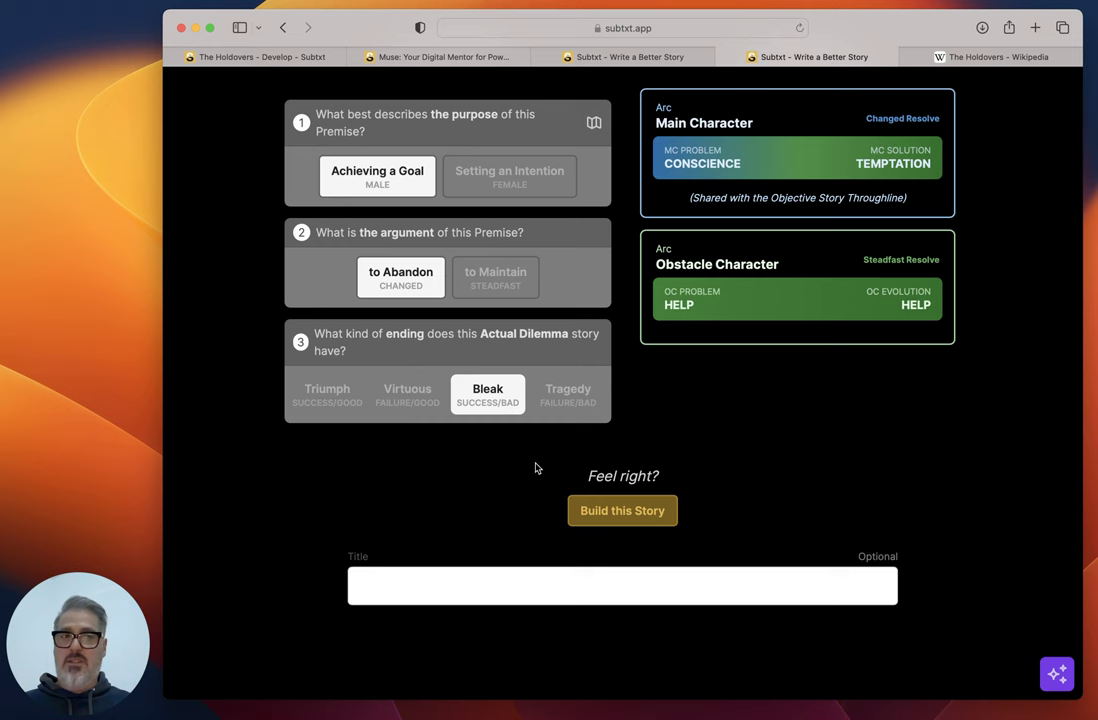
Step: Check the end of the Plot section on Wikipedia against the chosen ending and the Premise Builder's throughline grid
{"action": "left_click", "coordinate": [1004, 62]}
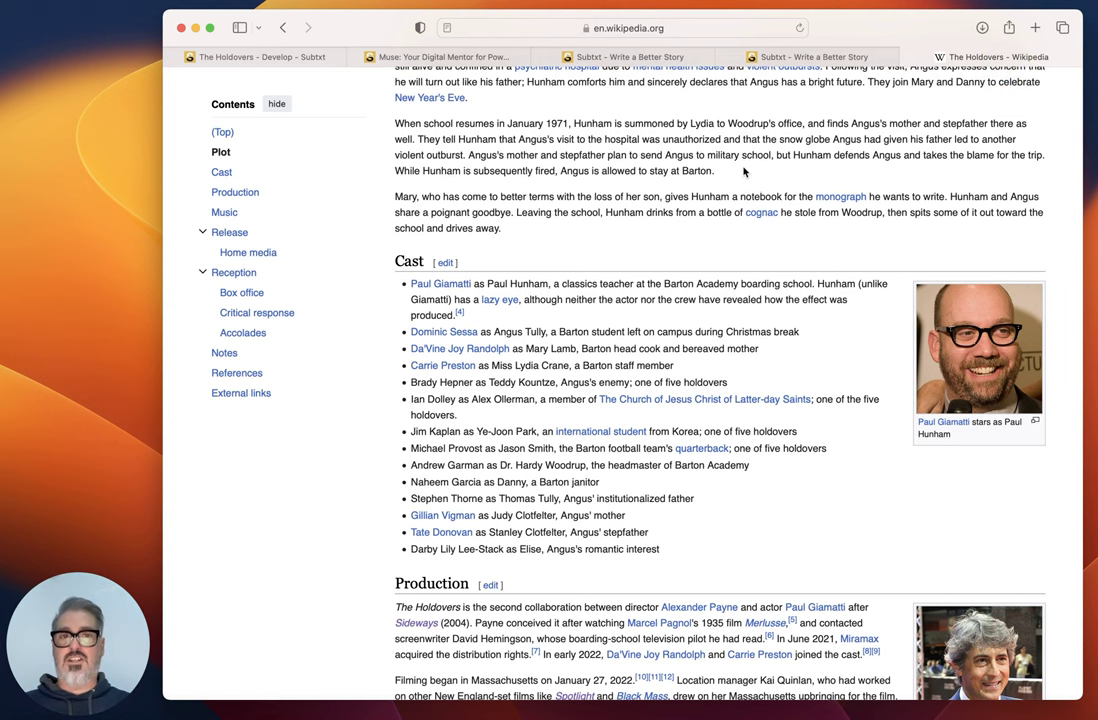
{"action": "left_click", "coordinate": [814, 56]}
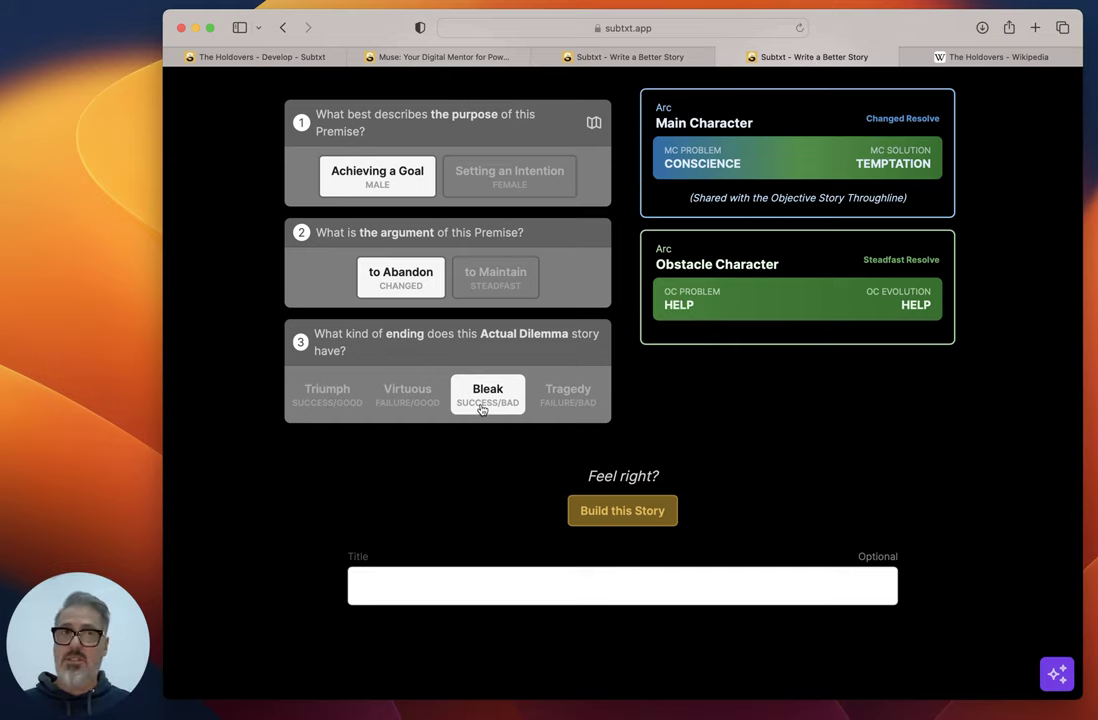
{"action": "scroll", "coordinate": [481, 409], "scroll_direction": "up", "scroll_amount": 15}
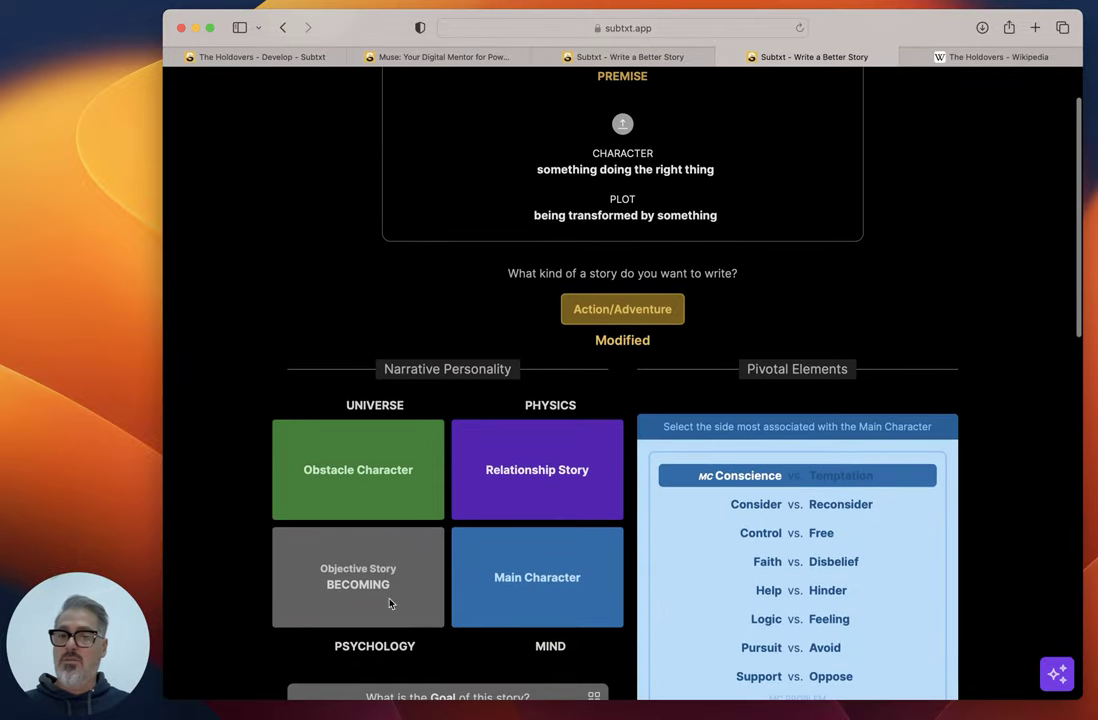
Step: Review the Premise Builder's throughline grid, Becoming goal, Atypical type, Premise Settings and Character Arcs from beginning to end
{"action": "scroll", "coordinate": [352, 426], "scroll_direction": "down", "scroll_amount": 4}
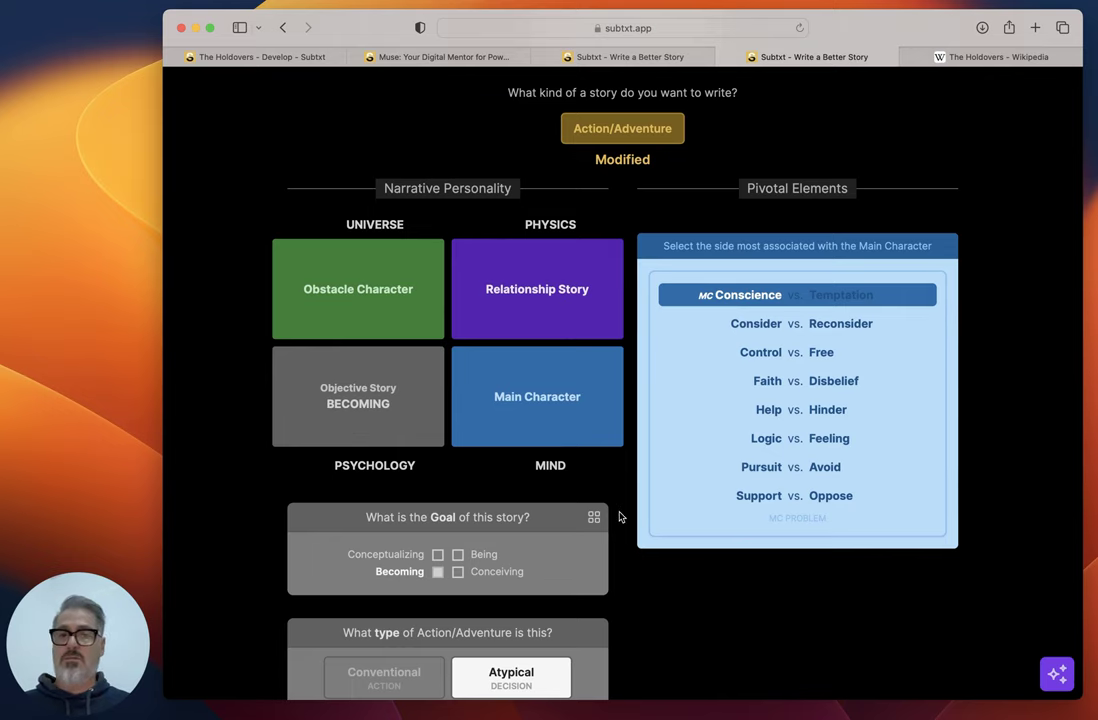
{"action": "scroll", "coordinate": [619, 517], "scroll_direction": "down", "scroll_amount": 5}
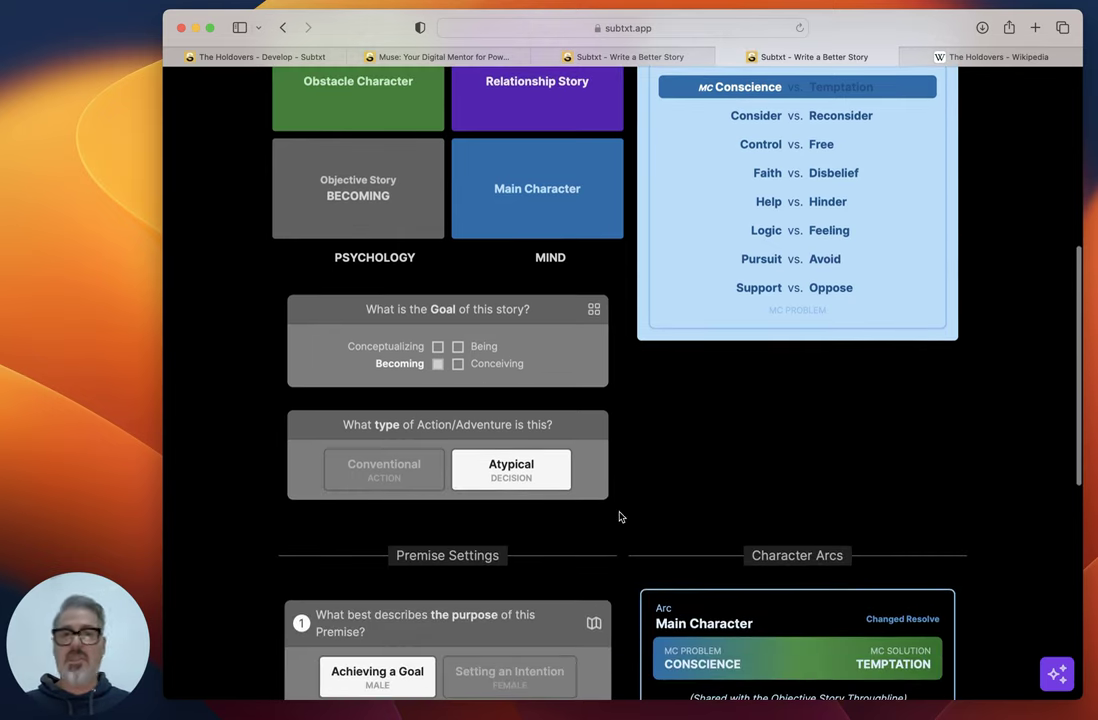
{"action": "scroll", "coordinate": [619, 517], "scroll_direction": "down", "scroll_amount": 5}
{"action": "scroll", "coordinate": [619, 517], "scroll_direction": "up", "scroll_amount": 7}
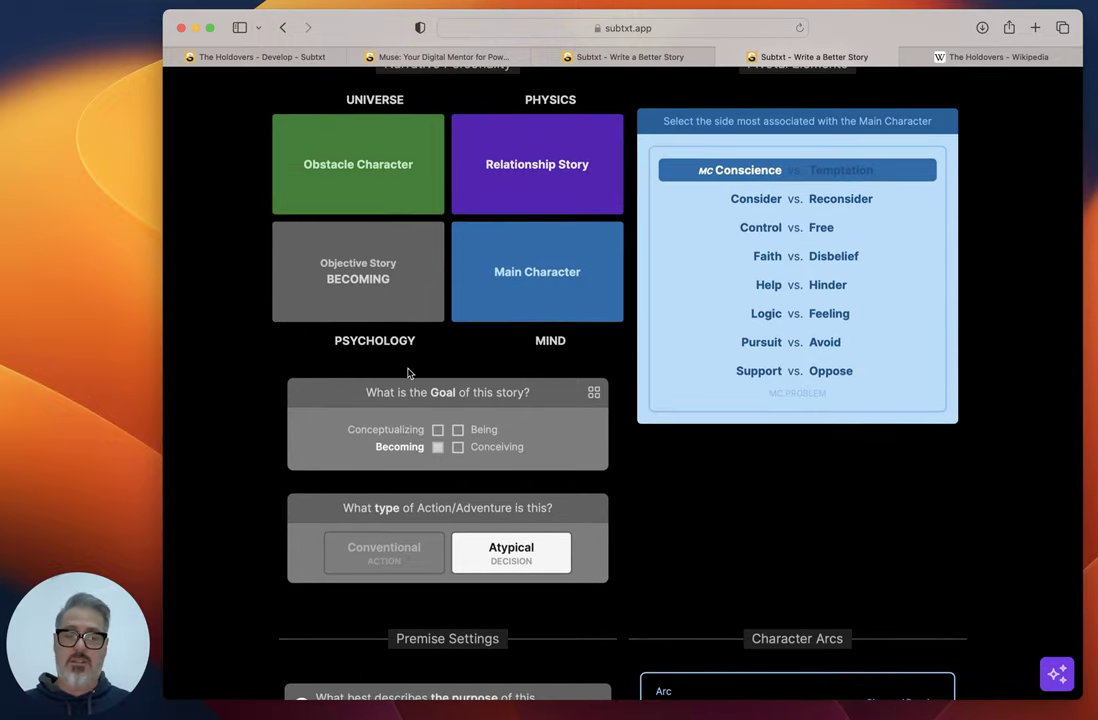
{"action": "scroll", "coordinate": [618, 436], "scroll_direction": "down", "scroll_amount": 10}
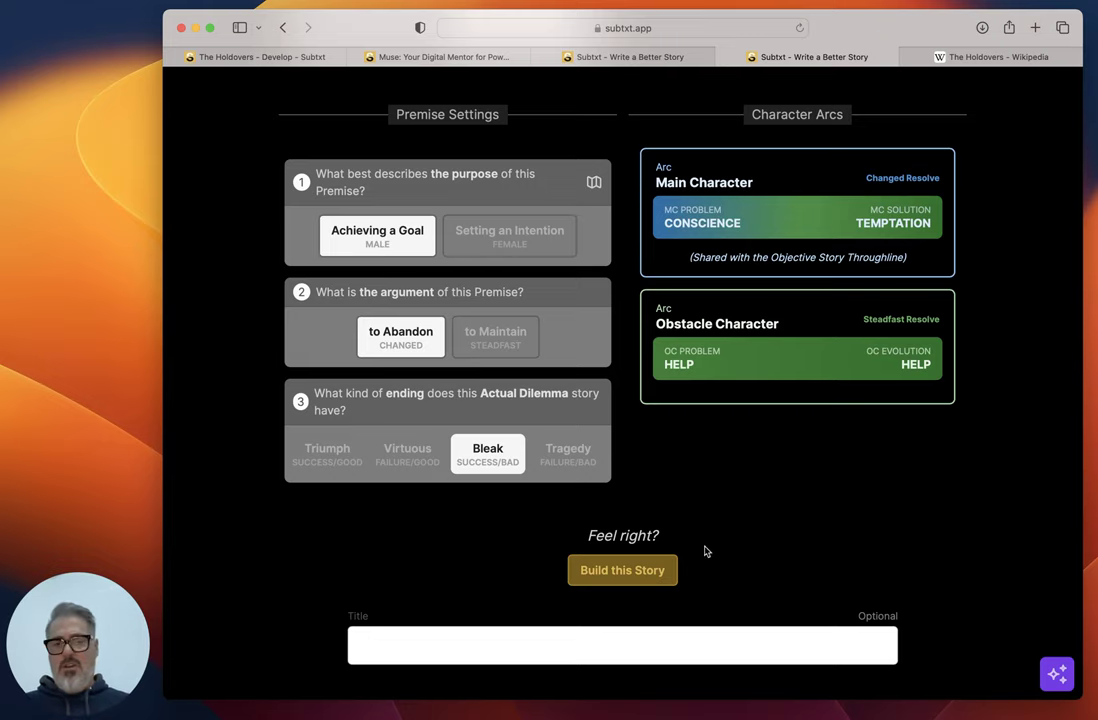
Step: Switch to the existing storyform of The Holdovers and compare its premise with the dynamics and throughline storypoints
{"action": "left_click", "coordinate": [262, 57]}
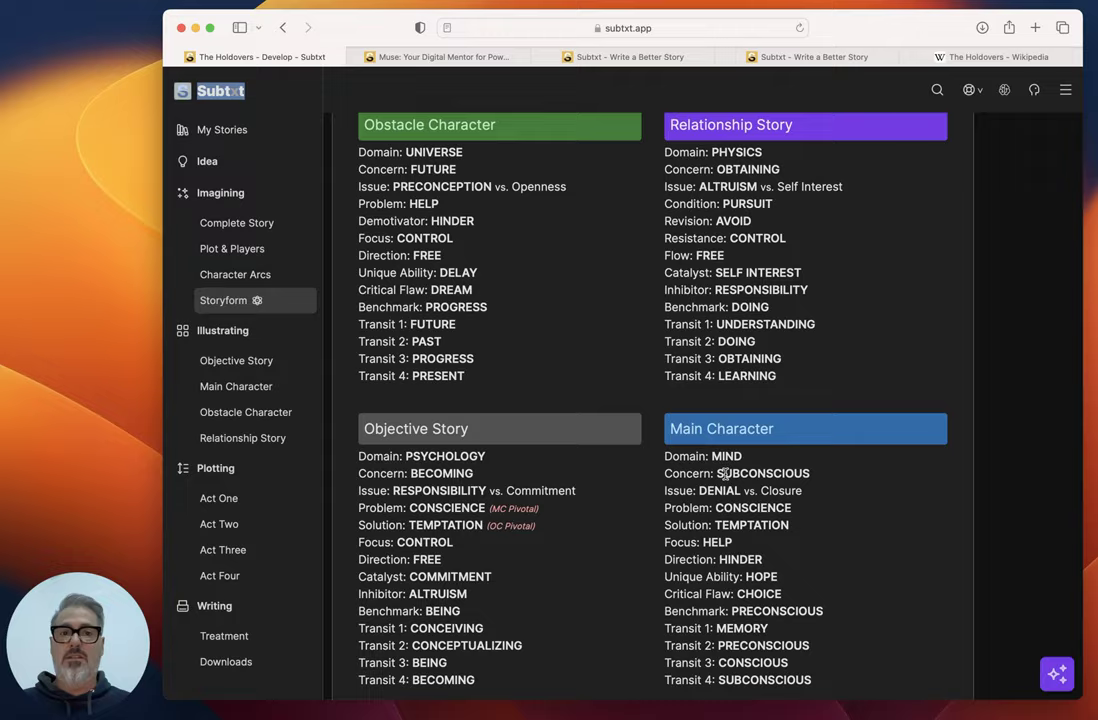
{"action": "scroll", "coordinate": [725, 473], "scroll_direction": "up", "scroll_amount": 15}
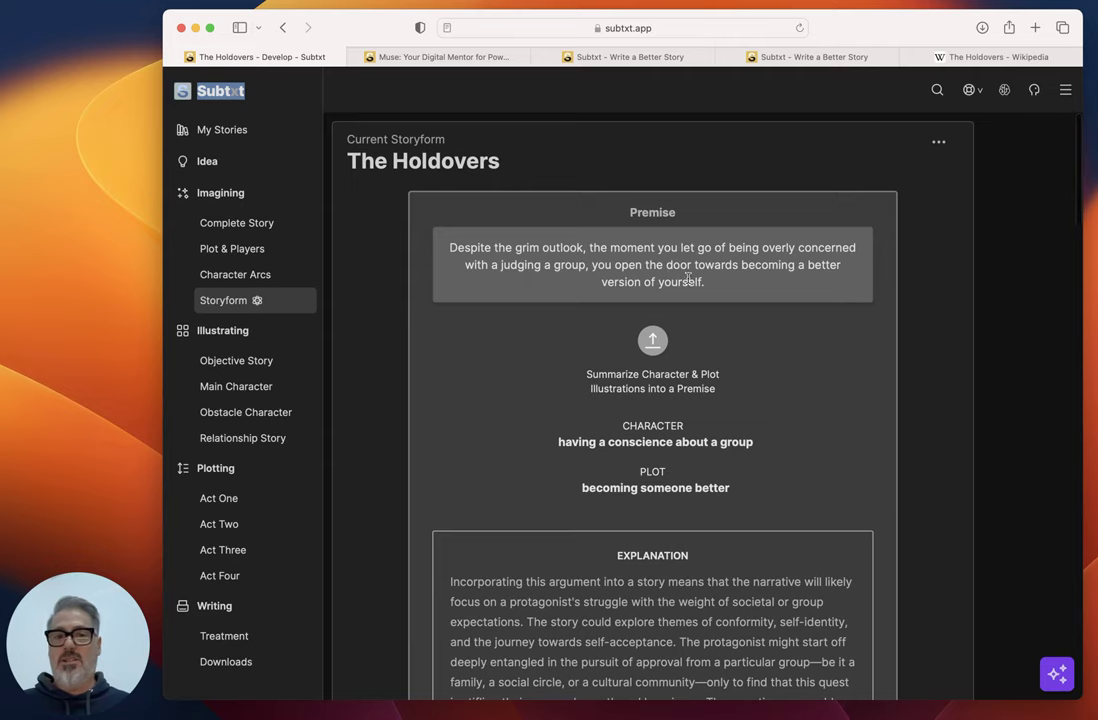
{"action": "scroll", "coordinate": [720, 426], "scroll_direction": "down", "scroll_amount": 15}
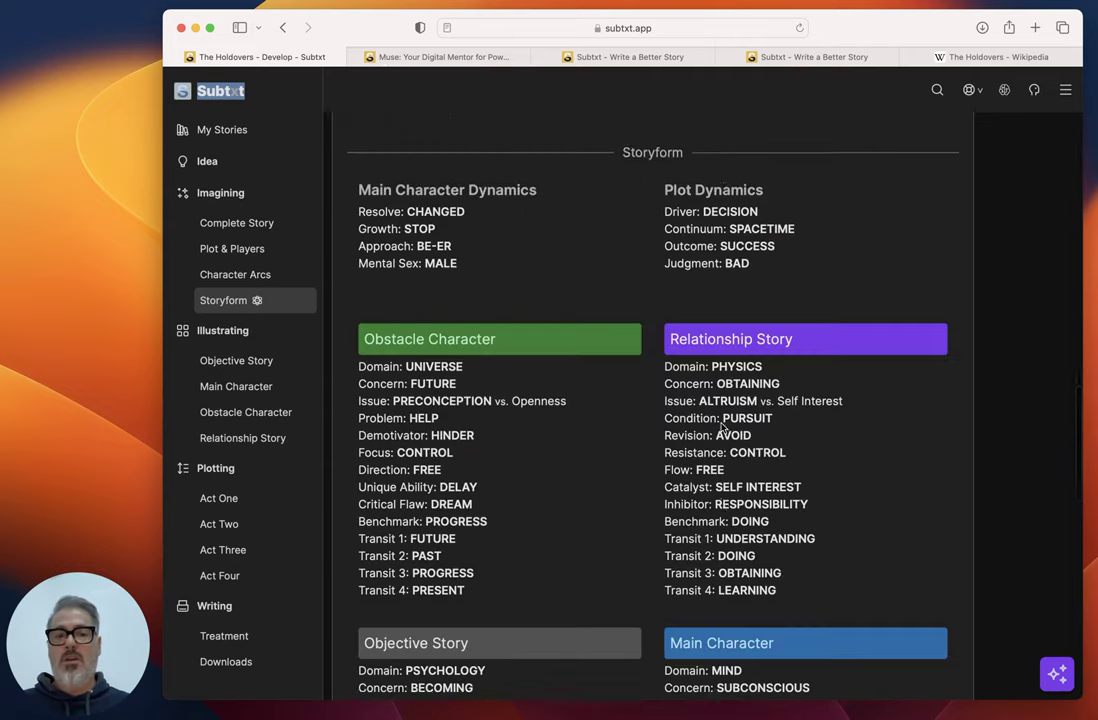
{"action": "scroll", "coordinate": [525, 325], "scroll_direction": "up", "scroll_amount": 15}
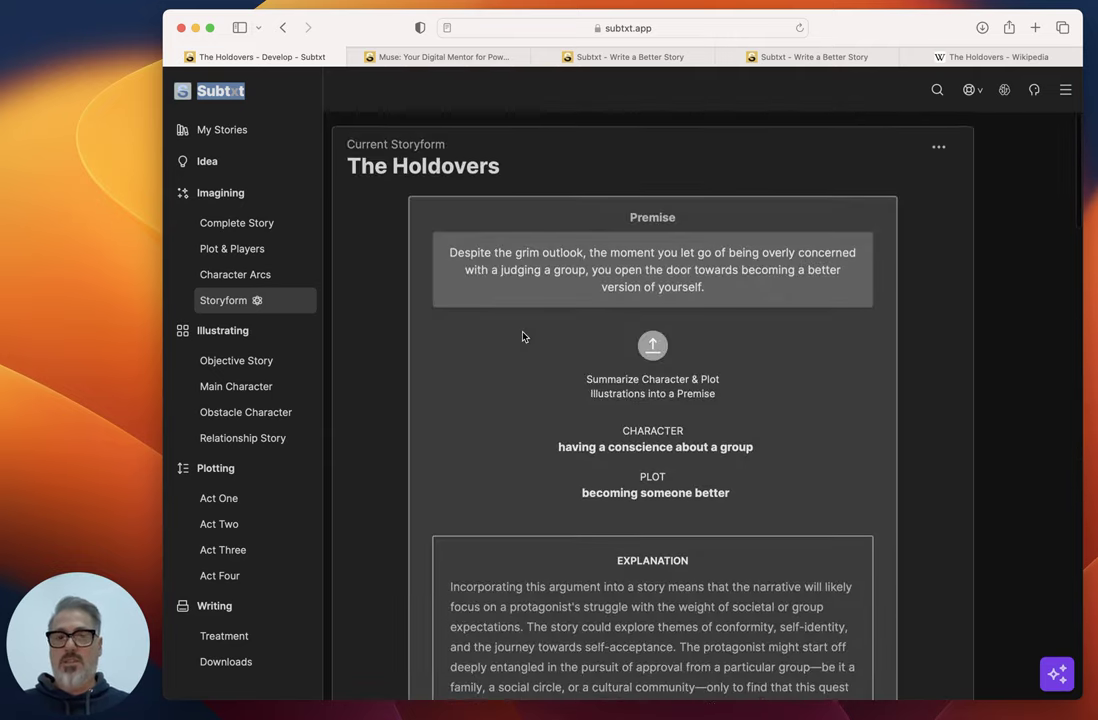
{"action": "scroll", "coordinate": [522, 337], "scroll_direction": "down", "scroll_amount": 10}
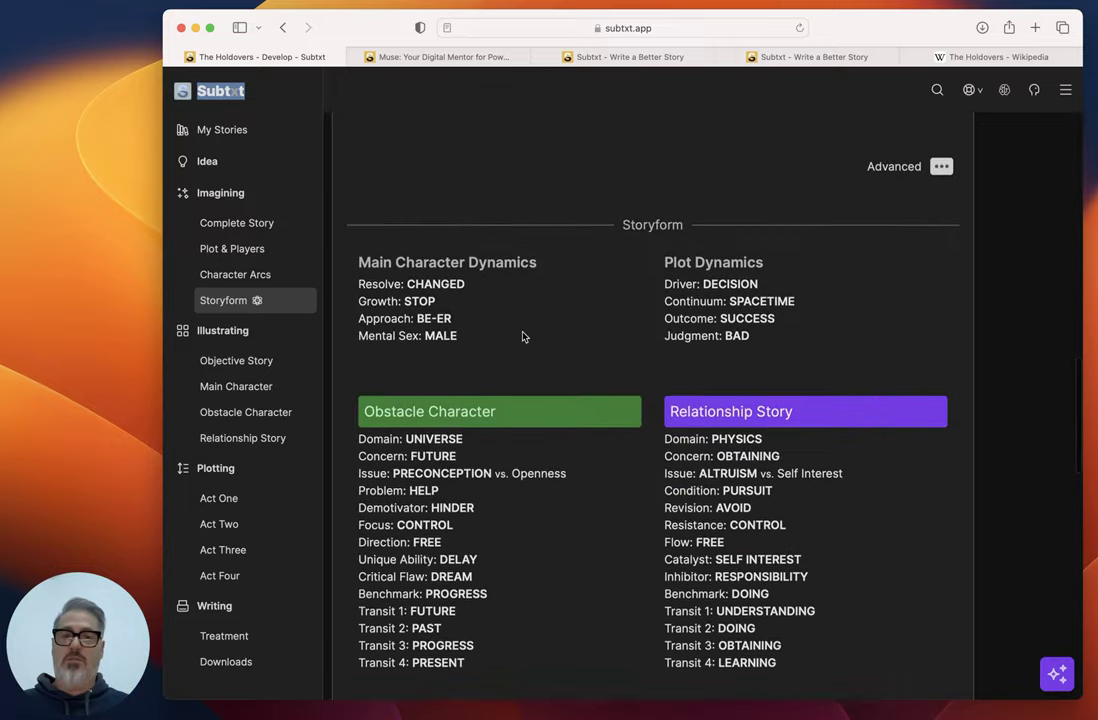
{"action": "scroll", "coordinate": [522, 337], "scroll_direction": "up", "scroll_amount": 10}
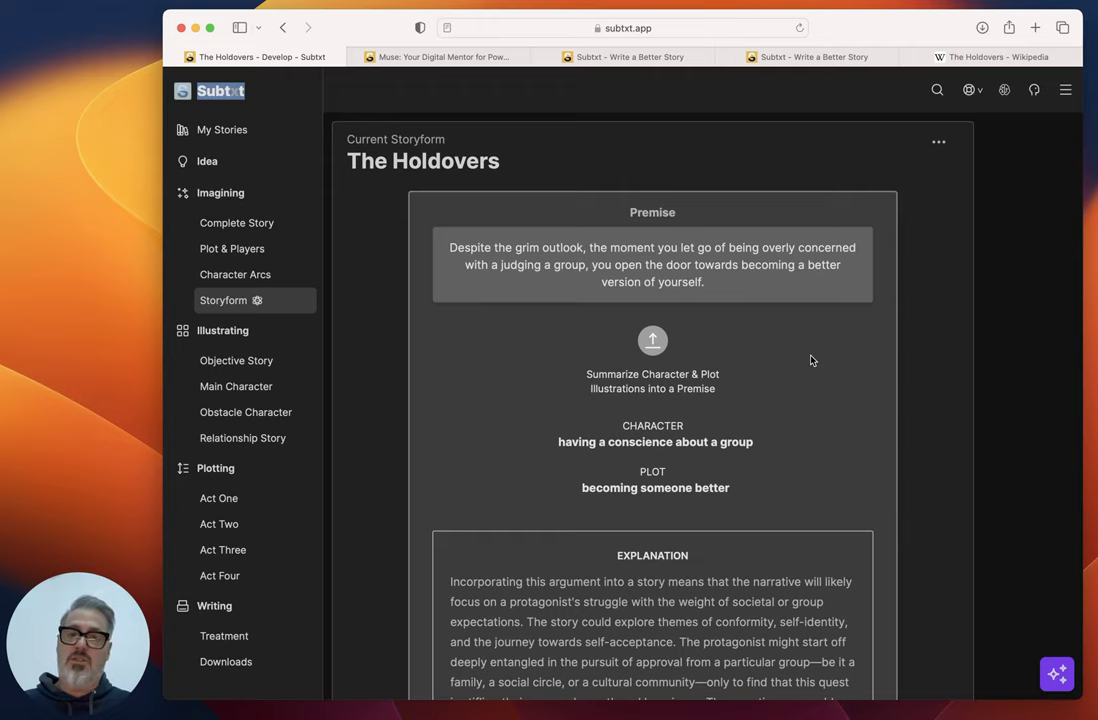
Step: Examine the premise wording, the alternative illustrations offered for its Conscience and Becoming storypoints, and the explanation
{"action": "double_click", "coordinate": [711, 264]}
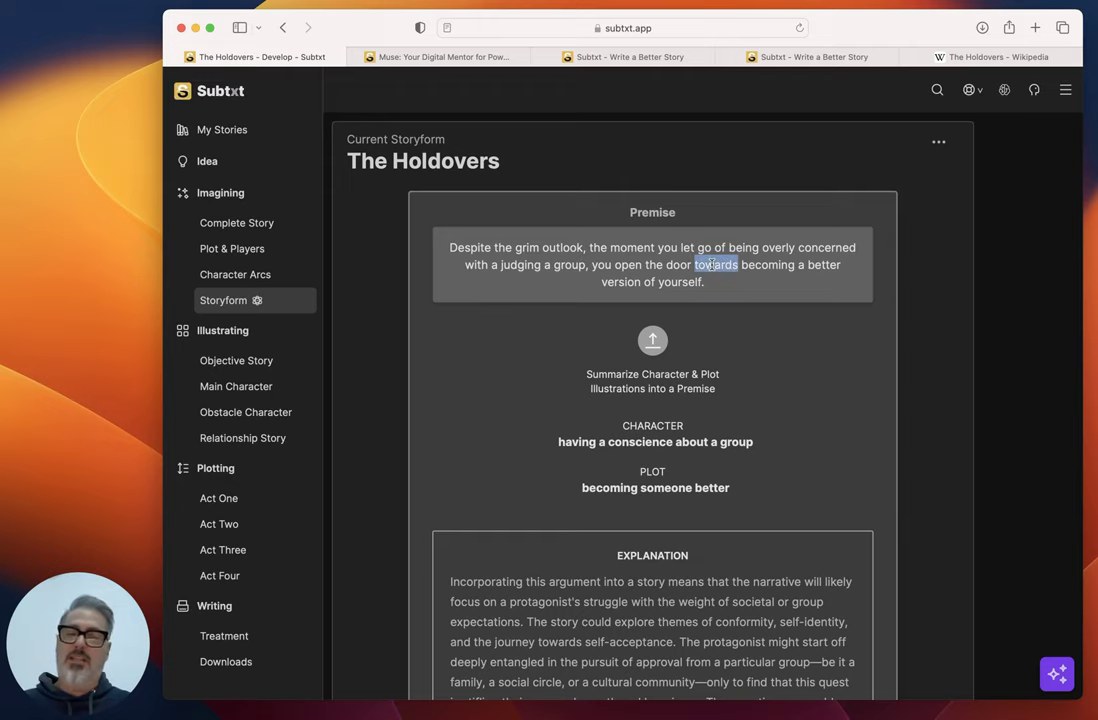
{"action": "left_click", "coordinate": [734, 306]}
{"action": "scroll", "coordinate": [755, 360], "scroll_direction": "down", "scroll_amount": 3}
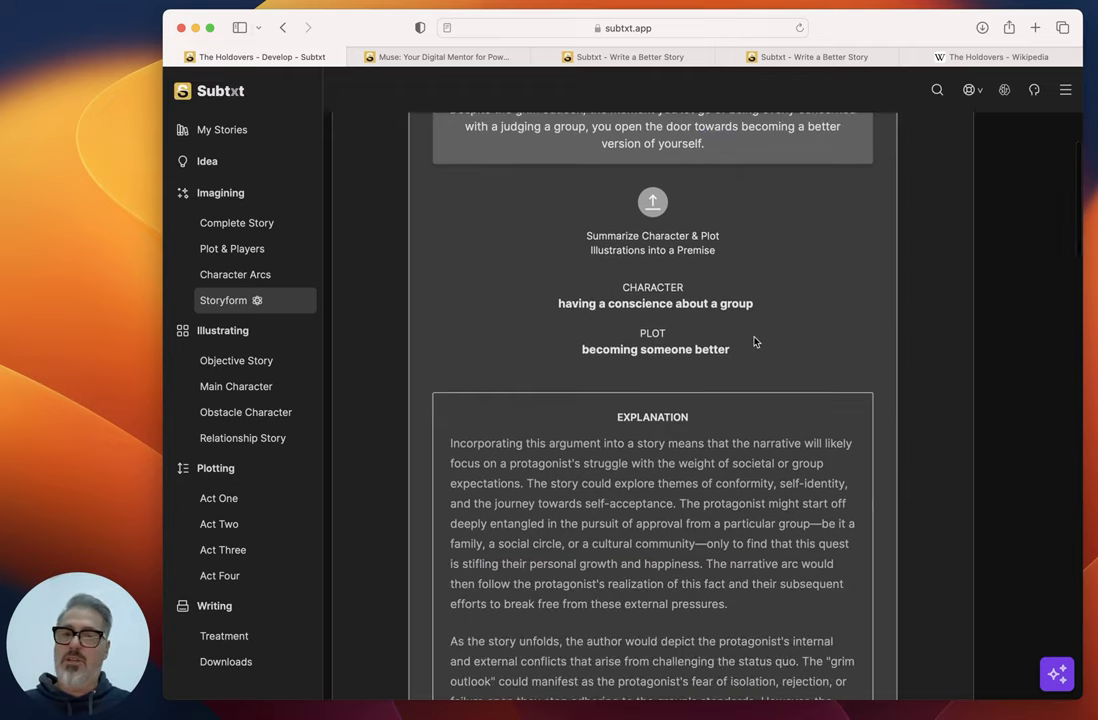
{"action": "left_click", "coordinate": [727, 306]}
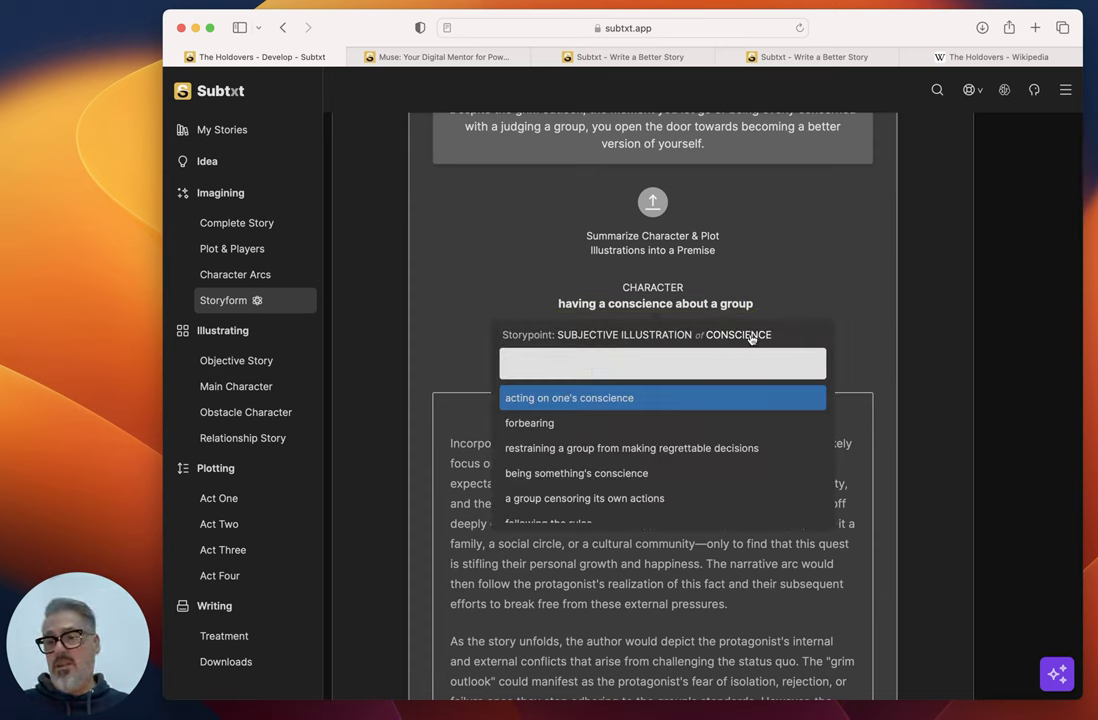
{"action": "left_click", "coordinate": [767, 255]}
{"action": "scroll", "coordinate": [740, 255], "scroll_direction": "down", "scroll_amount": 3}
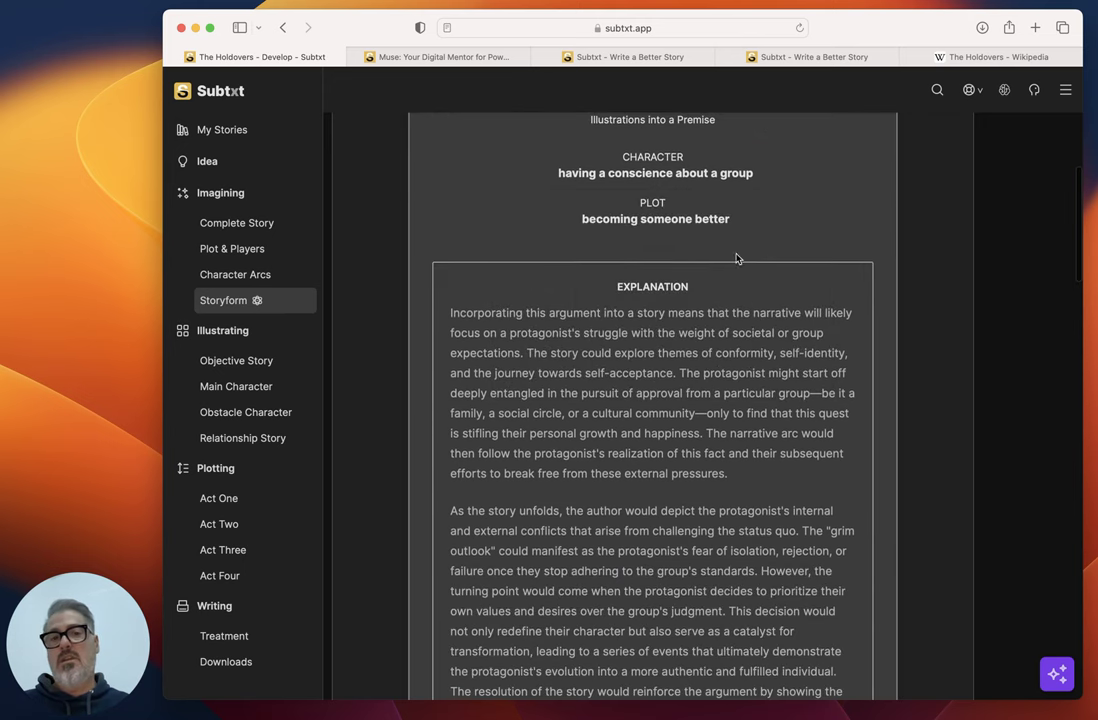
{"action": "left_click", "coordinate": [666, 220]}
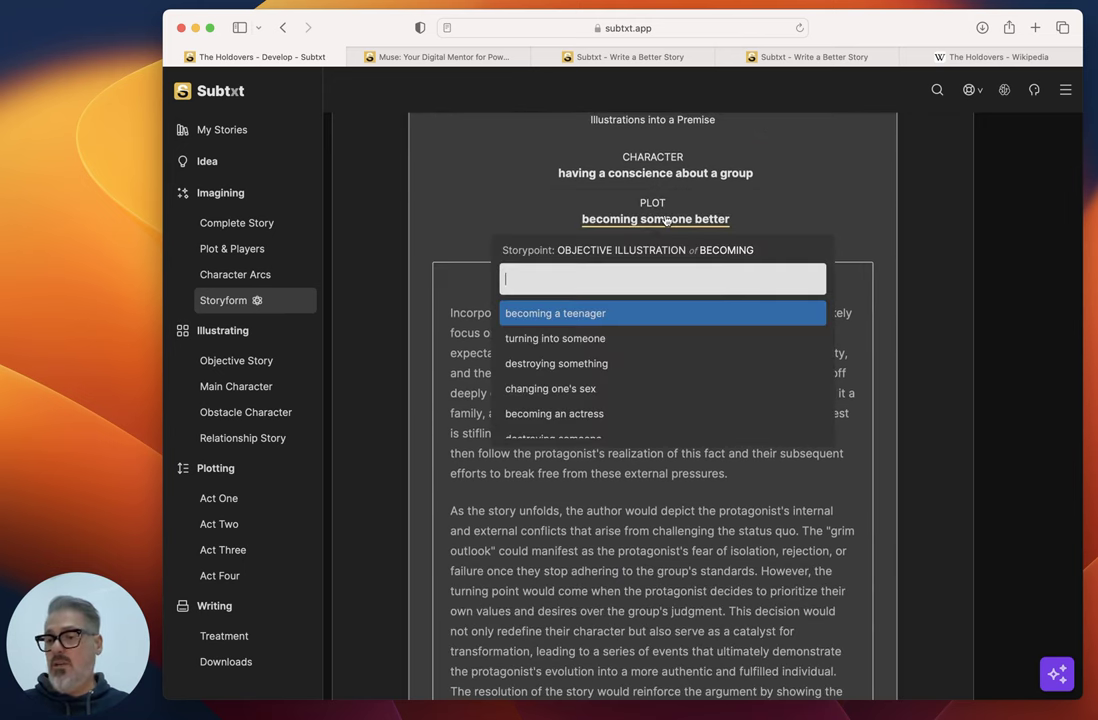
{"action": "left_click", "coordinate": [776, 205]}
{"action": "scroll", "coordinate": [752, 407], "scroll_direction": "down", "scroll_amount": 2}
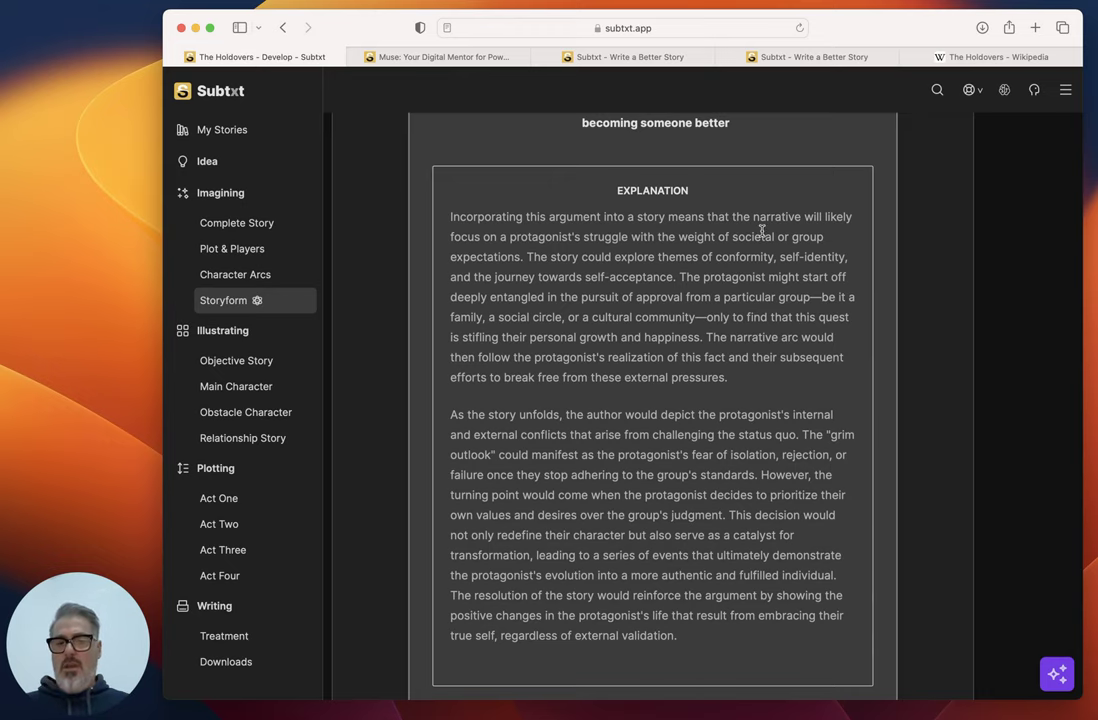
Step: Expand the Main Character and Obstacle Character Pivotal Elements under Dramatic Argument to read their storytelling
{"action": "scroll", "coordinate": [760, 228], "scroll_direction": "down", "scroll_amount": 10}
{"action": "scroll", "coordinate": [762, 230], "scroll_direction": "down", "scroll_amount": 12}
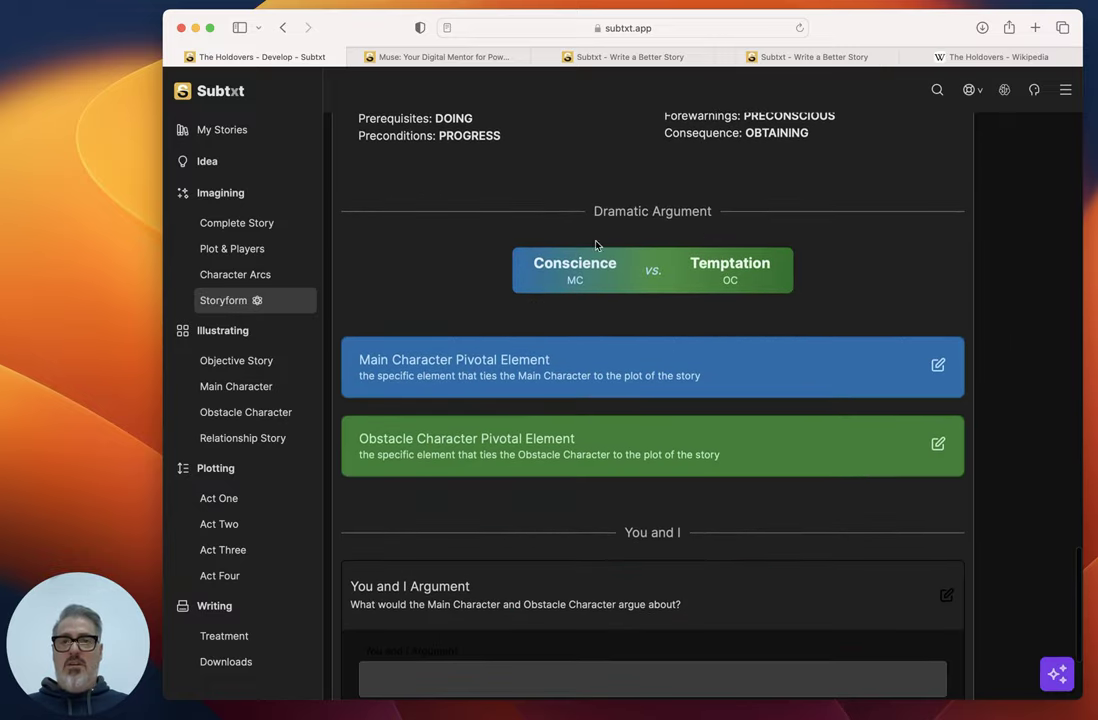
{"action": "left_click", "coordinate": [938, 367]}
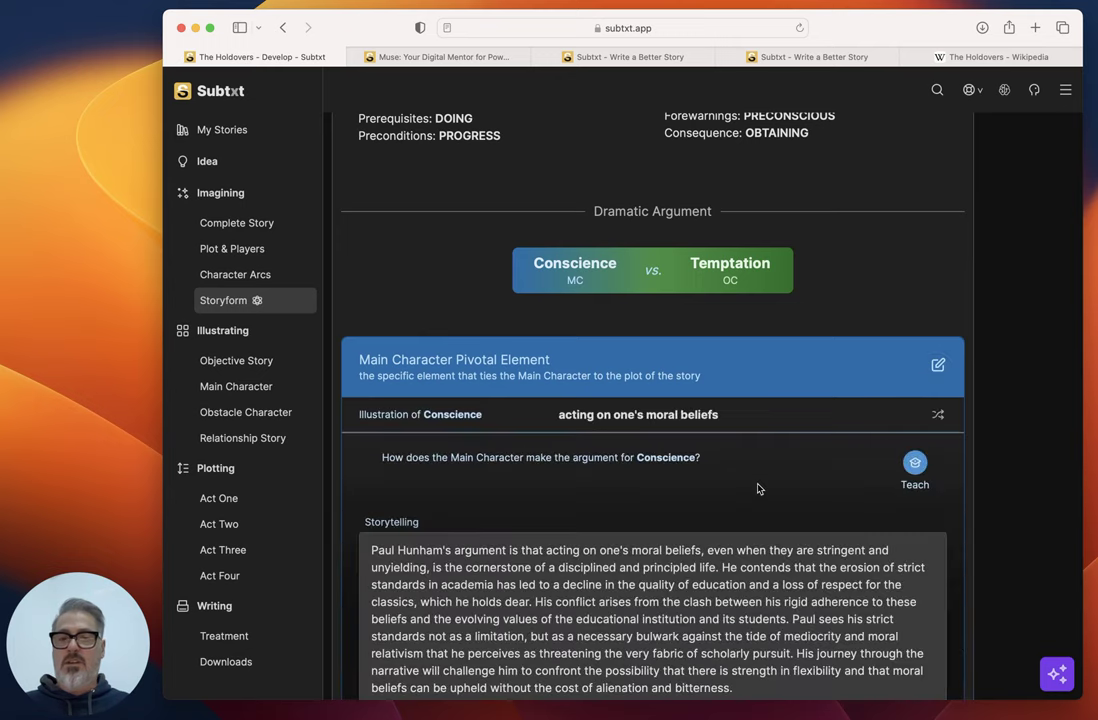
{"action": "scroll", "coordinate": [649, 414], "scroll_direction": "down", "scroll_amount": 4}
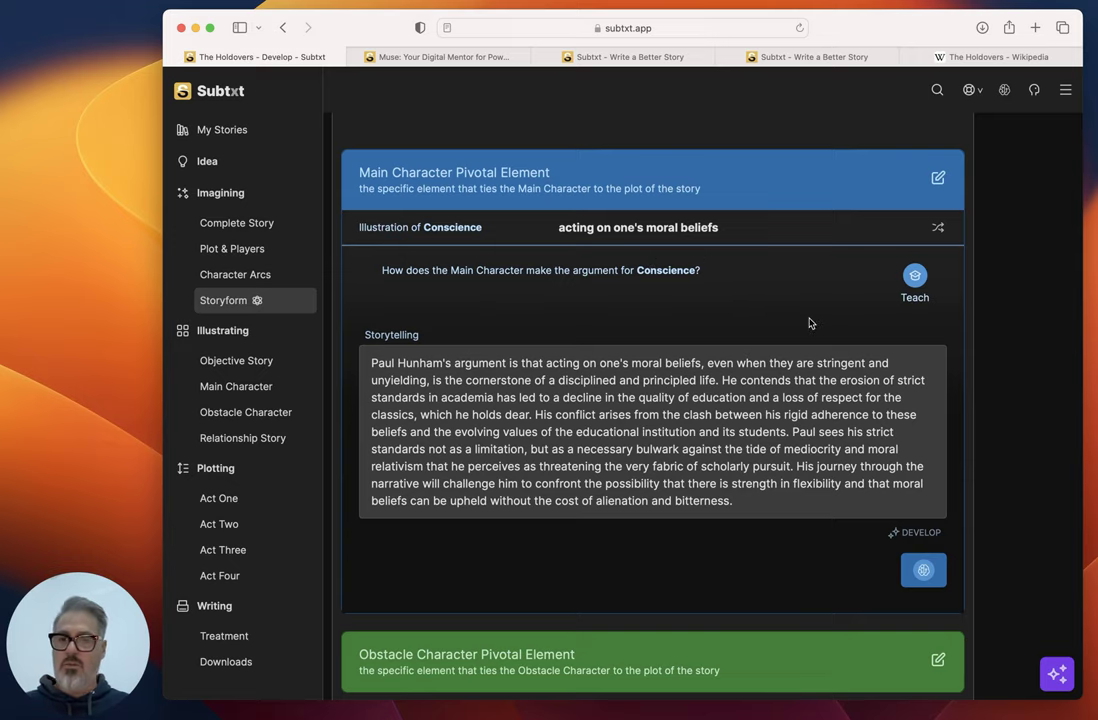
{"action": "scroll", "coordinate": [820, 325], "scroll_direction": "down", "scroll_amount": 5}
{"action": "left_click", "coordinate": [937, 261]}
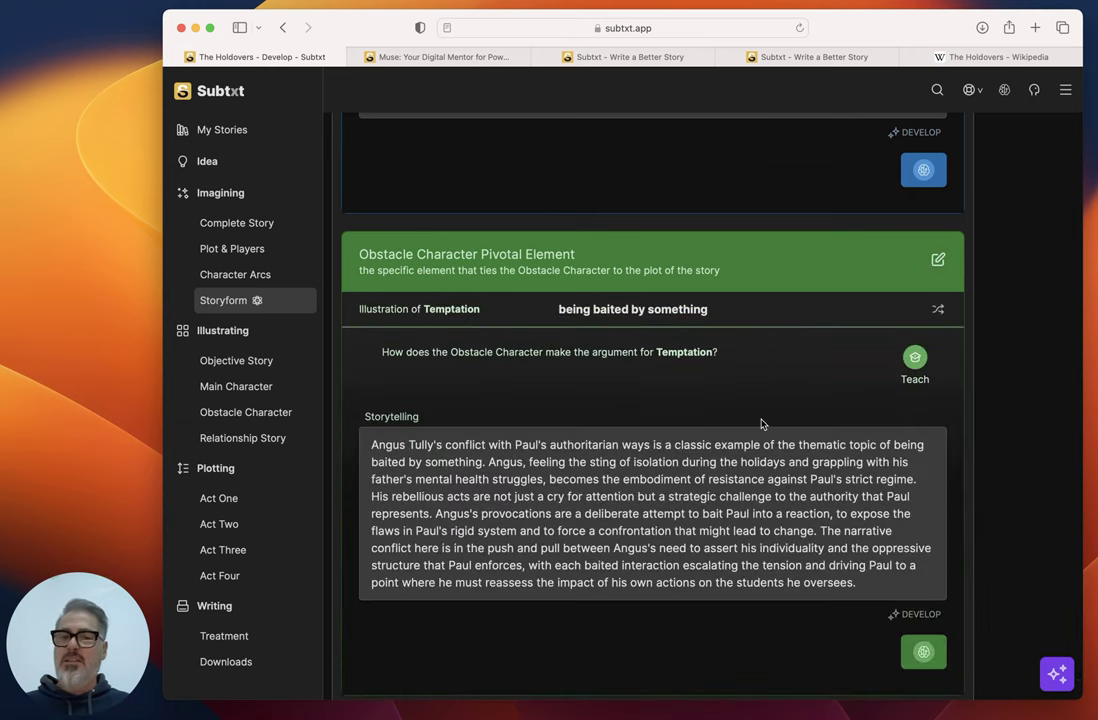
Step: Compare the storytelling of the two pivotal elements, highlighting each text, and view the alternative illustrations offered for Temptation
{"action": "scroll", "coordinate": [761, 424], "scroll_direction": "down", "scroll_amount": 5}
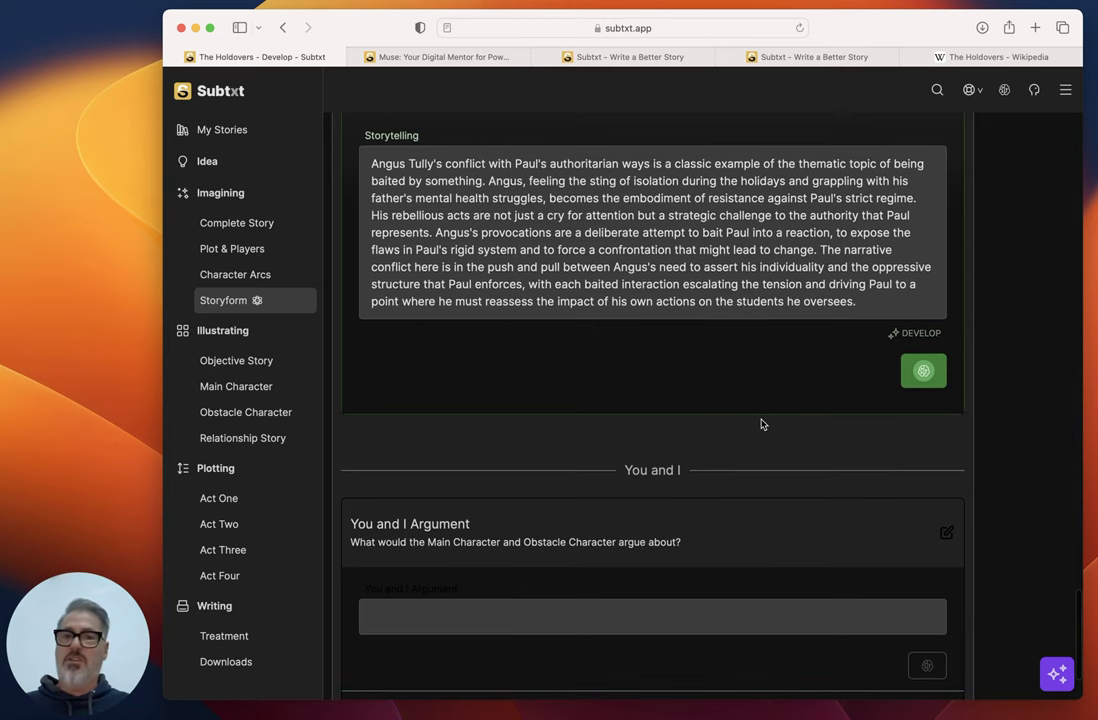
{"action": "scroll", "coordinate": [760, 421], "scroll_direction": "up", "scroll_amount": 10}
{"action": "left_click", "coordinate": [540, 272]}
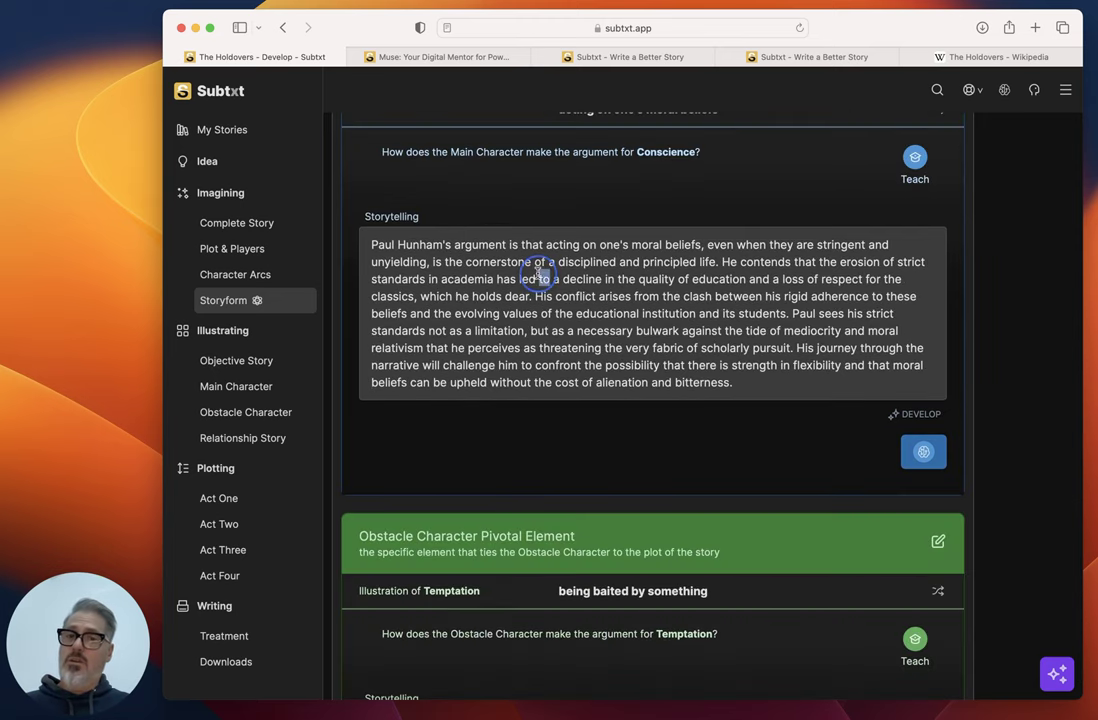
{"action": "triple_click", "coordinate": [540, 272]}
{"action": "scroll", "coordinate": [567, 321], "scroll_direction": "down", "scroll_amount": 6}
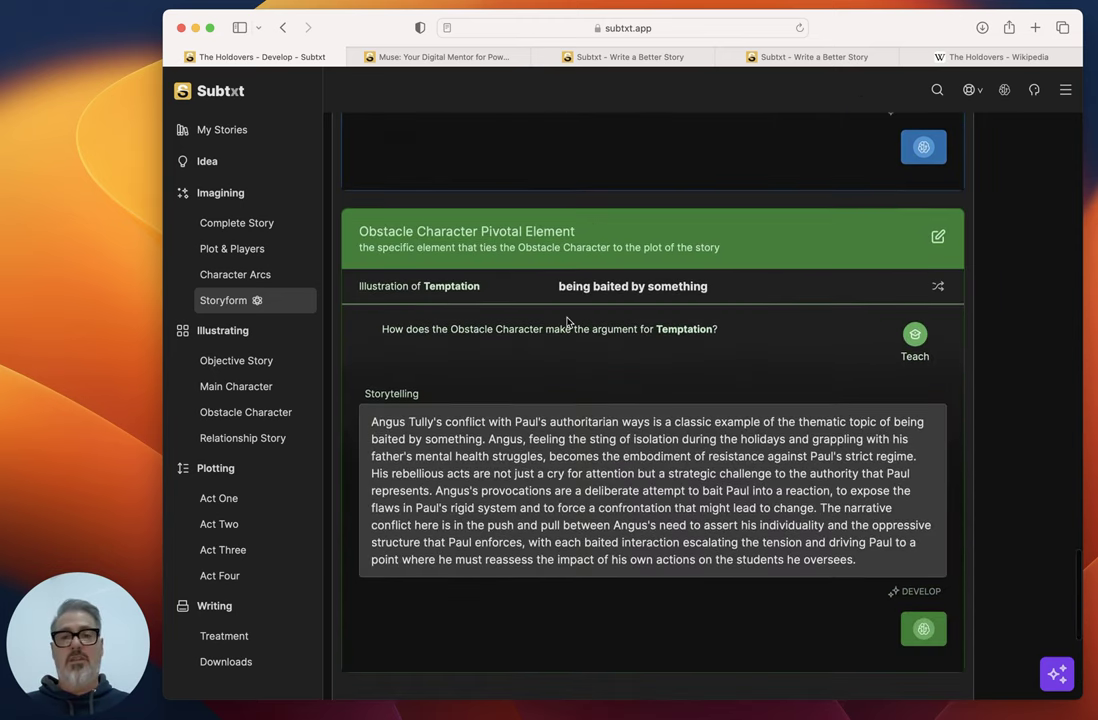
{"action": "triple_click", "coordinate": [605, 478]}
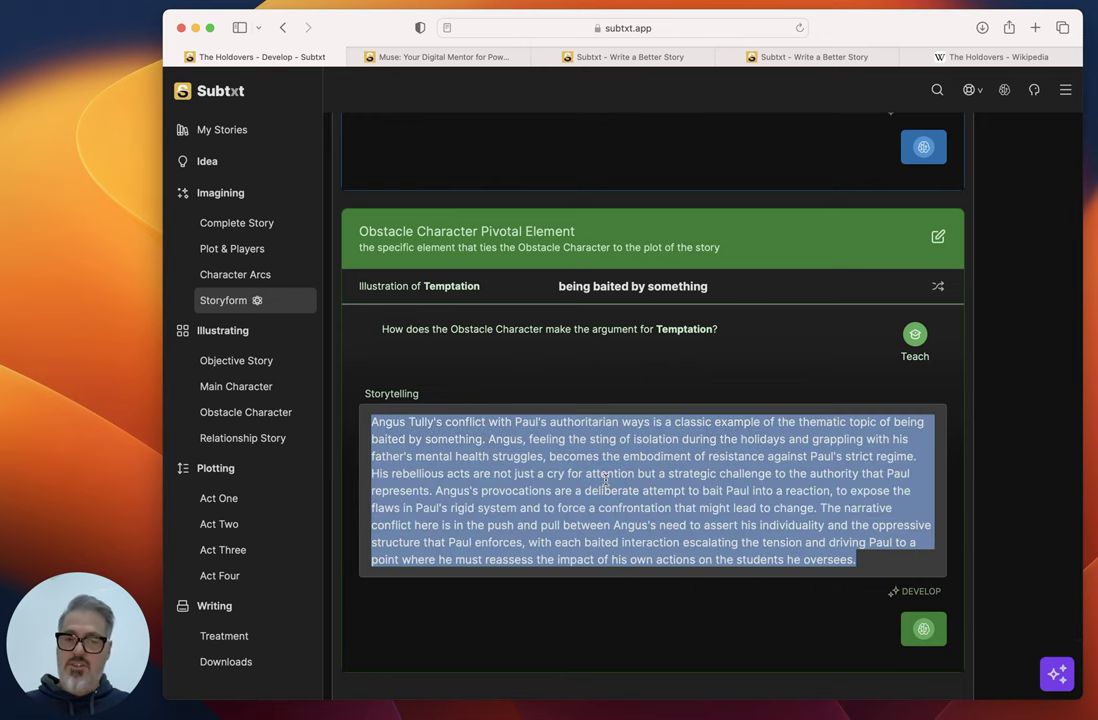
{"action": "scroll", "coordinate": [816, 531], "scroll_direction": "down", "scroll_amount": 4}
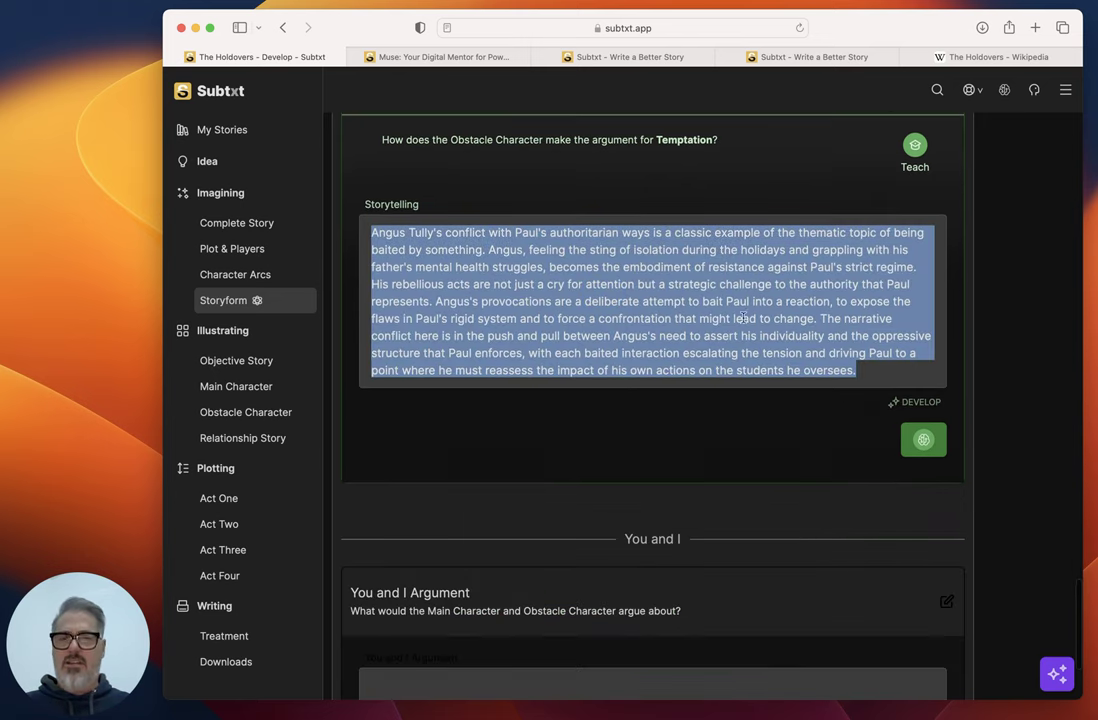
{"action": "scroll", "coordinate": [762, 258], "scroll_direction": "up", "scroll_amount": 3}
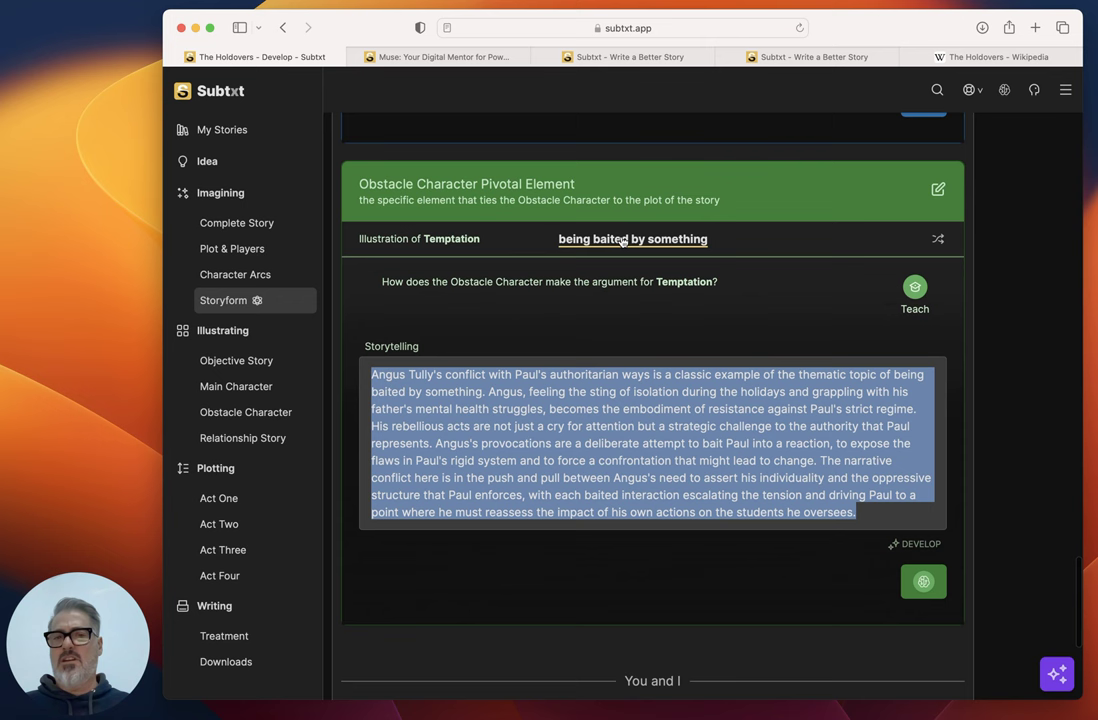
{"action": "left_click", "coordinate": [570, 239]}
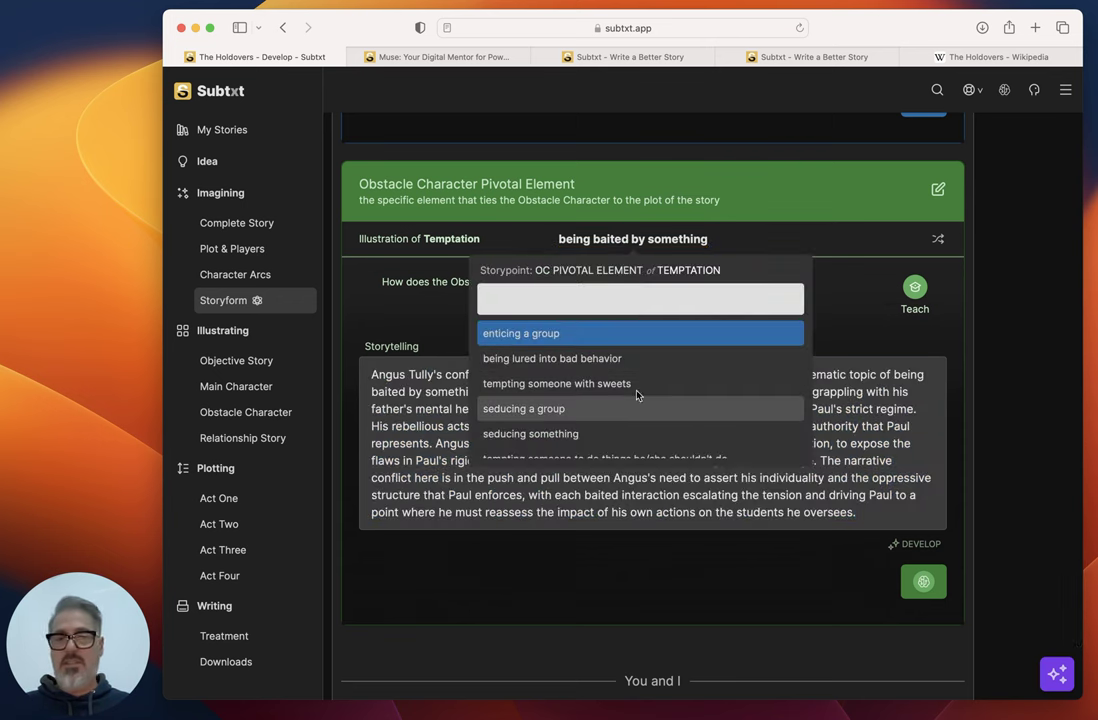
{"action": "left_click", "coordinate": [843, 289]}
Step: Generate a Brainstorming AI suggestion for the Obstacle Character's Temptation argument and dismiss it without adding it
{"action": "left_click", "coordinate": [934, 594]}
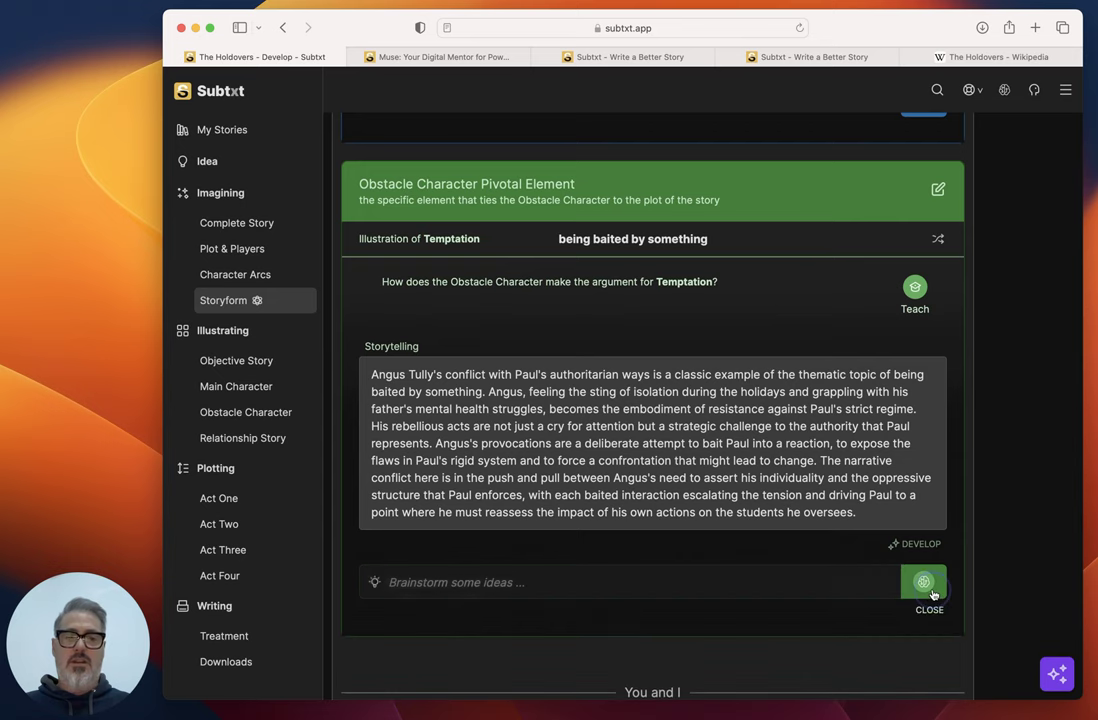
{"action": "scroll", "coordinate": [789, 443], "scroll_direction": "down", "scroll_amount": 3}
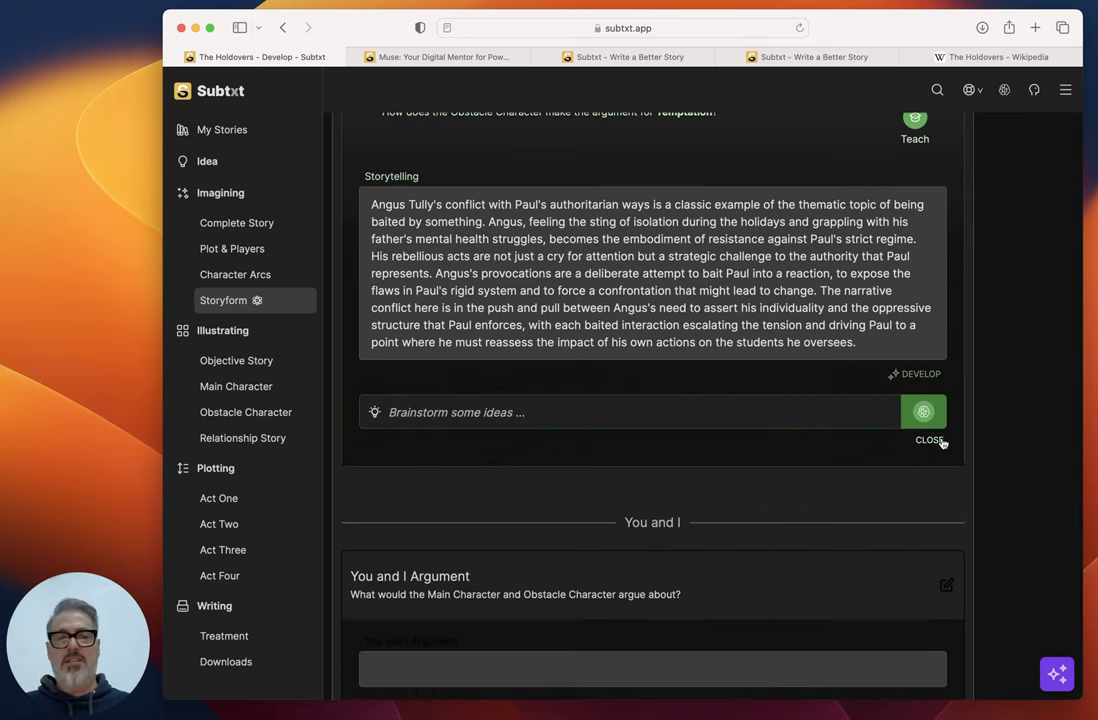
{"action": "left_click", "coordinate": [922, 412]}
{"action": "scroll", "coordinate": [819, 458], "scroll_direction": "down", "scroll_amount": 1}
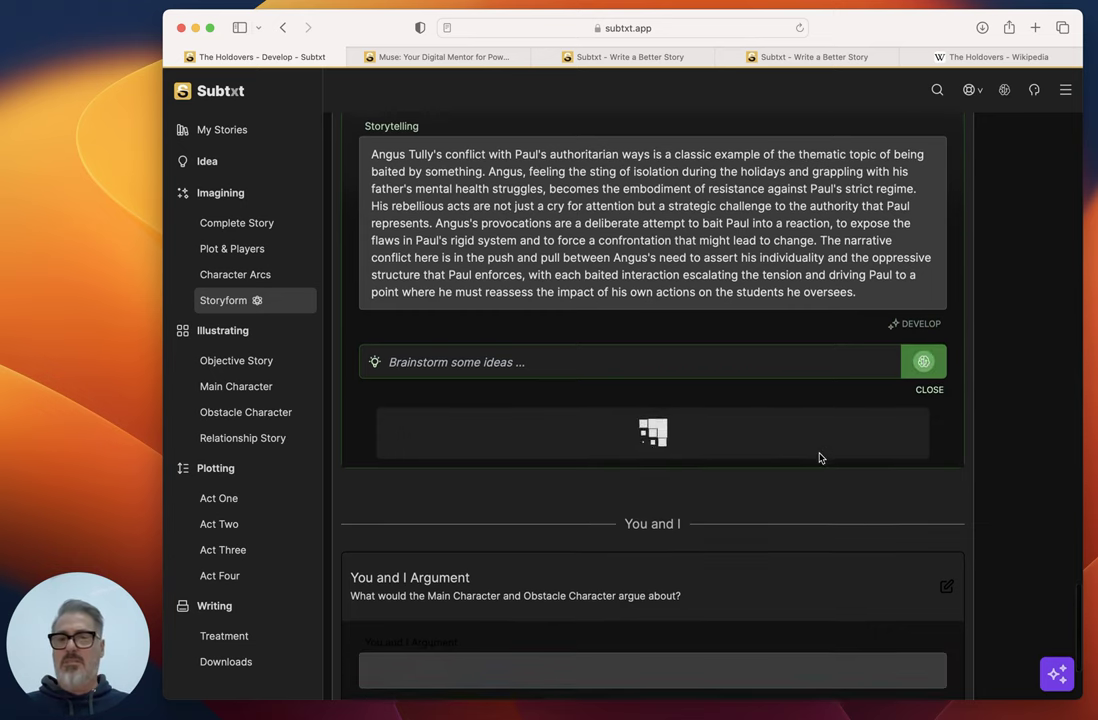
{"action": "scroll", "coordinate": [776, 414], "scroll_direction": "up", "scroll_amount": 3}
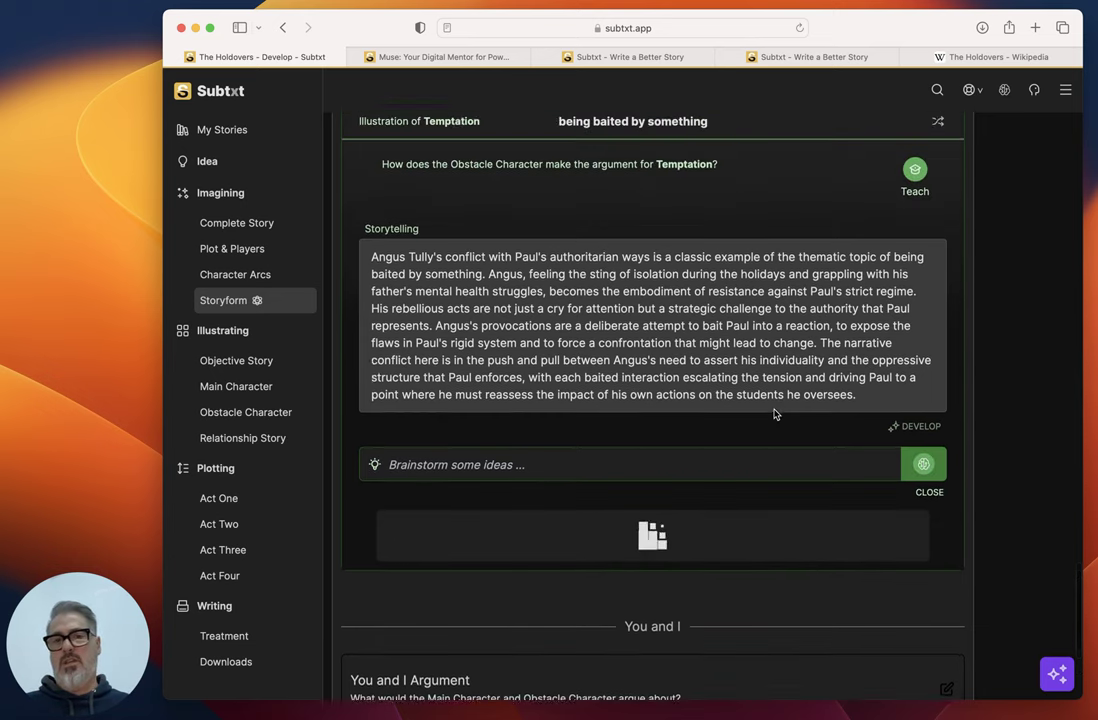
{"action": "scroll", "coordinate": [708, 308], "scroll_direction": "down", "scroll_amount": 3}
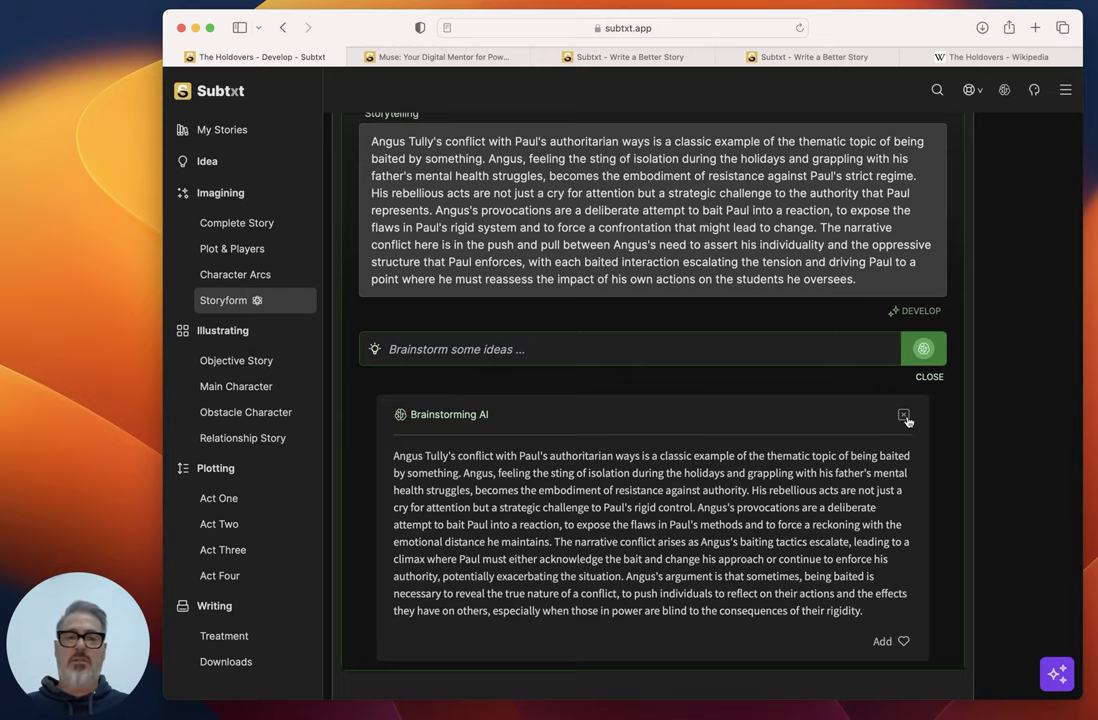
{"action": "left_click", "coordinate": [904, 415]}
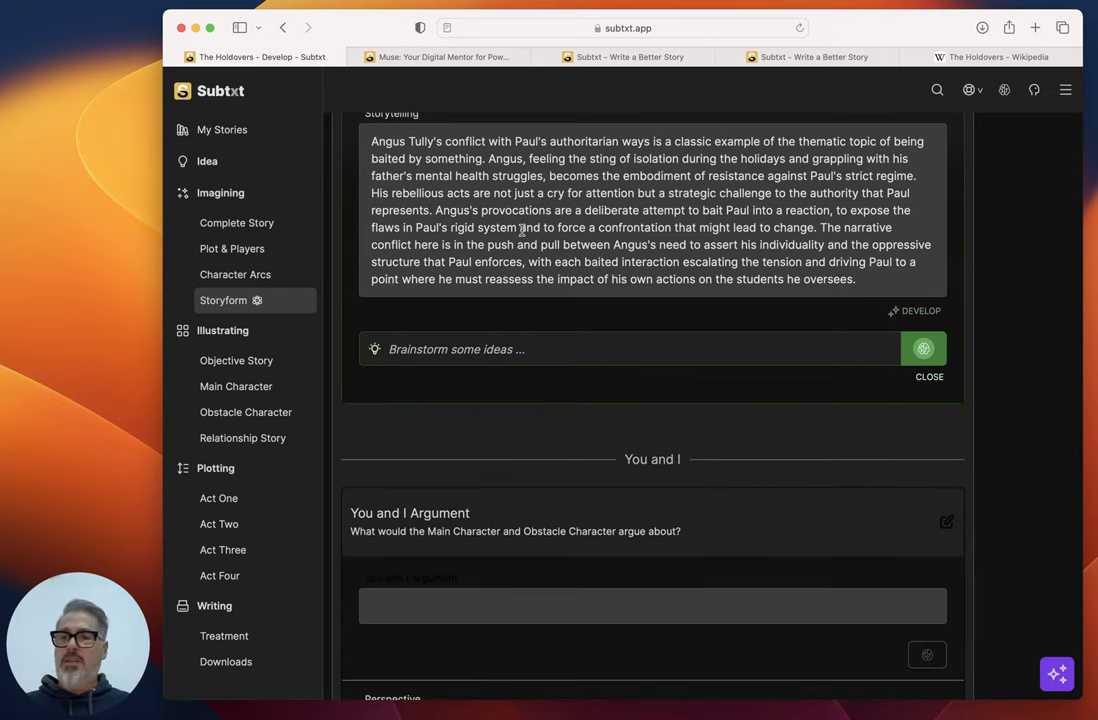
Step: Open the Complete Story page and review its synopsis and the Separate Throughlines section
{"action": "left_click", "coordinate": [222, 222]}
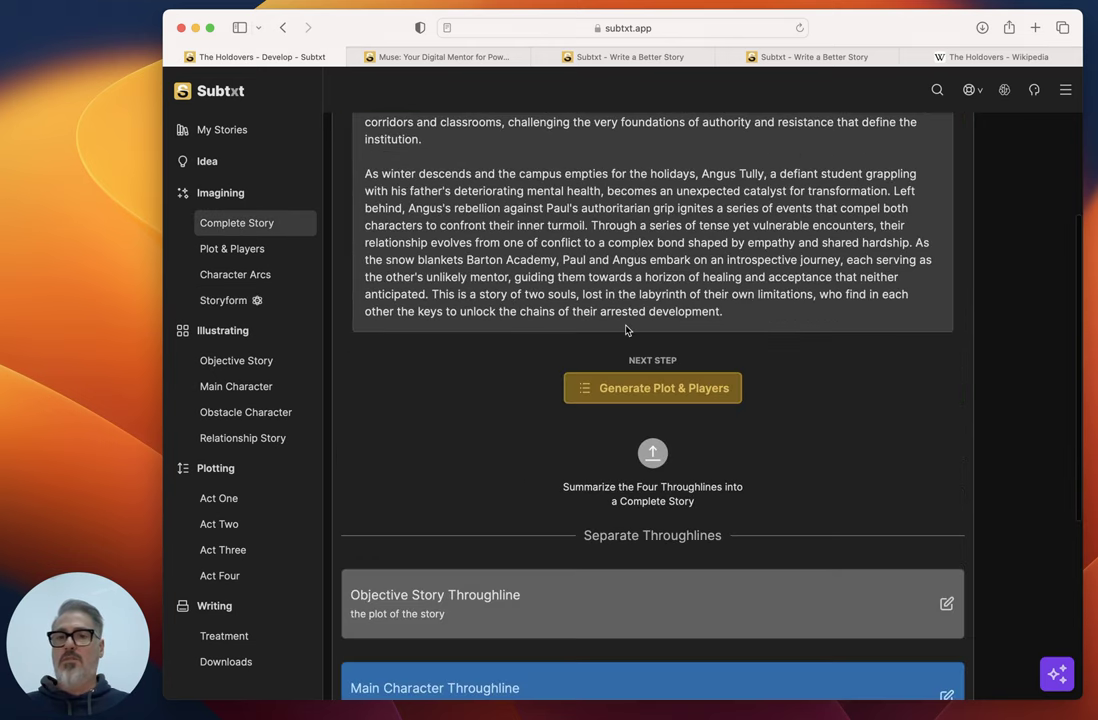
{"action": "scroll", "coordinate": [626, 330], "scroll_direction": "up", "scroll_amount": 4}
{"action": "scroll", "coordinate": [600, 400], "scroll_direction": "down", "scroll_amount": 6}
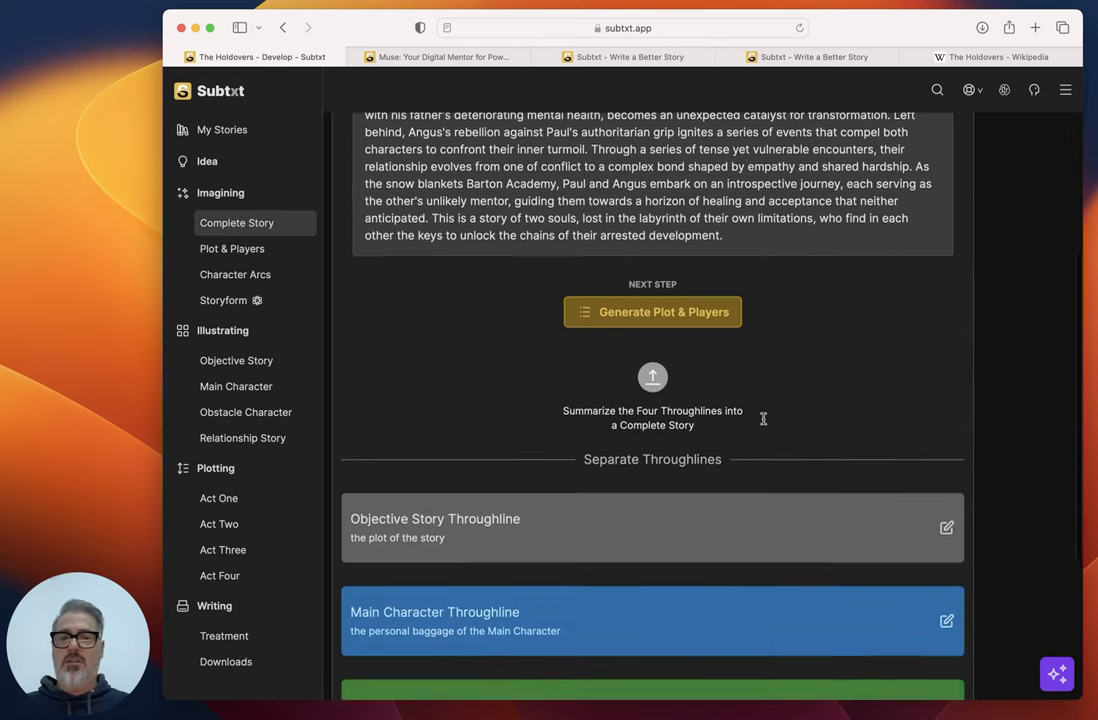
Step: Open the Muse conversation and read the four-throughline prompt and the paragraph illustration written for each throughline
{"action": "scroll", "coordinate": [763, 419], "scroll_direction": "down", "scroll_amount": 3}
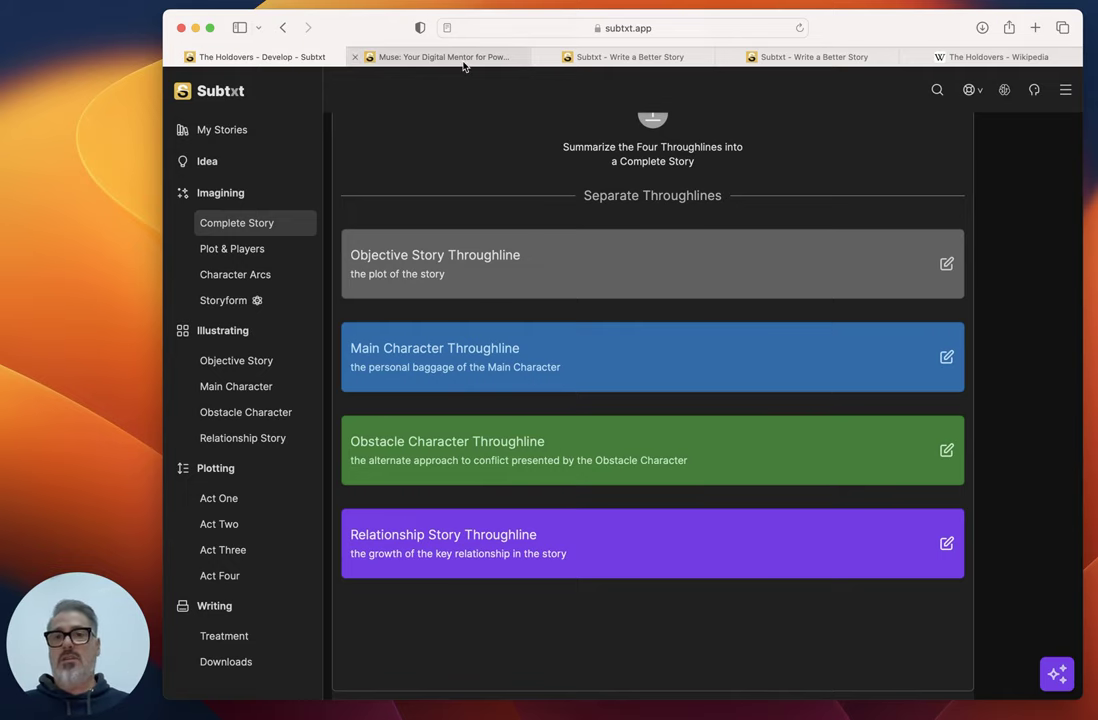
{"action": "left_click", "coordinate": [405, 57]}
{"action": "scroll", "coordinate": [633, 336], "scroll_direction": "up", "scroll_amount": 20}
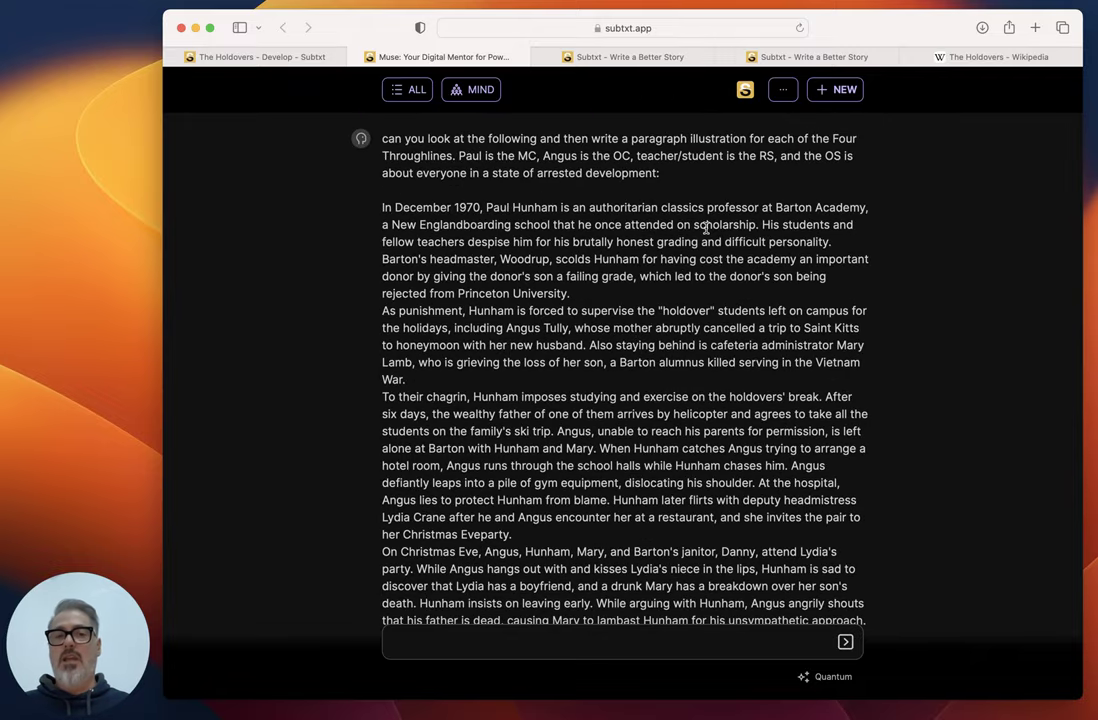
{"action": "left_click", "coordinate": [909, 300]}
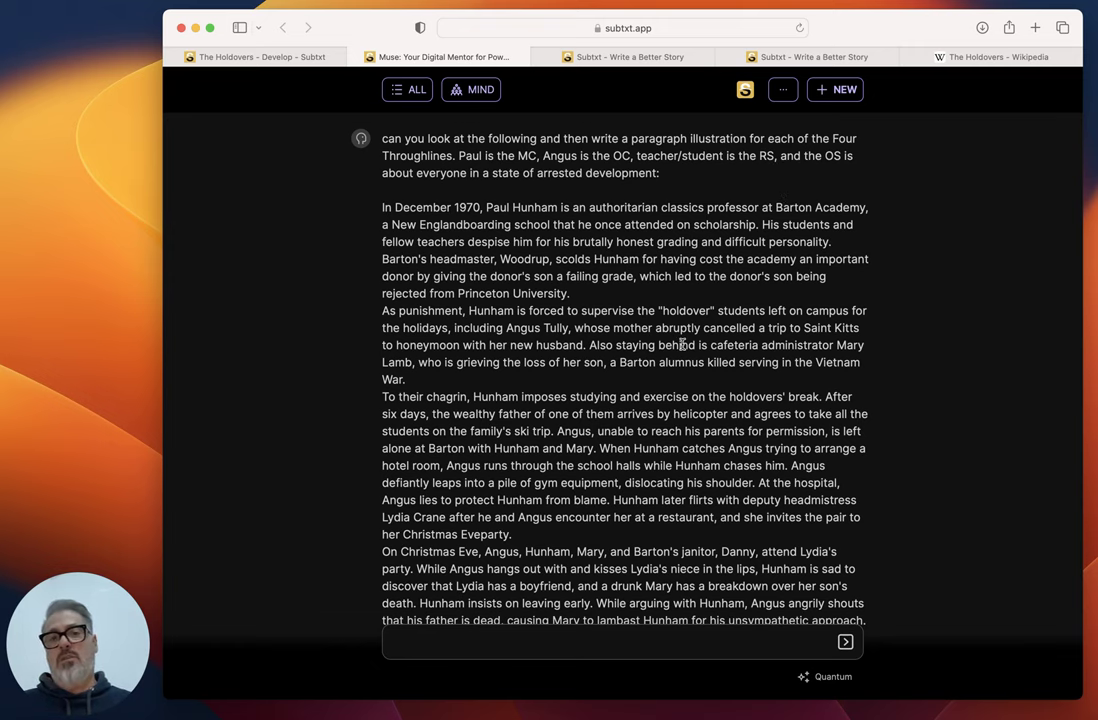
{"action": "scroll", "coordinate": [683, 344], "scroll_direction": "down", "scroll_amount": 15}
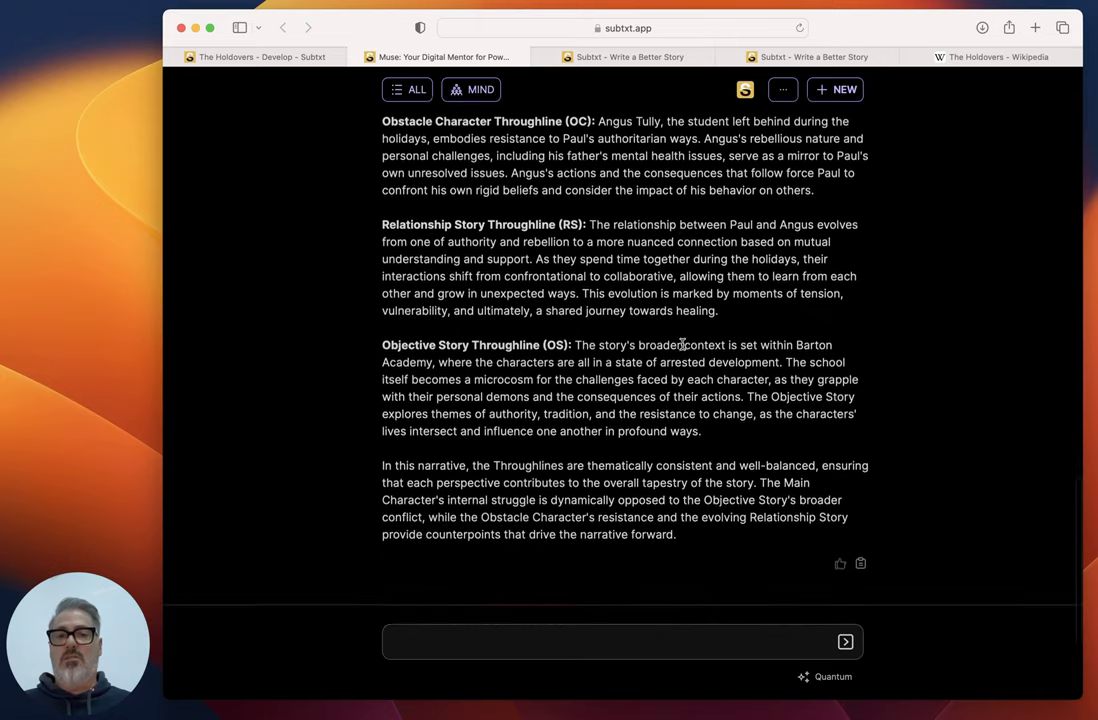
{"action": "scroll", "coordinate": [683, 344], "scroll_direction": "up", "scroll_amount": 3}
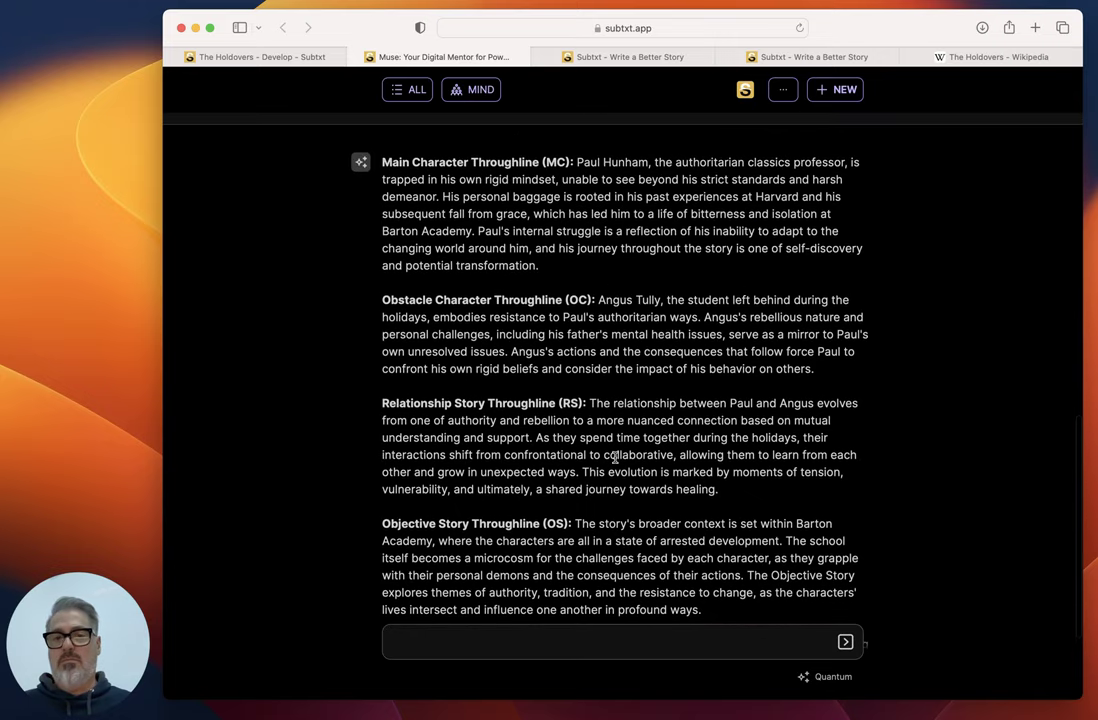
{"action": "scroll", "coordinate": [615, 470], "scroll_direction": "down", "scroll_amount": 4}
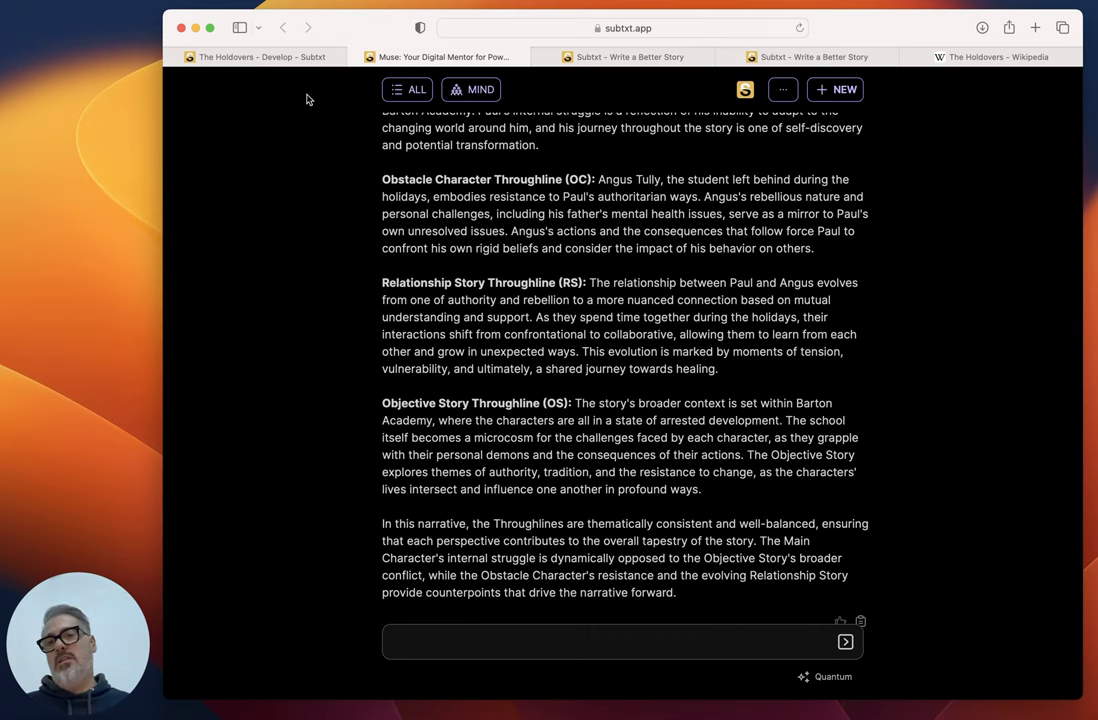
Step: Return to The Holdovers' Complete Story page and expand the Main Character Throughline to read its storytelling
{"action": "left_click", "coordinate": [278, 58]}
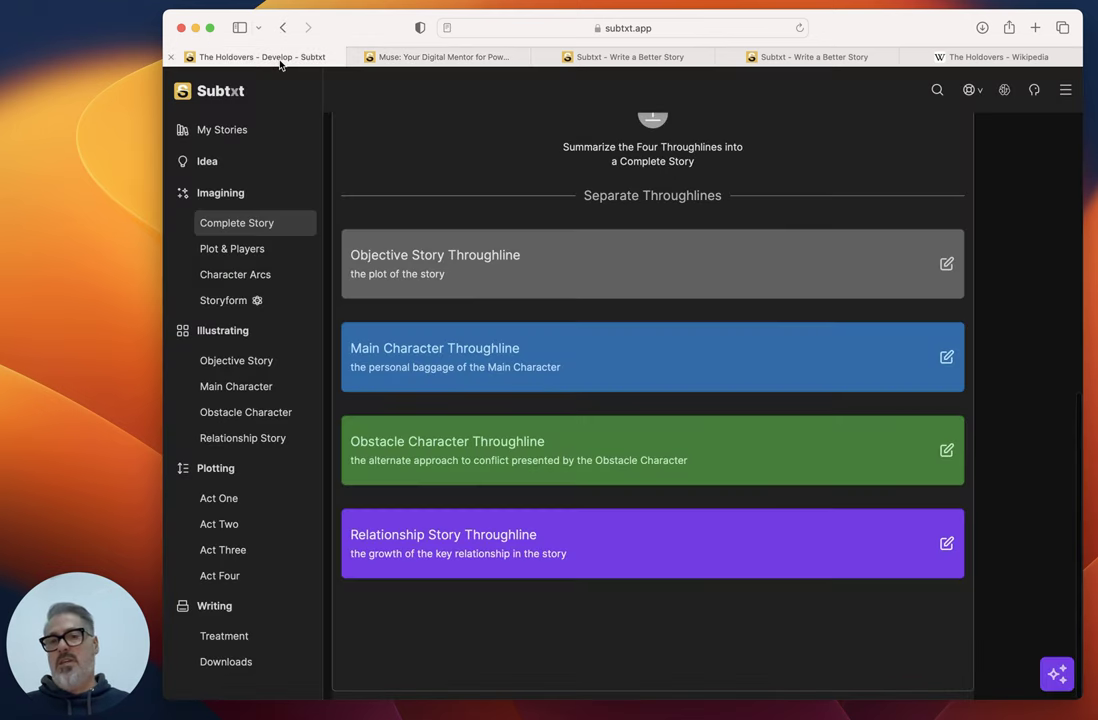
{"action": "left_click", "coordinate": [947, 358]}
{"action": "scroll", "coordinate": [687, 372], "scroll_direction": "down", "scroll_amount": 5}
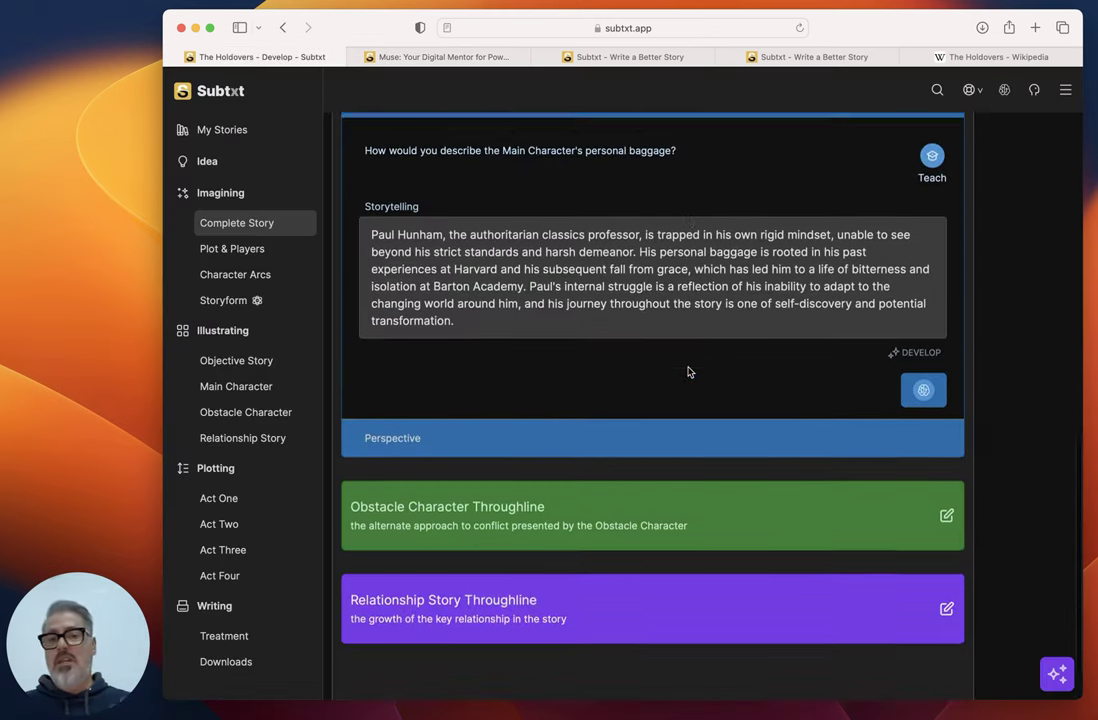
Step: Compare the complete story synopsis with the Main Character Throughline, collapse that throughline, and reread the synopsis
{"action": "scroll", "coordinate": [826, 363], "scroll_direction": "up", "scroll_amount": 10}
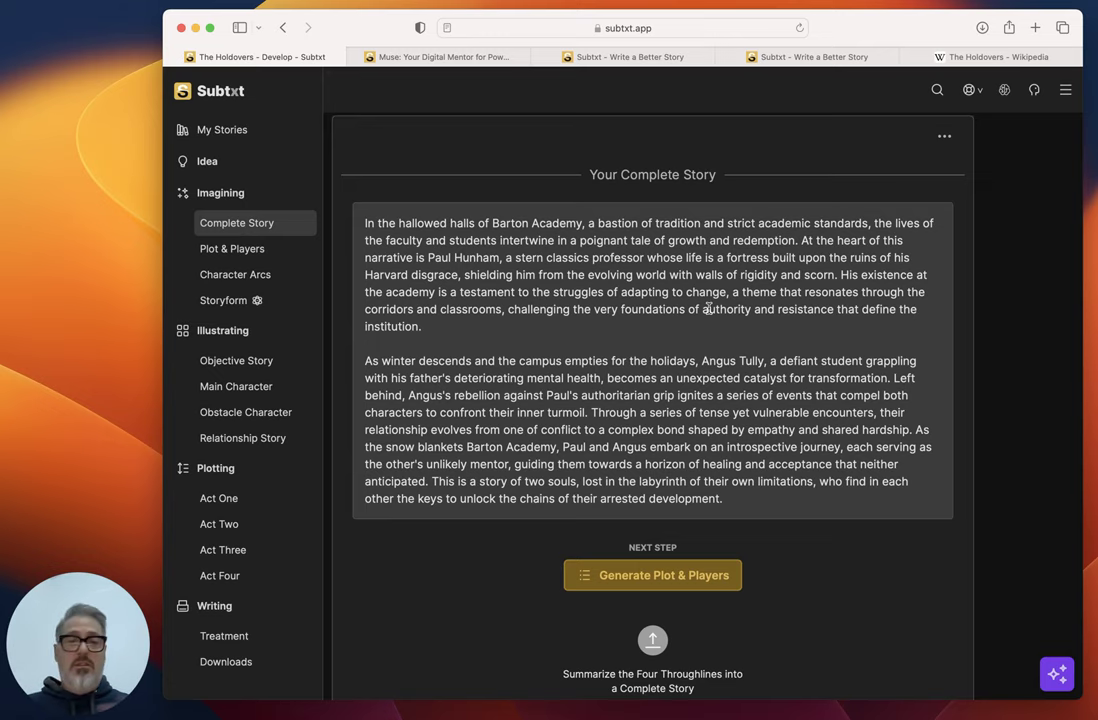
{"action": "scroll", "coordinate": [708, 309], "scroll_direction": "down", "scroll_amount": 10}
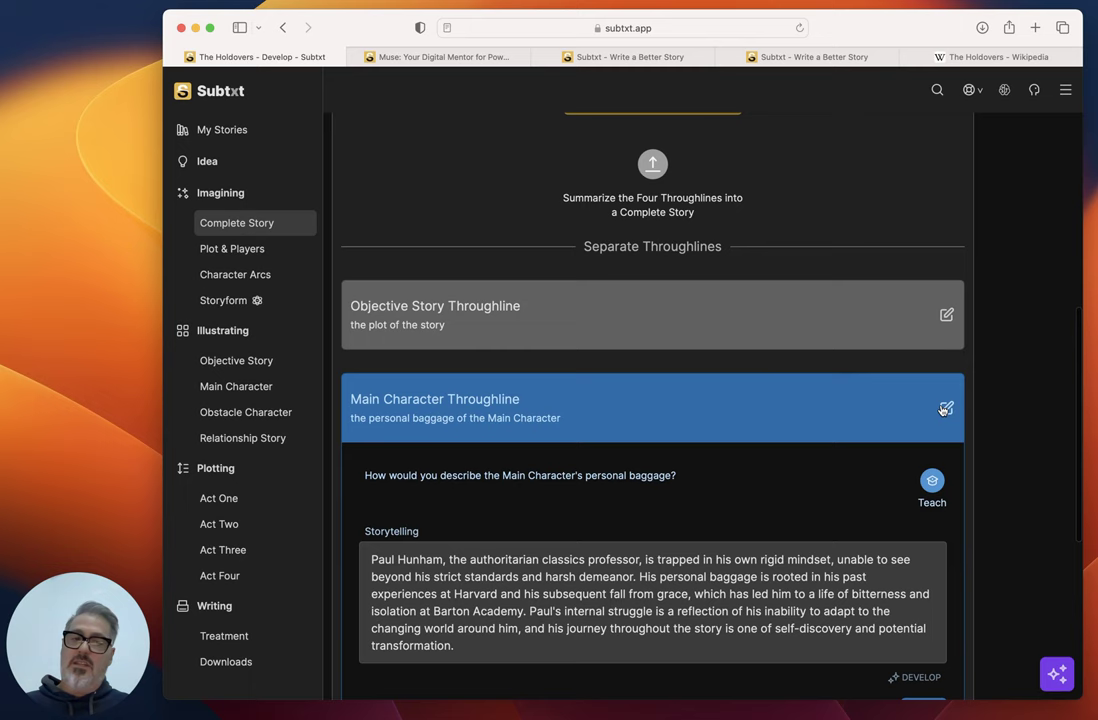
{"action": "left_click", "coordinate": [945, 409]}
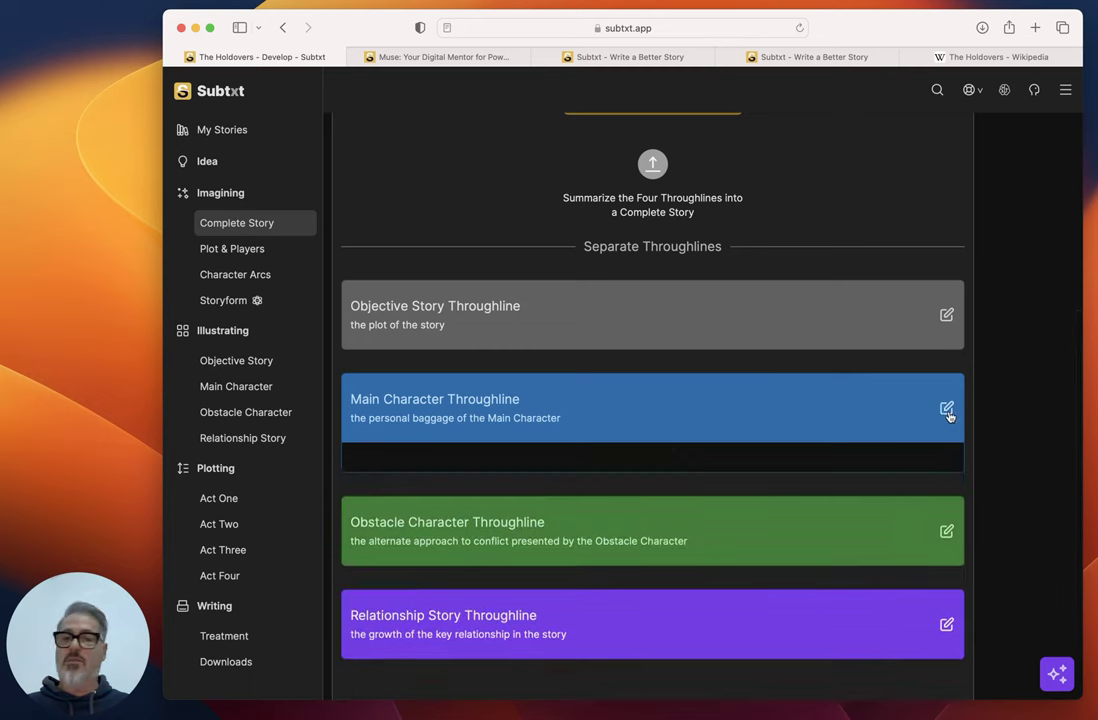
{"action": "scroll", "coordinate": [709, 543], "scroll_direction": "up", "scroll_amount": 5}
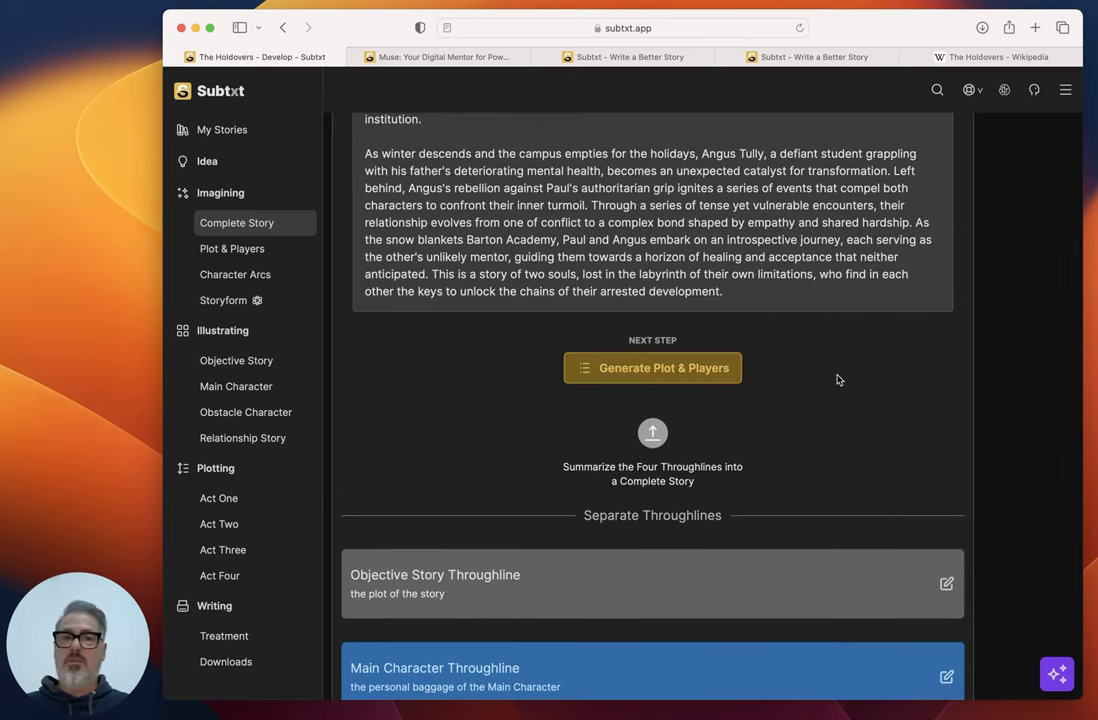
{"action": "scroll", "coordinate": [838, 377], "scroll_direction": "up", "scroll_amount": 4}
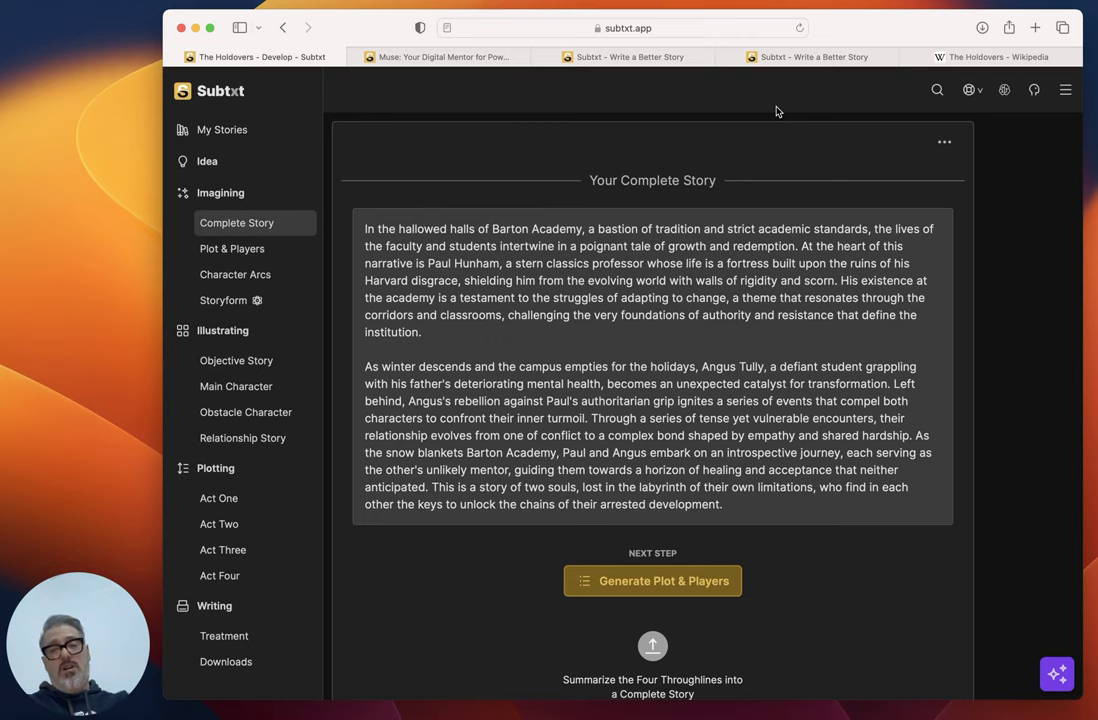
Step: Look at the Premise Builder, then examine the Transits, Character Elements and Storyform sections on The Holdovers' analysis page
{"action": "left_click", "coordinate": [789, 57]}
{"action": "scroll", "coordinate": [623, 327], "scroll_direction": "up", "scroll_amount": 15}
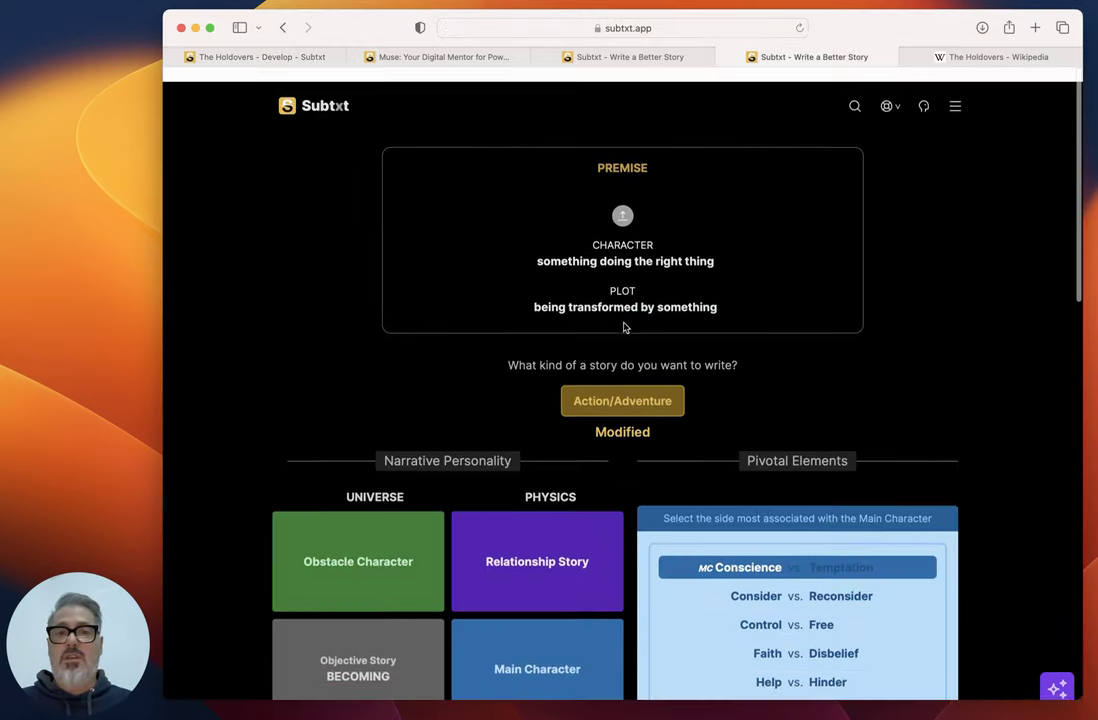
{"action": "left_click", "coordinate": [639, 57]}
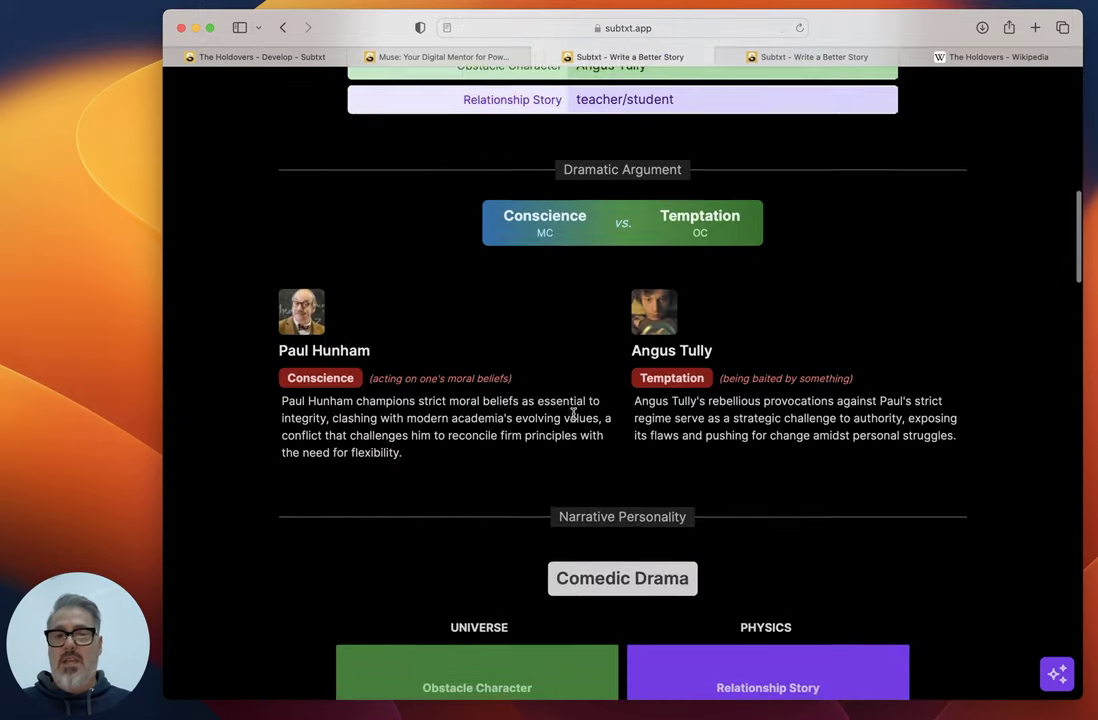
{"action": "scroll", "coordinate": [573, 413], "scroll_direction": "down", "scroll_amount": 10}
{"action": "scroll", "coordinate": [573, 413], "scroll_direction": "down", "scroll_amount": 5}
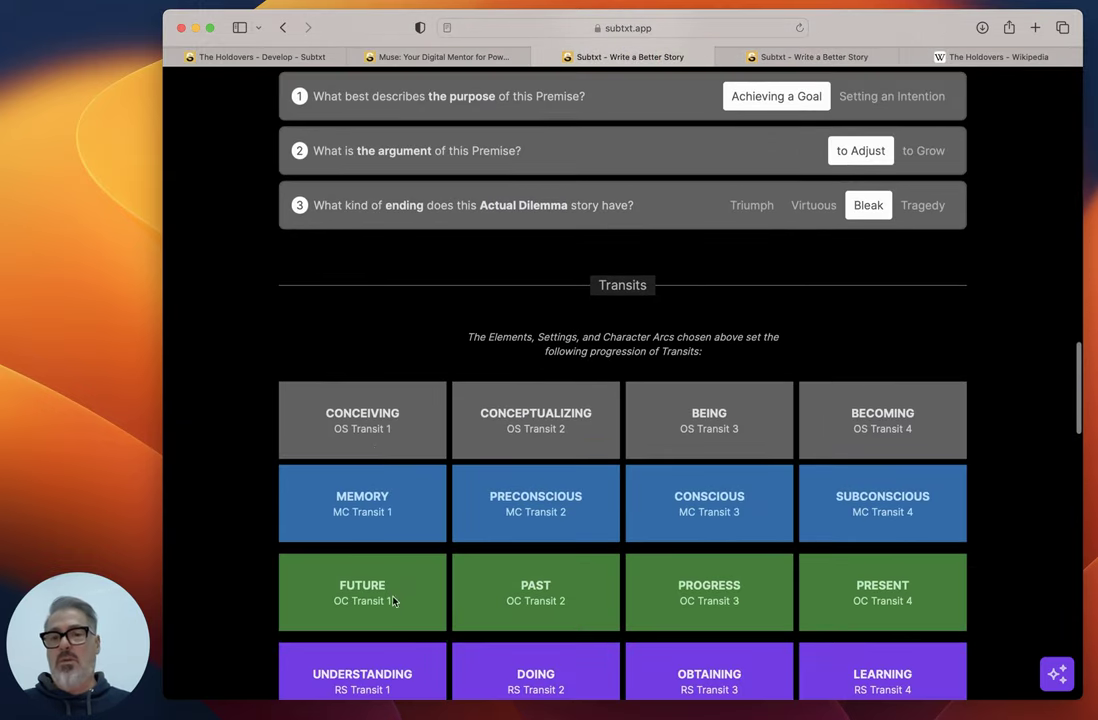
{"action": "scroll", "coordinate": [740, 551], "scroll_direction": "down", "scroll_amount": 5}
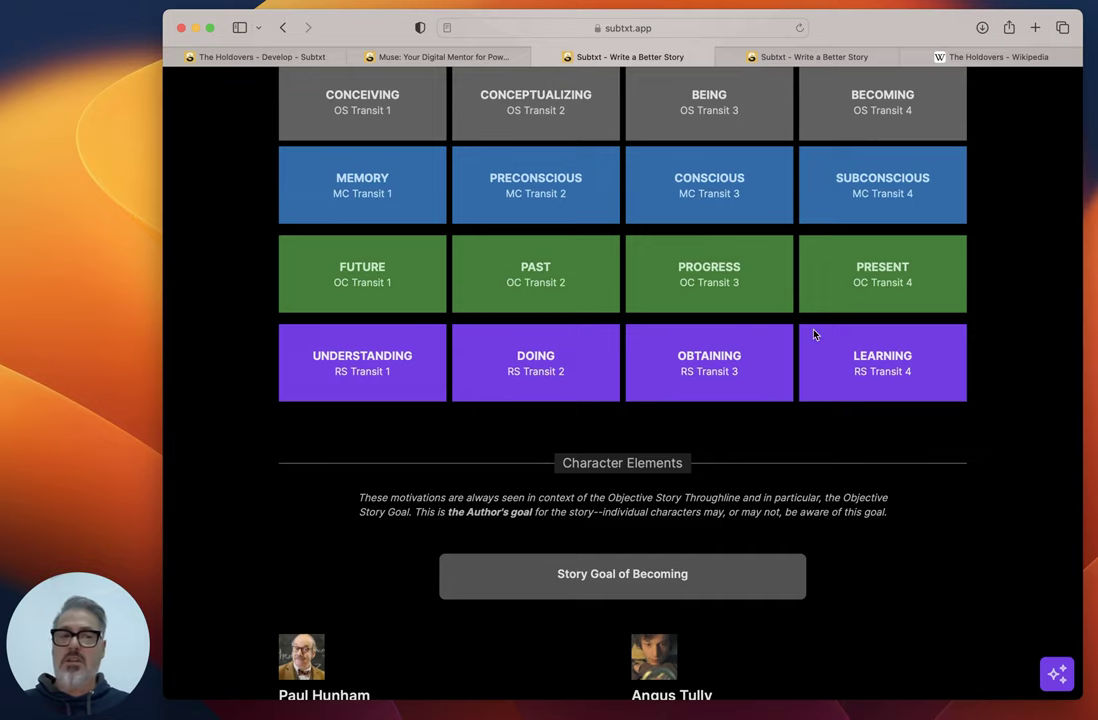
{"action": "scroll", "coordinate": [815, 335], "scroll_direction": "down", "scroll_amount": 7}
{"action": "scroll", "coordinate": [505, 349], "scroll_direction": "down", "scroll_amount": 4}
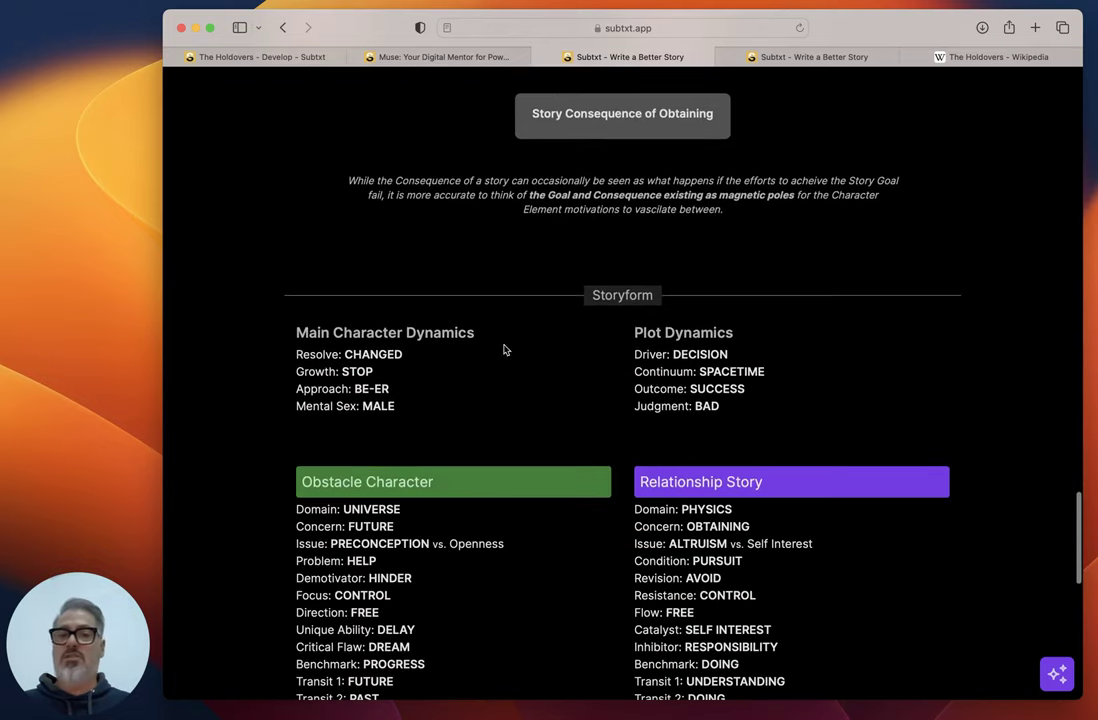
{"action": "scroll", "coordinate": [622, 571], "scroll_direction": "down", "scroll_amount": 6}
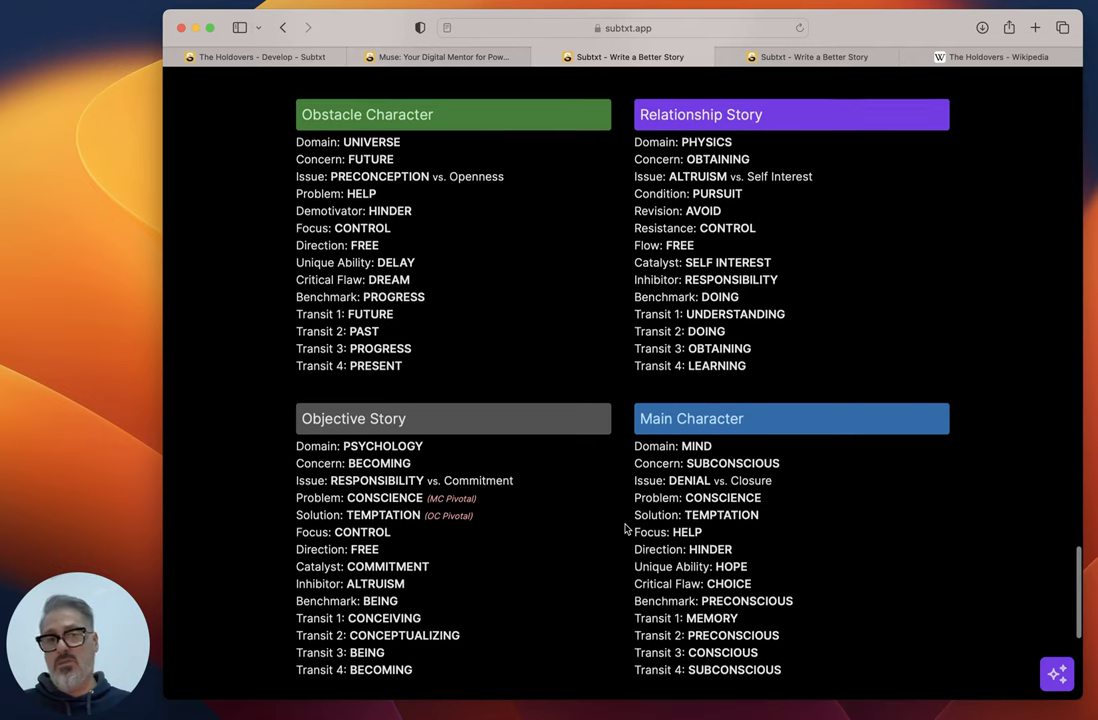
Step: Review the transit progression for all four throughlines, the Story Goal and Consequence and the Storyform, and return to the Argument
{"action": "scroll", "coordinate": [706, 410], "scroll_direction": "up", "scroll_amount": 20}
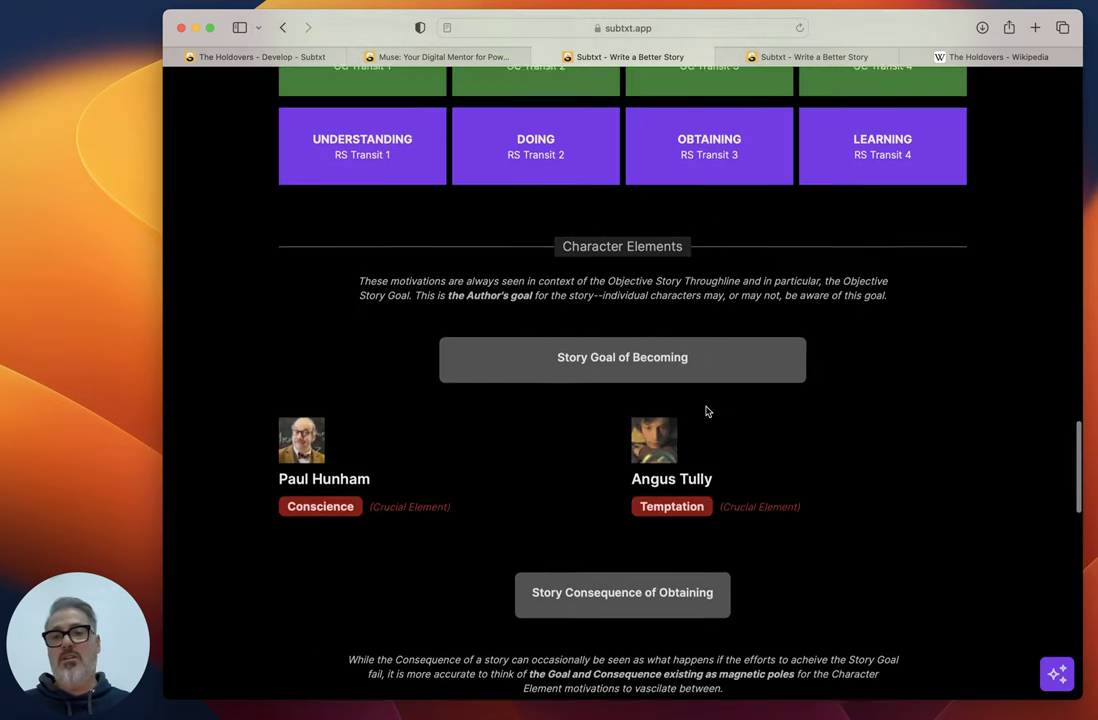
{"action": "scroll", "coordinate": [706, 410], "scroll_direction": "up", "scroll_amount": 2}
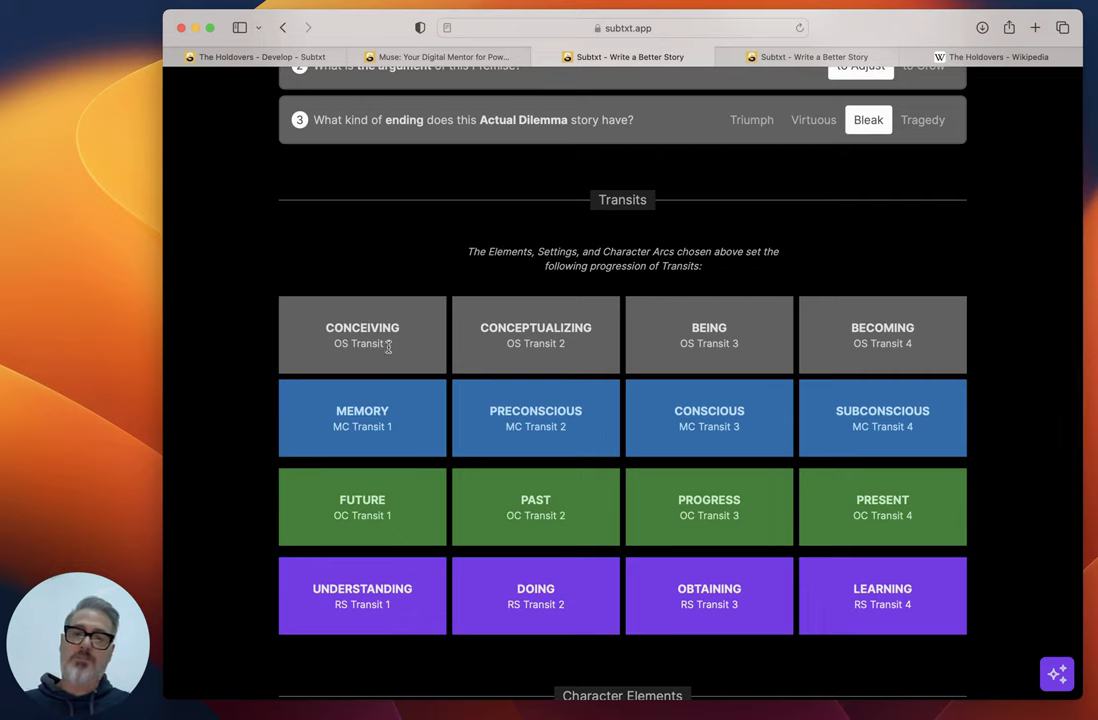
{"action": "scroll", "coordinate": [387, 345], "scroll_direction": "down", "scroll_amount": 5}
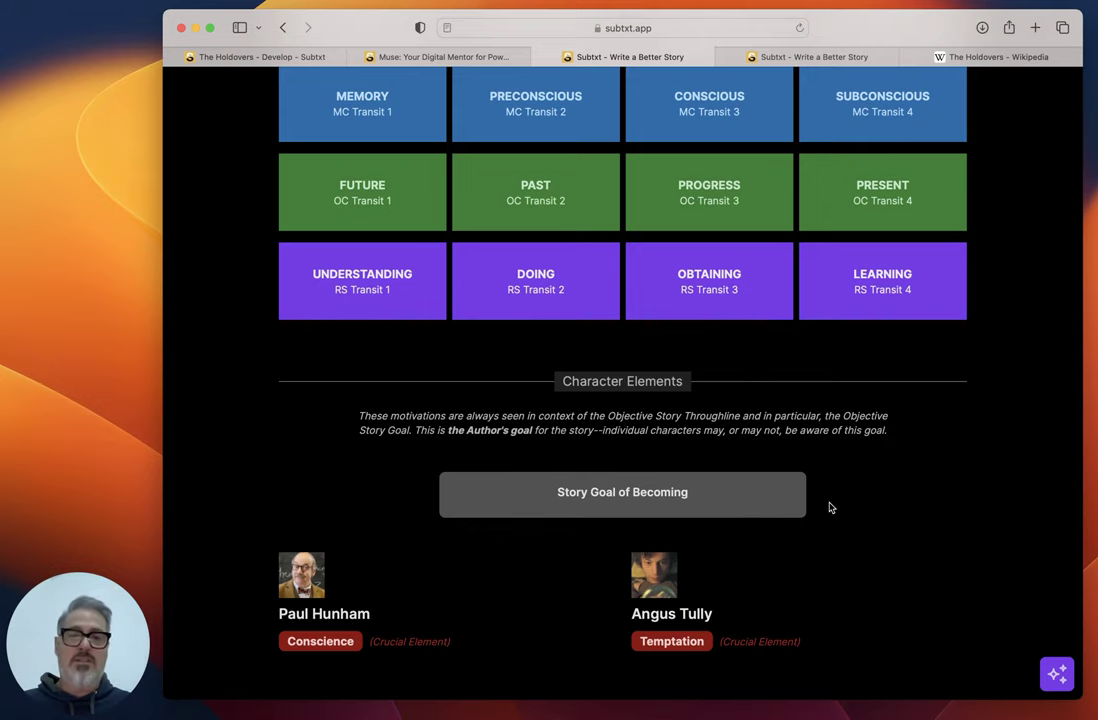
{"action": "scroll", "coordinate": [828, 507], "scroll_direction": "down", "scroll_amount": 3}
{"action": "scroll", "coordinate": [858, 397], "scroll_direction": "up", "scroll_amount": 1}
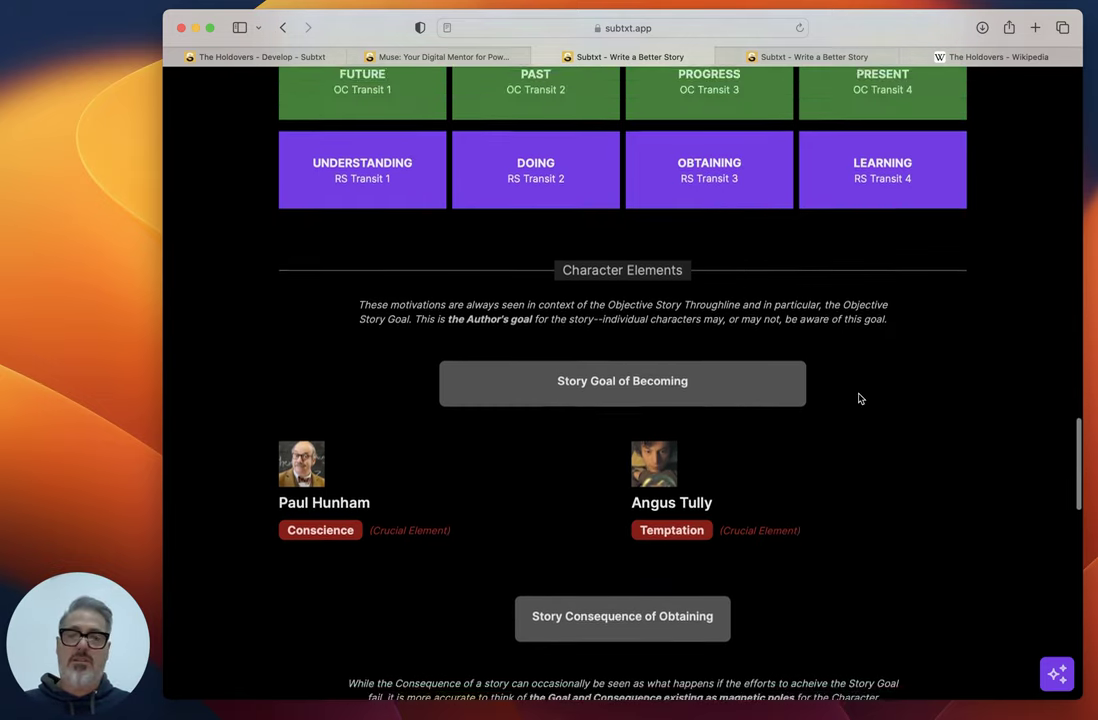
{"action": "scroll", "coordinate": [858, 397], "scroll_direction": "down", "scroll_amount": 4}
{"action": "scroll", "coordinate": [858, 398], "scroll_direction": "down", "scroll_amount": 15}
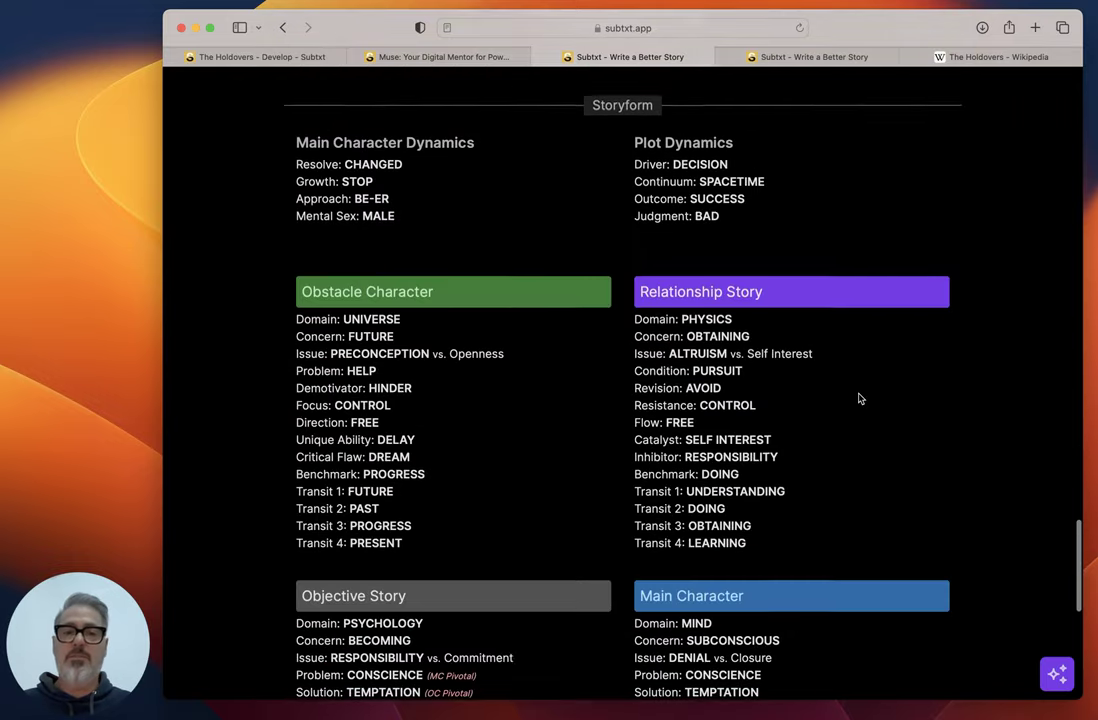
{"action": "scroll", "coordinate": [858, 398], "scroll_direction": "up", "scroll_amount": 20}
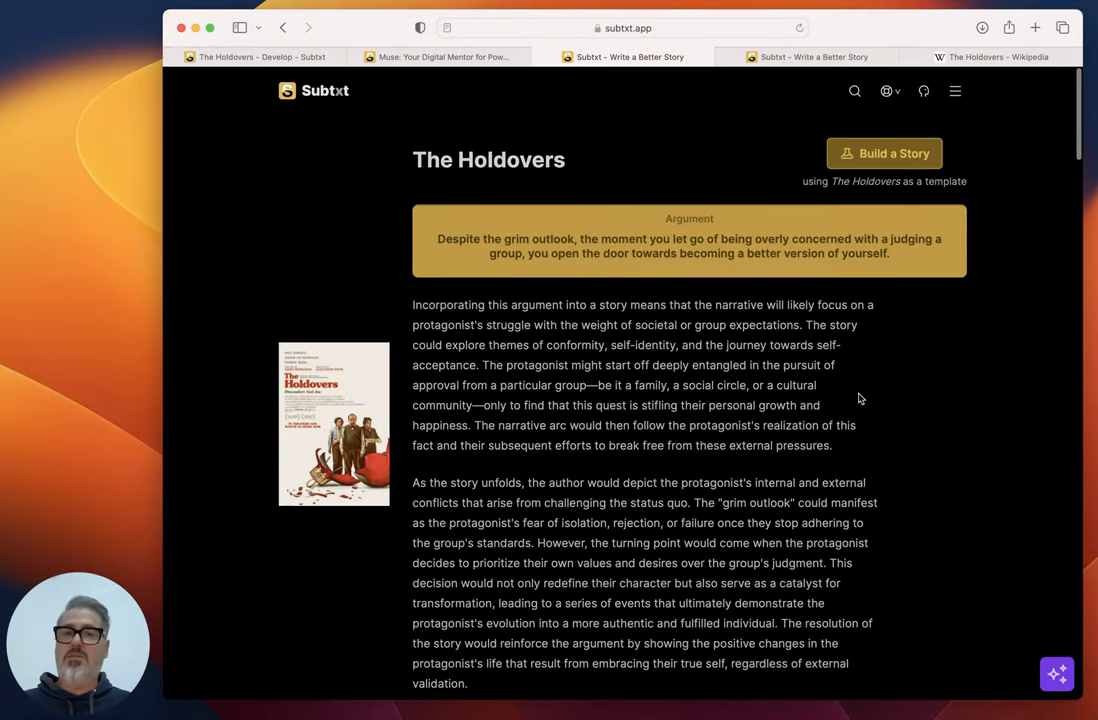